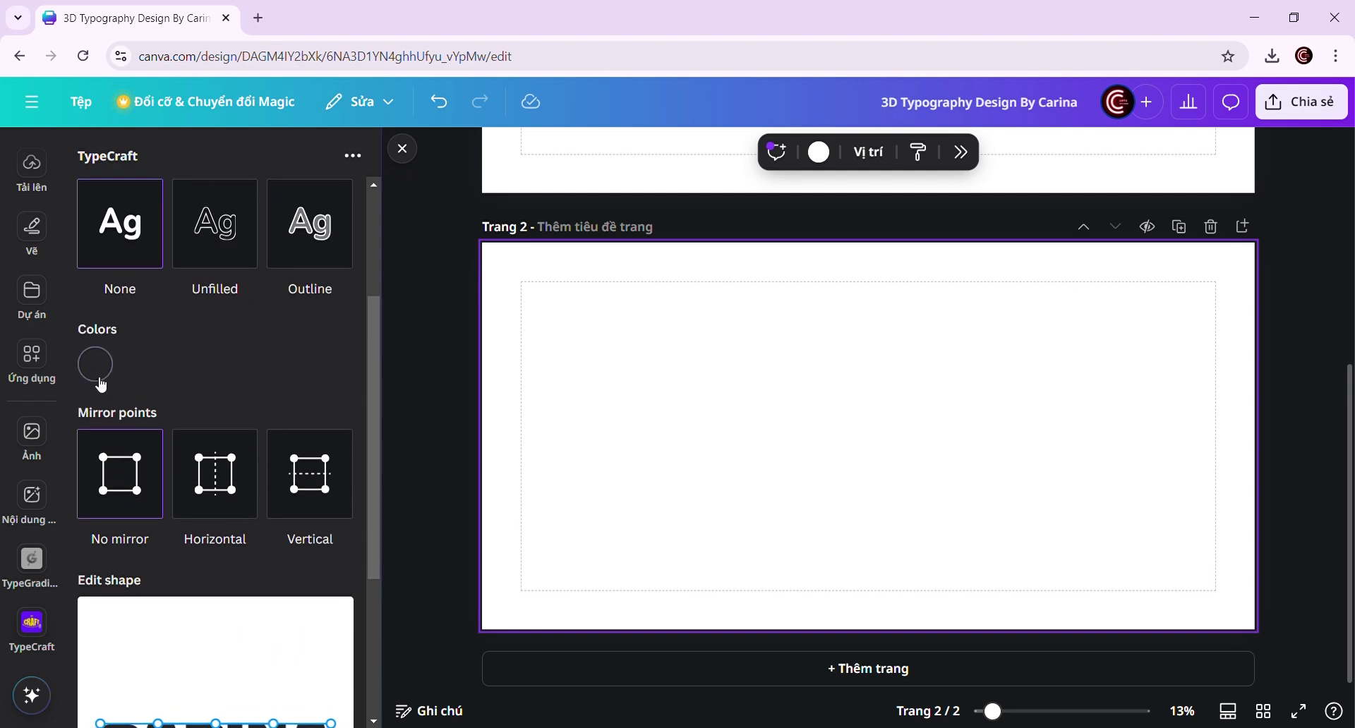
- Set the CARINA TypeCraft lettering fill to white (#FFFFFF)
click(95, 363)
click(73, 311)
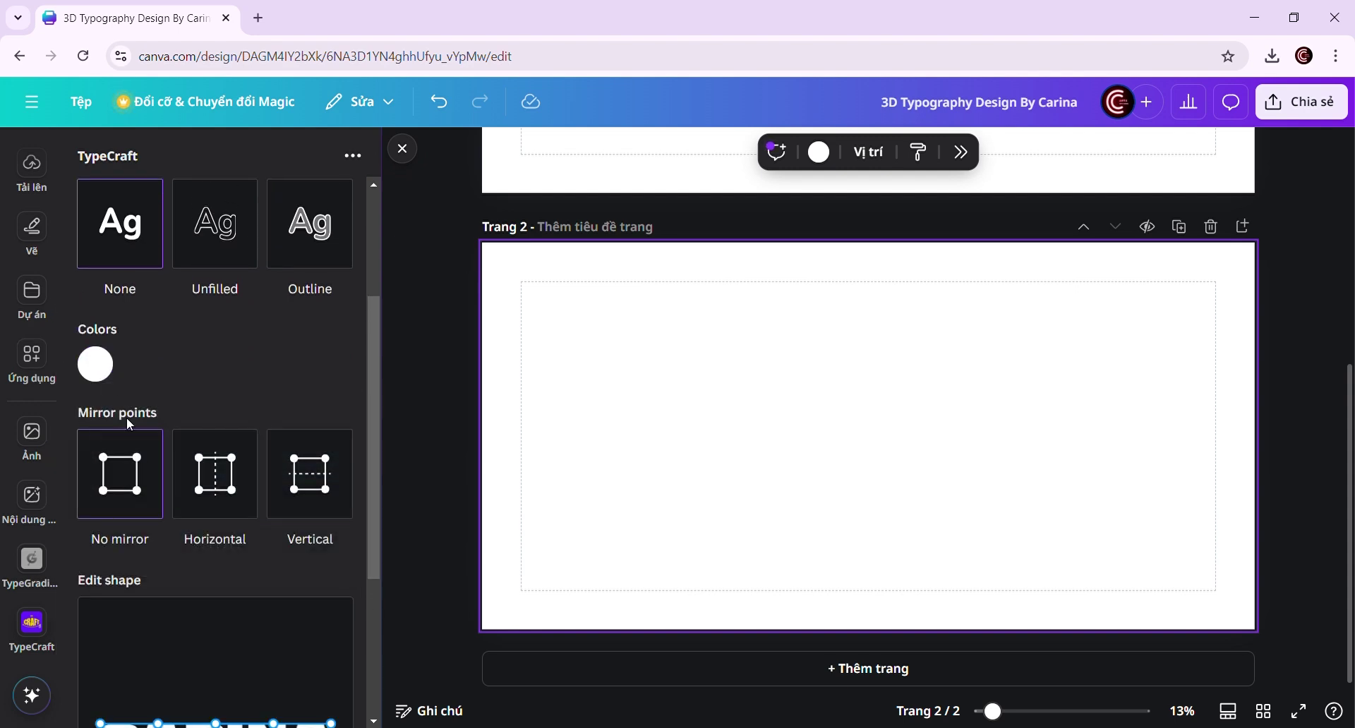
scroll(148, 521, down, 3)
- Warp CARINA into a taller arched shape with the corner and middle points, then add it to page 2
drag(103, 468, 93, 498)
drag(212, 483, 215, 512)
drag(330, 482, 327, 447)
drag(104, 447, 107, 431)
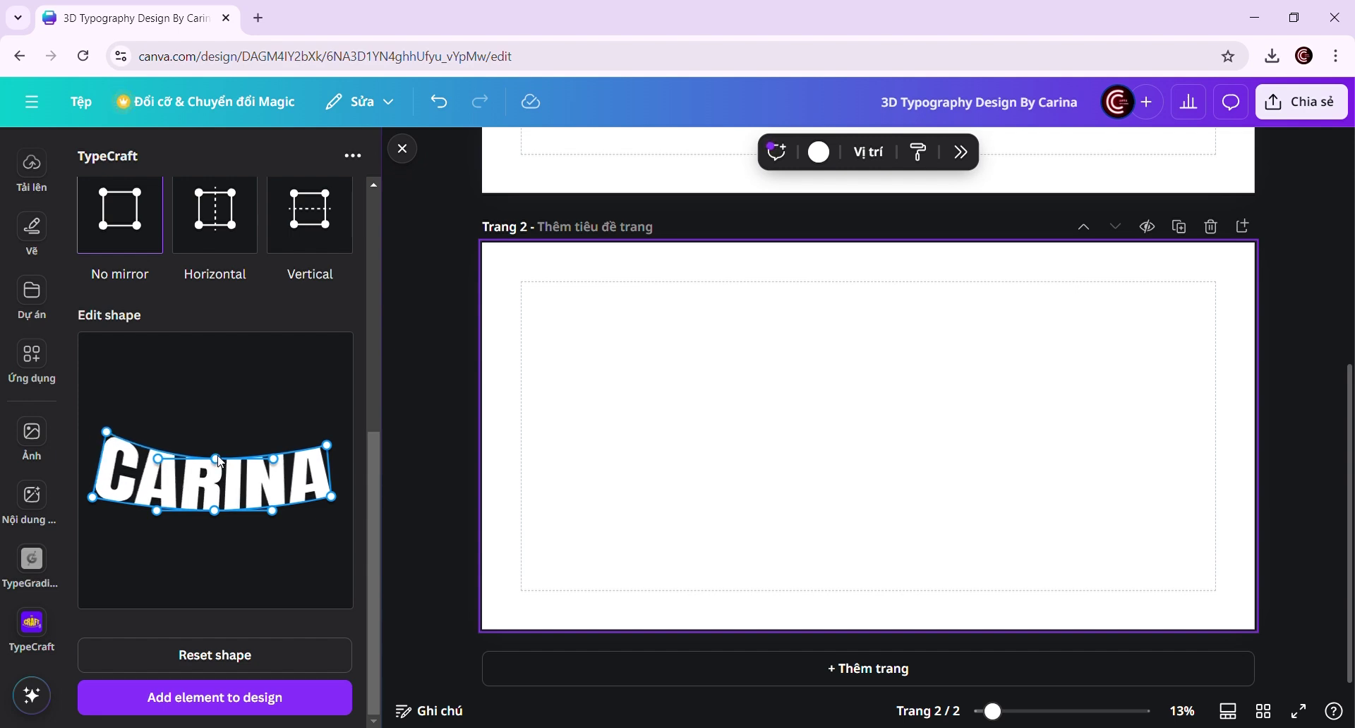
drag(217, 457, 211, 453)
drag(327, 446, 324, 438)
drag(331, 497, 333, 502)
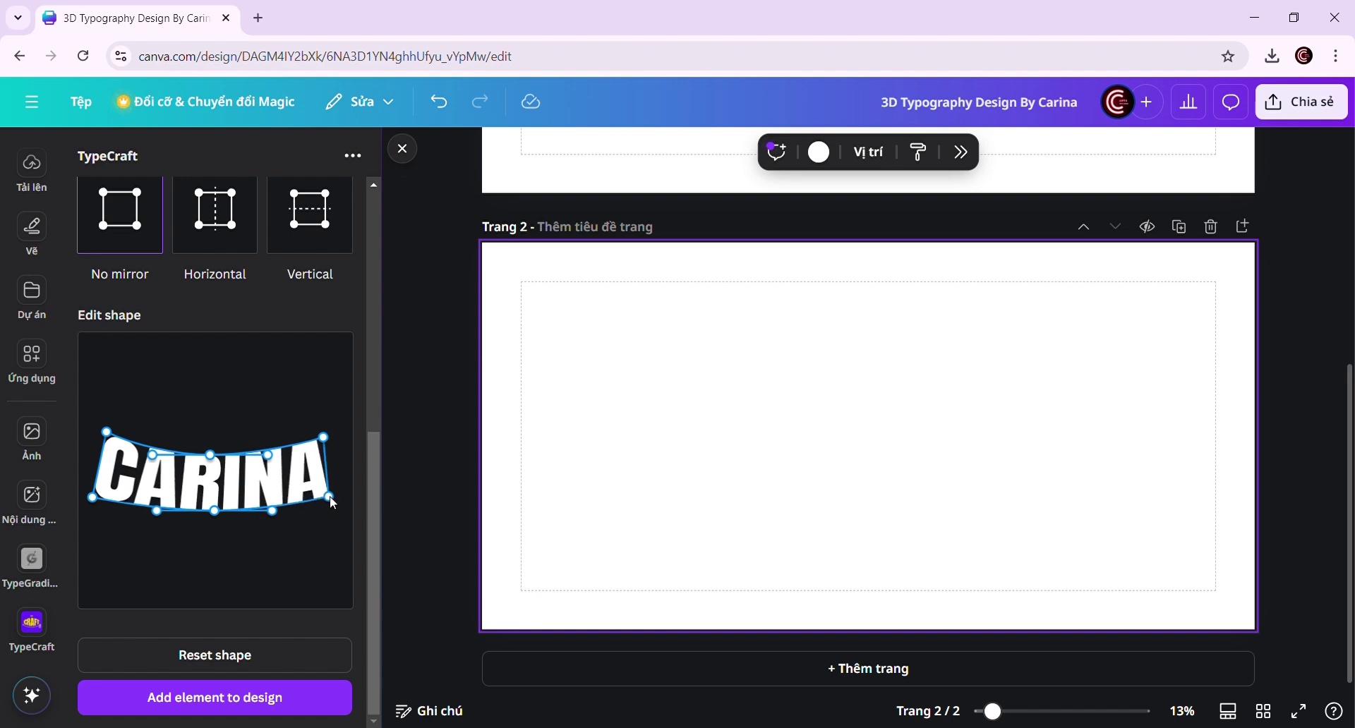
click(268, 710)
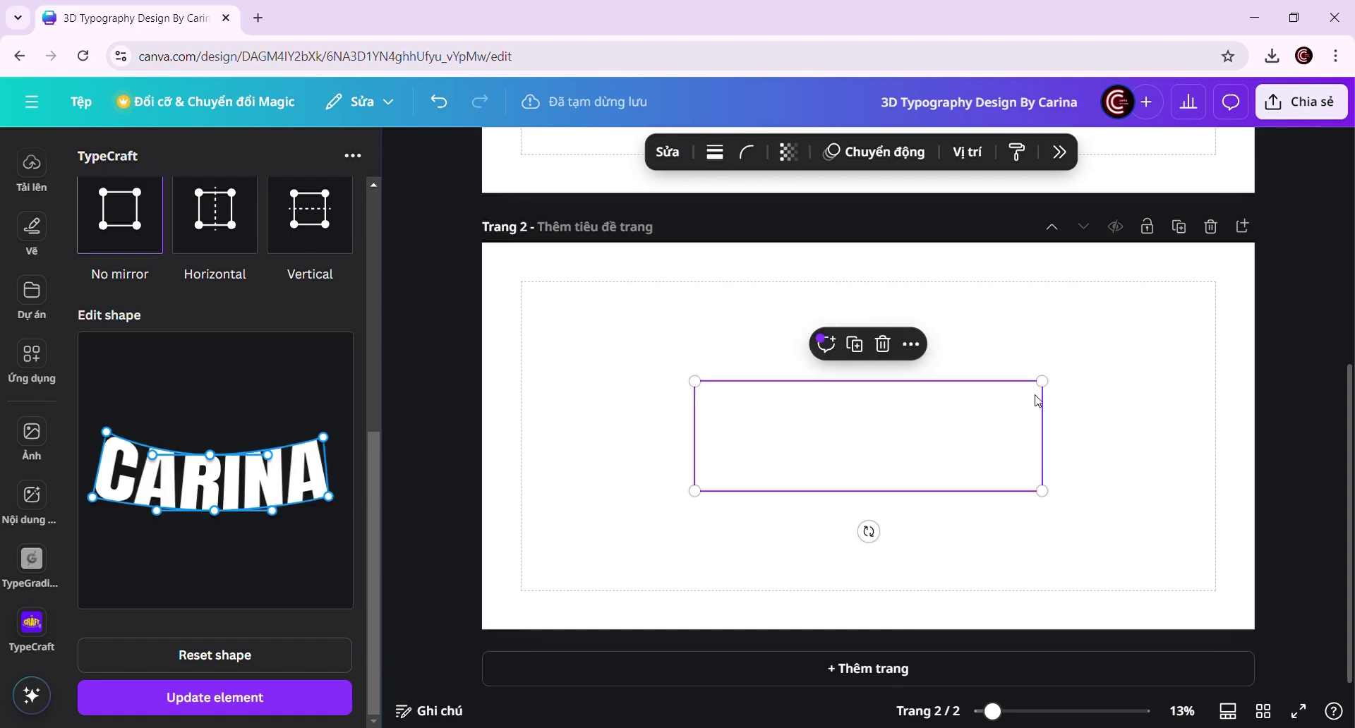
- Add a square, send it behind CARINA and stretch it into a wide rectangle around the word
scroll(32, 353, up, 5)
click(32, 226)
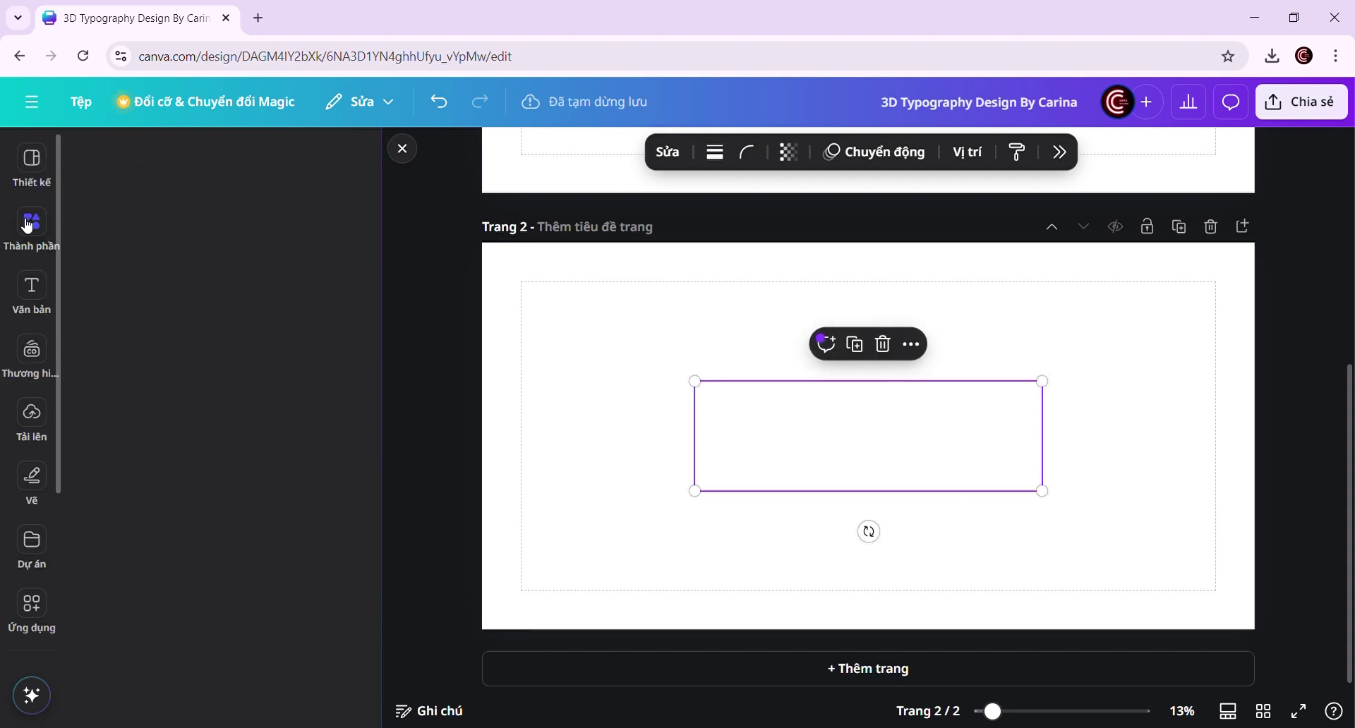
click(105, 418)
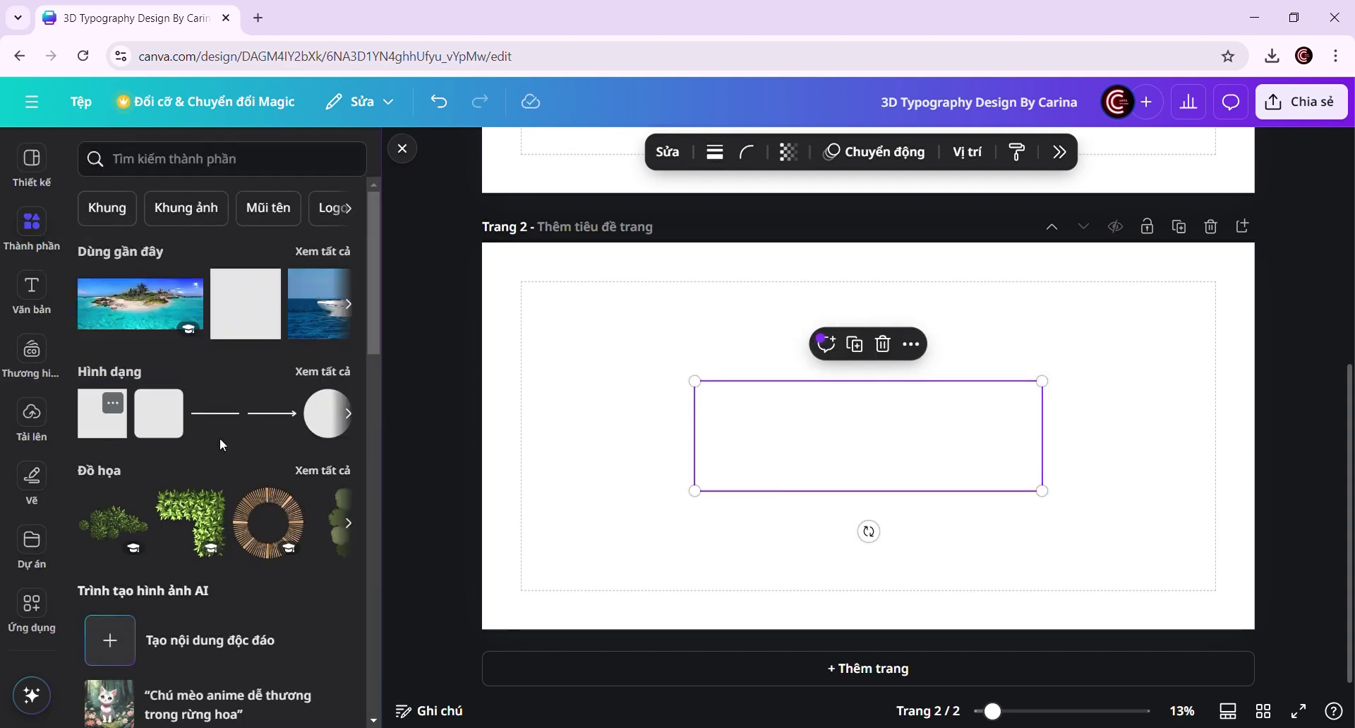
right_click(887, 442)
mouse_move(946, 422)
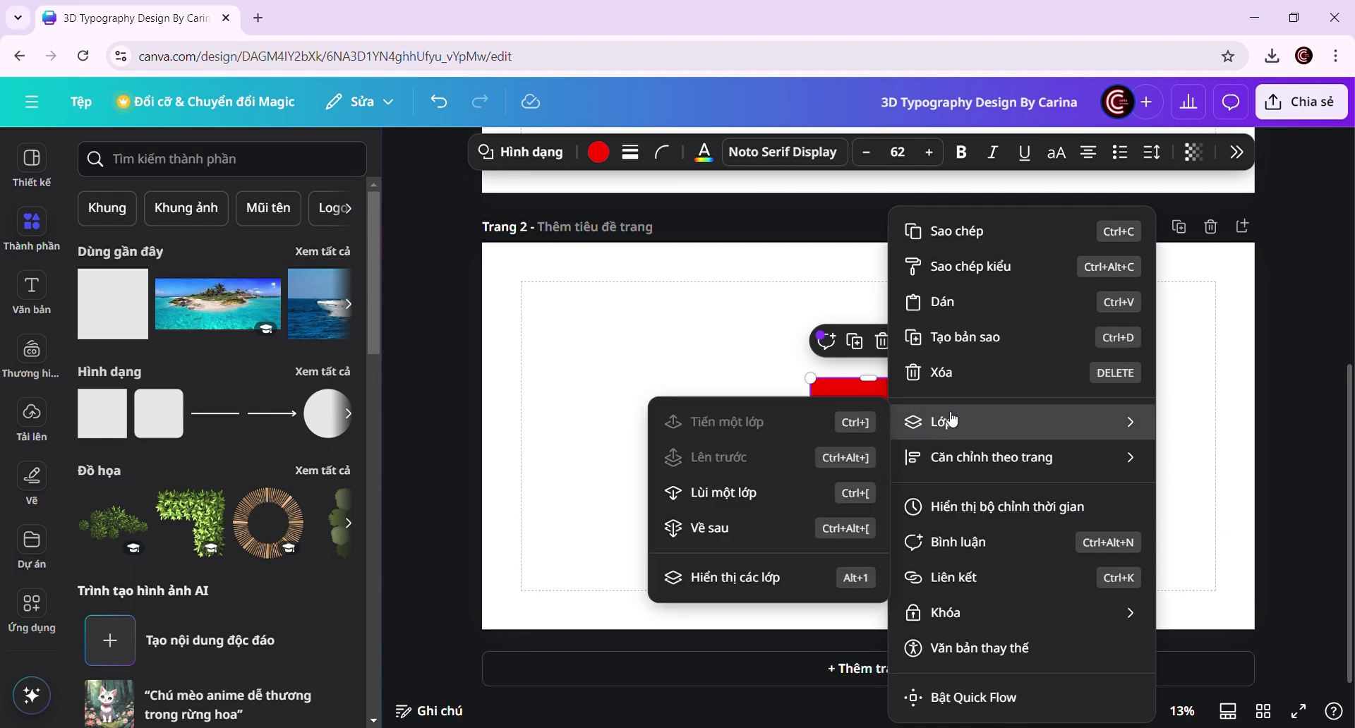
click(764, 528)
drag(810, 436, 694, 436)
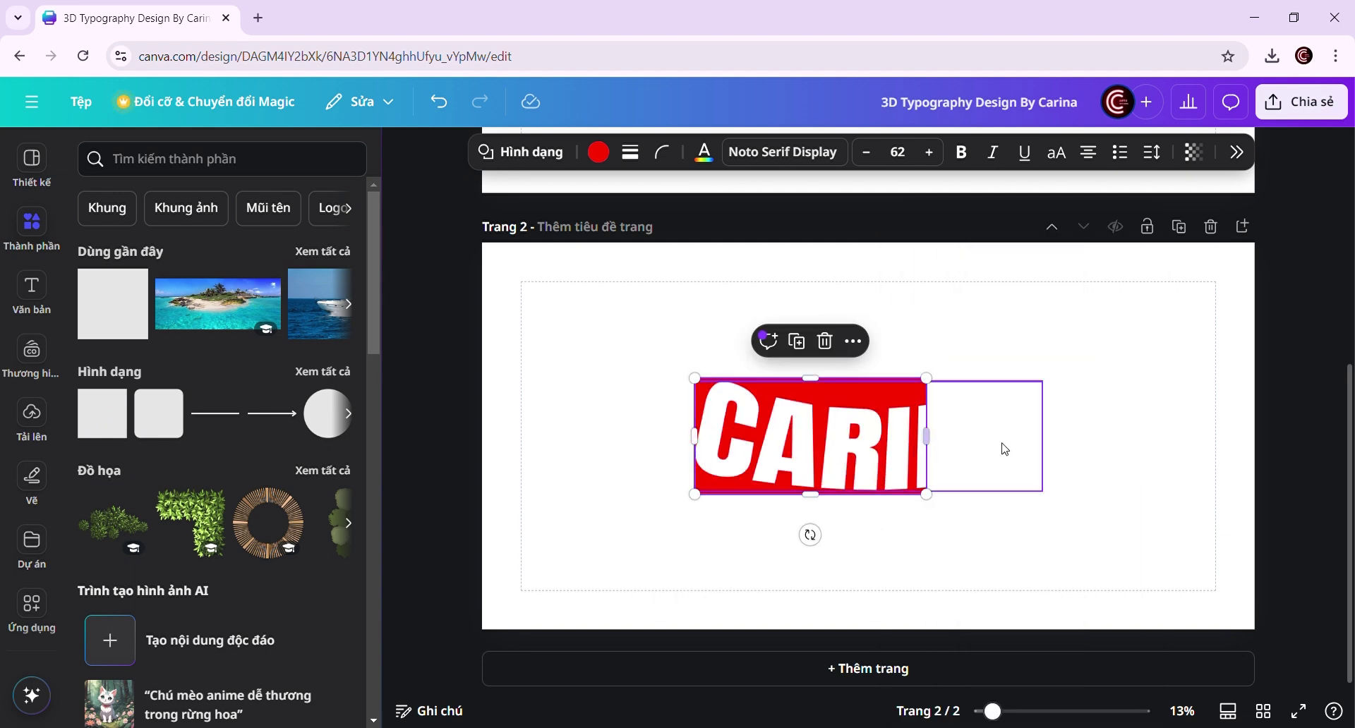
drag(938, 446, 1151, 446)
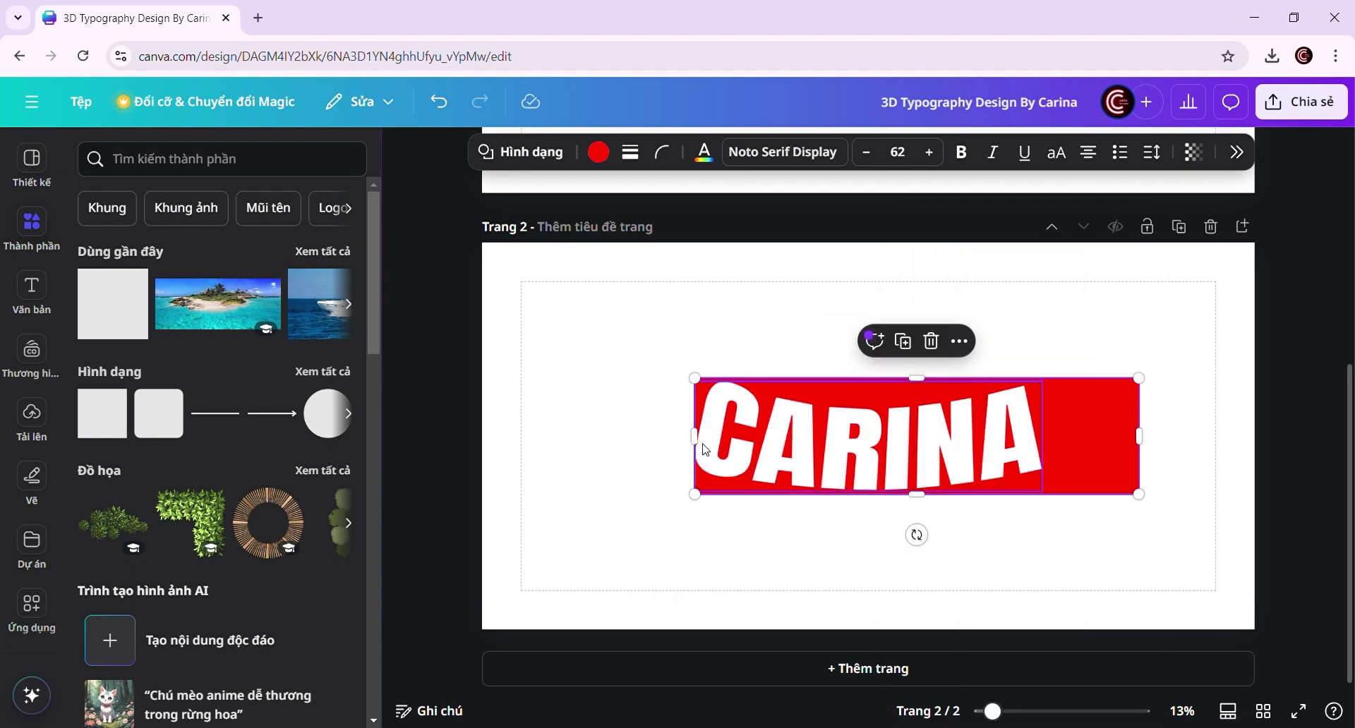
drag(705, 450, 613, 441)
drag(893, 387, 897, 378)
drag(887, 506, 884, 540)
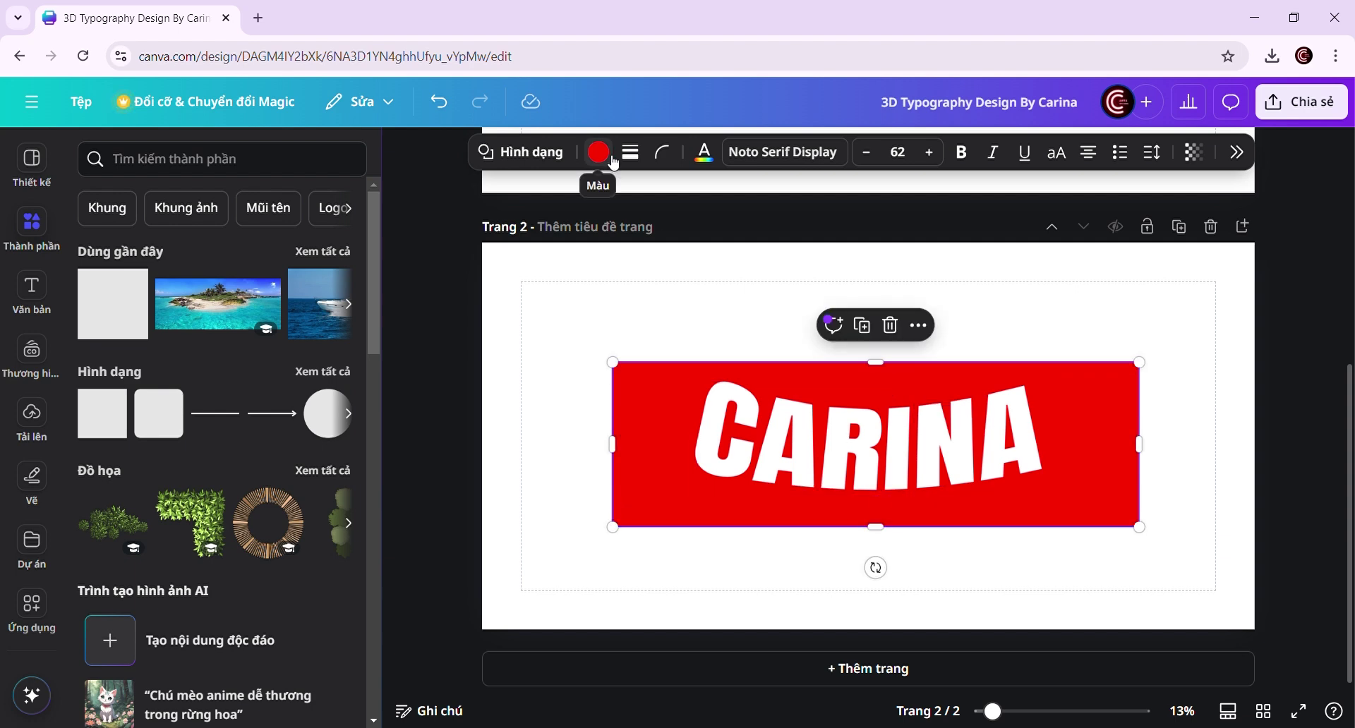
- Fill the rectangle dark grey, make it taller and centre it behind the lettering
click(608, 157)
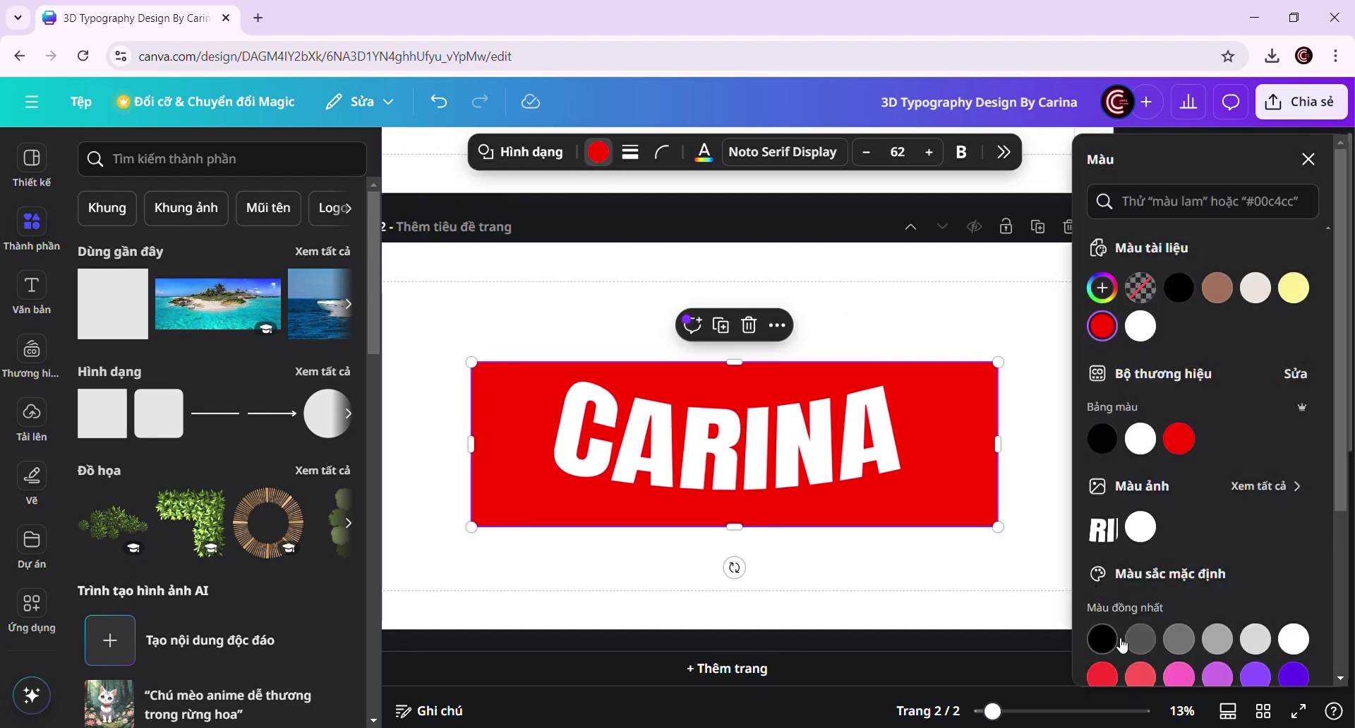
click(1140, 640)
drag(735, 363, 734, 351)
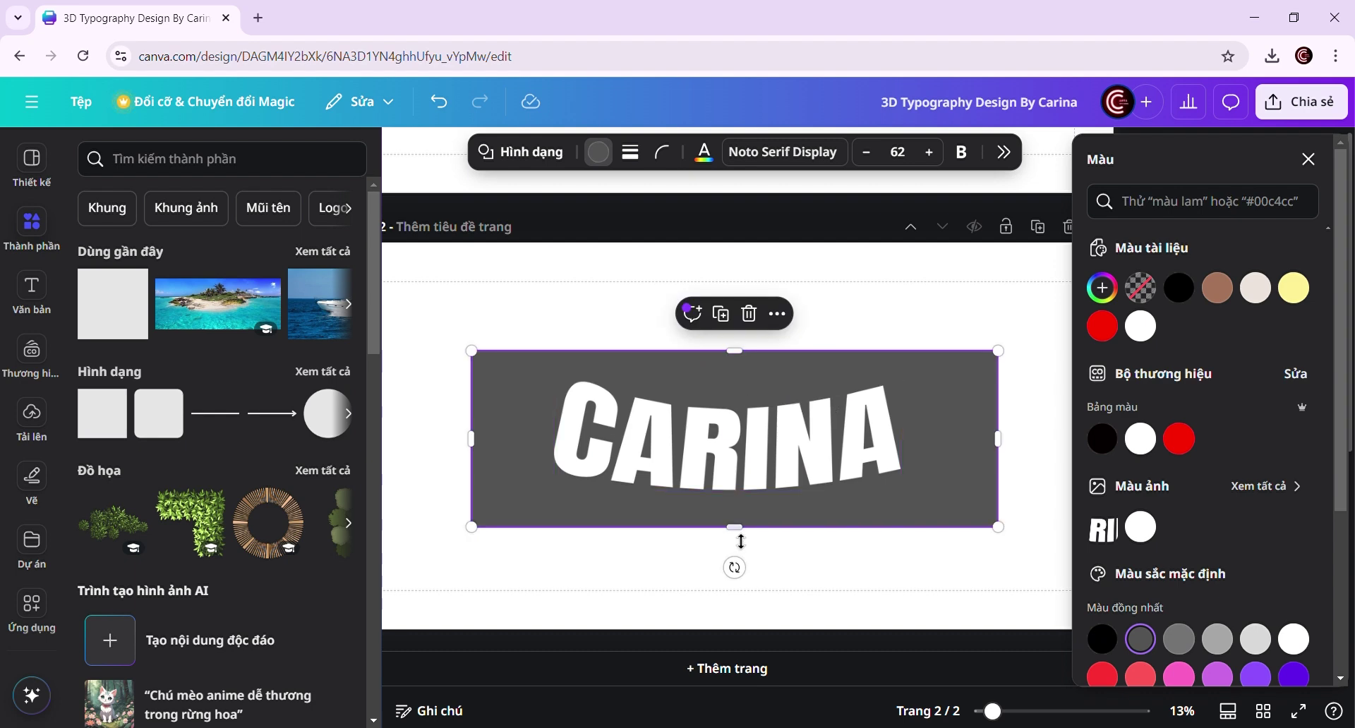
drag(741, 542, 737, 558)
click(868, 557)
drag(882, 524, 883, 513)
- Download only page 2 as a 6,912 × 3,456 px PNG
click(1307, 159)
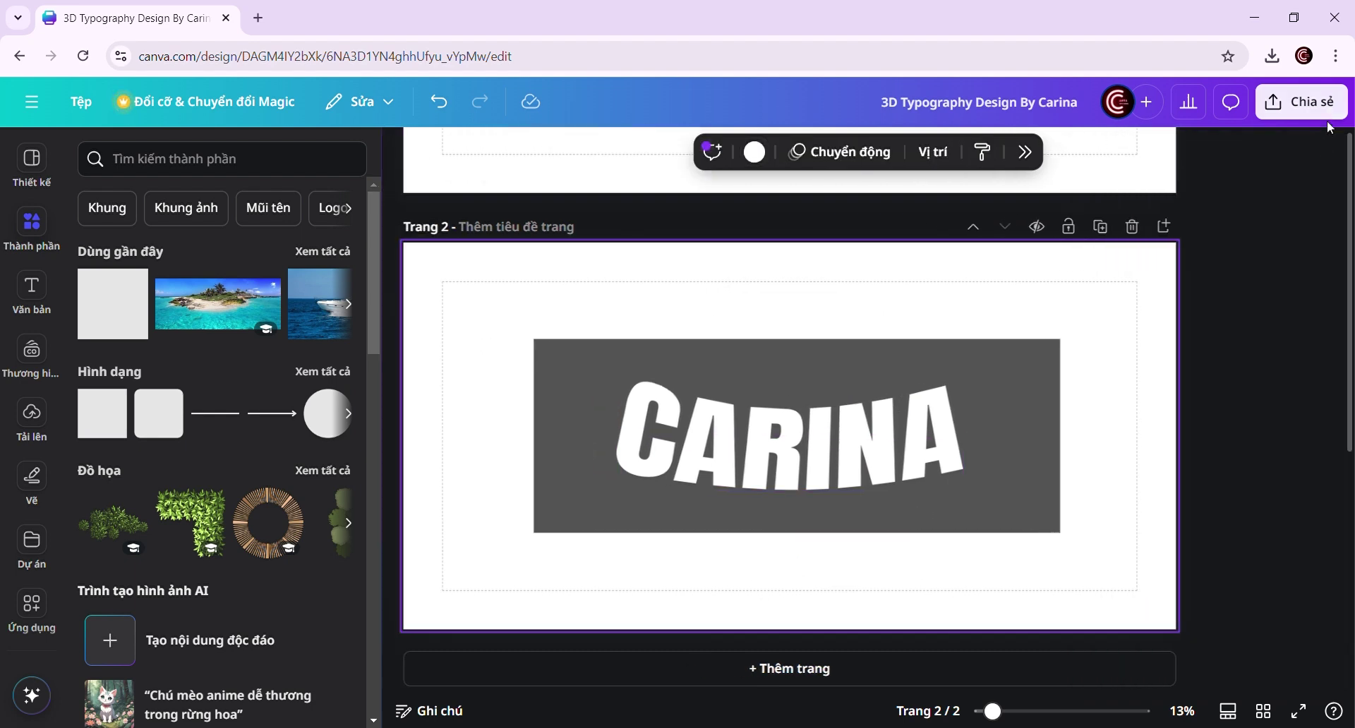
click(1301, 102)
click(1134, 569)
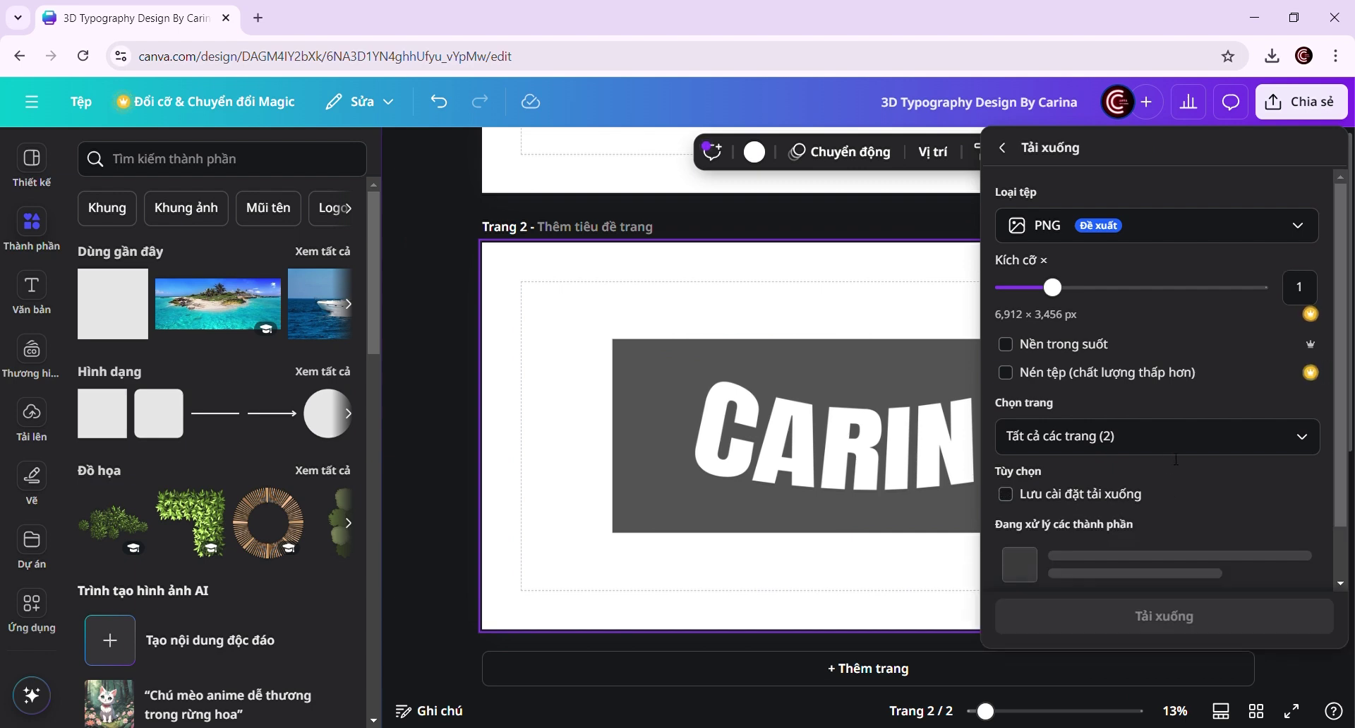
click(1144, 436)
click(1108, 487)
click(1084, 587)
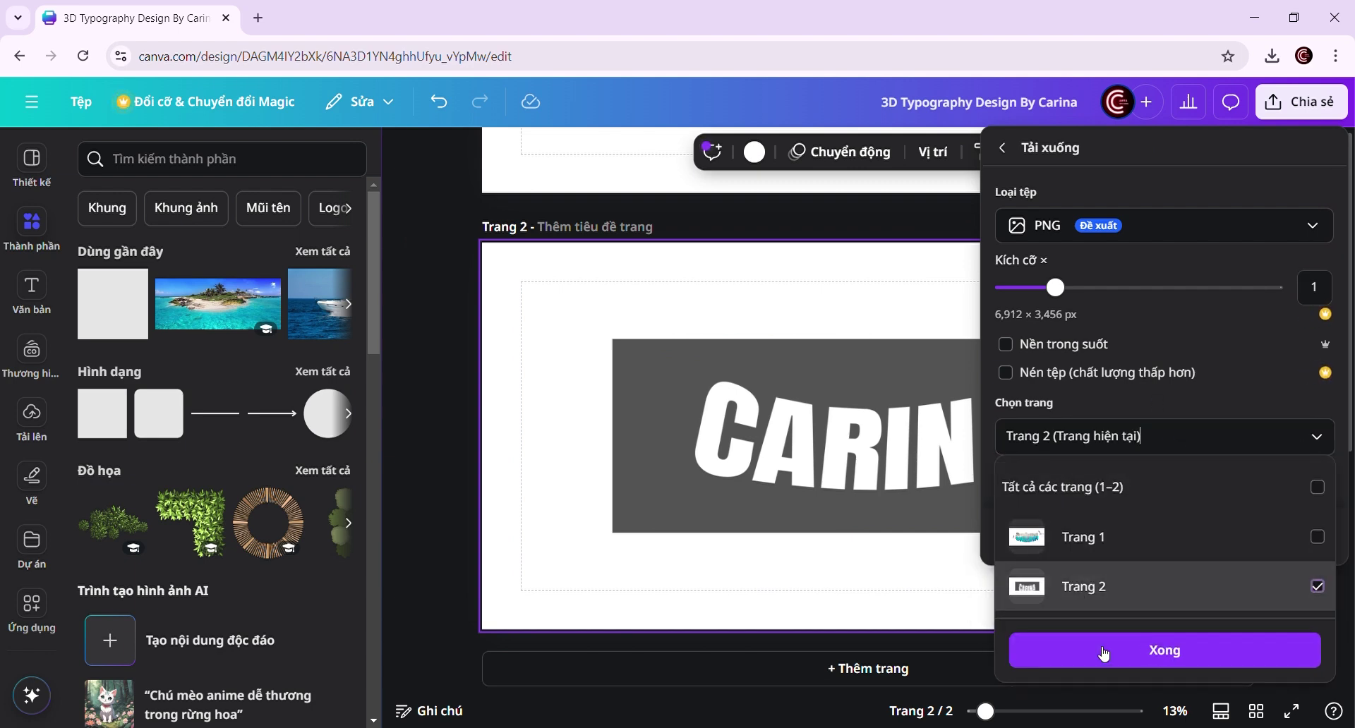
click(1104, 648)
click(1133, 540)
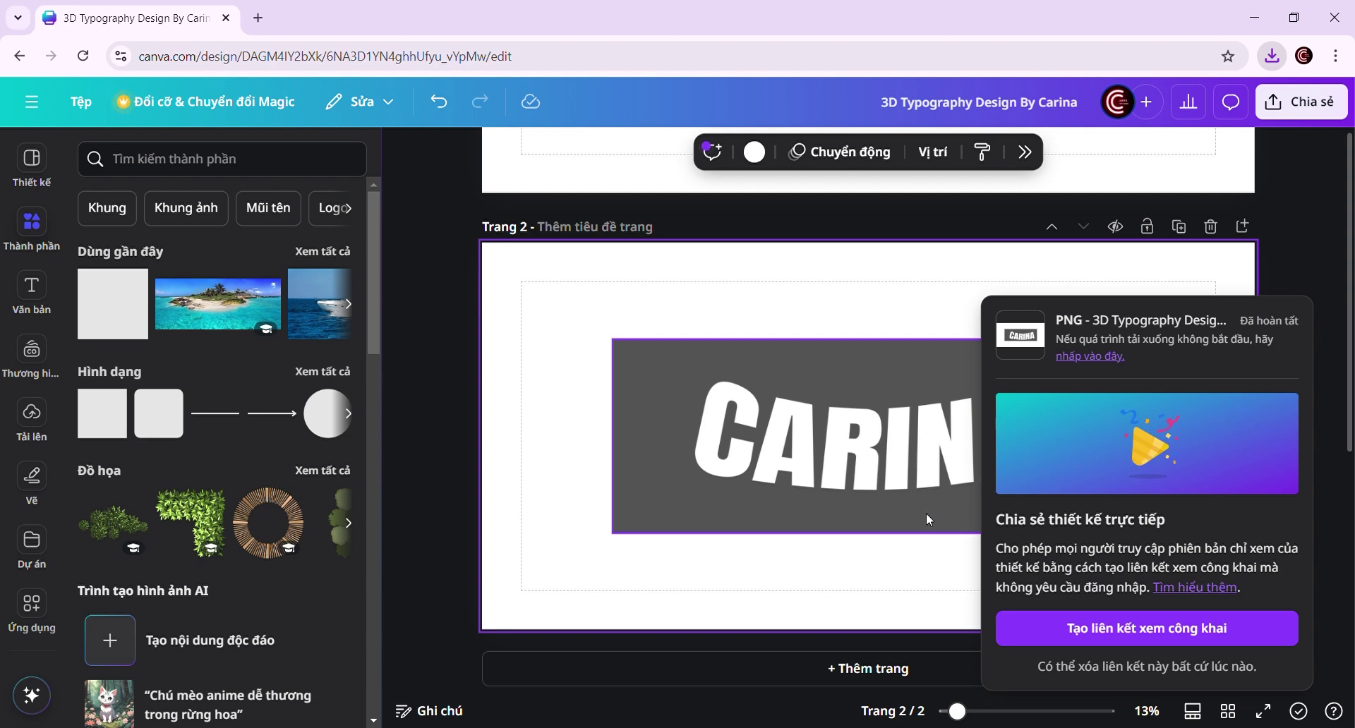
click(727, 539)
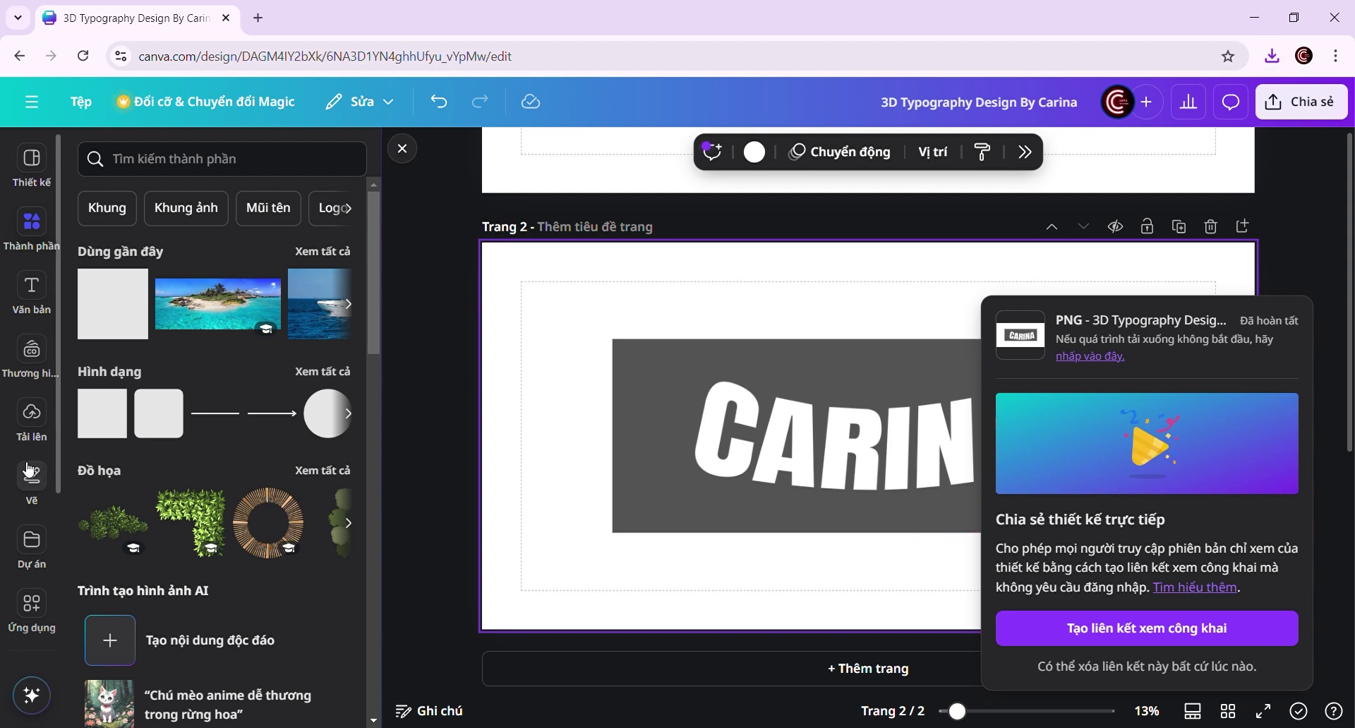
- Add page 3, place the uploaded CARINA PNG on it and remove its background
click(31, 416)
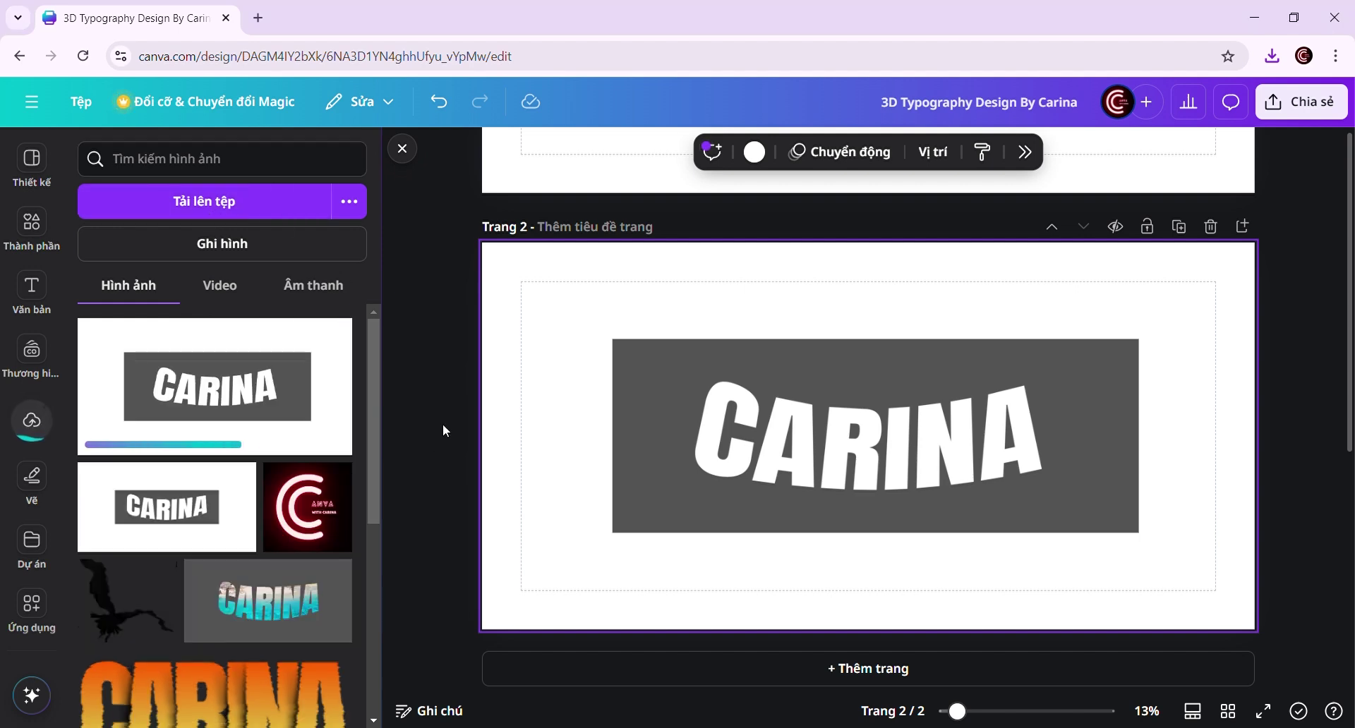
click(1242, 226)
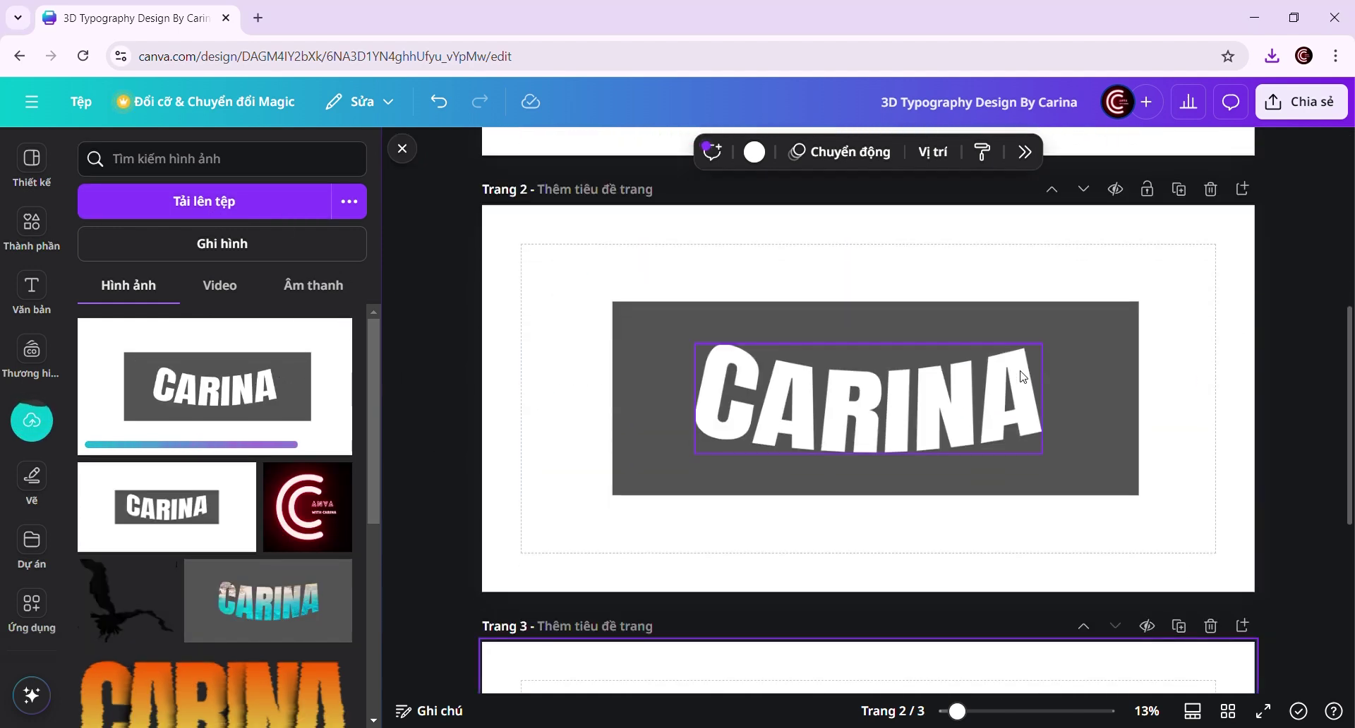
scroll(1110, 338, up, 3)
scroll(1109, 383, down, 8)
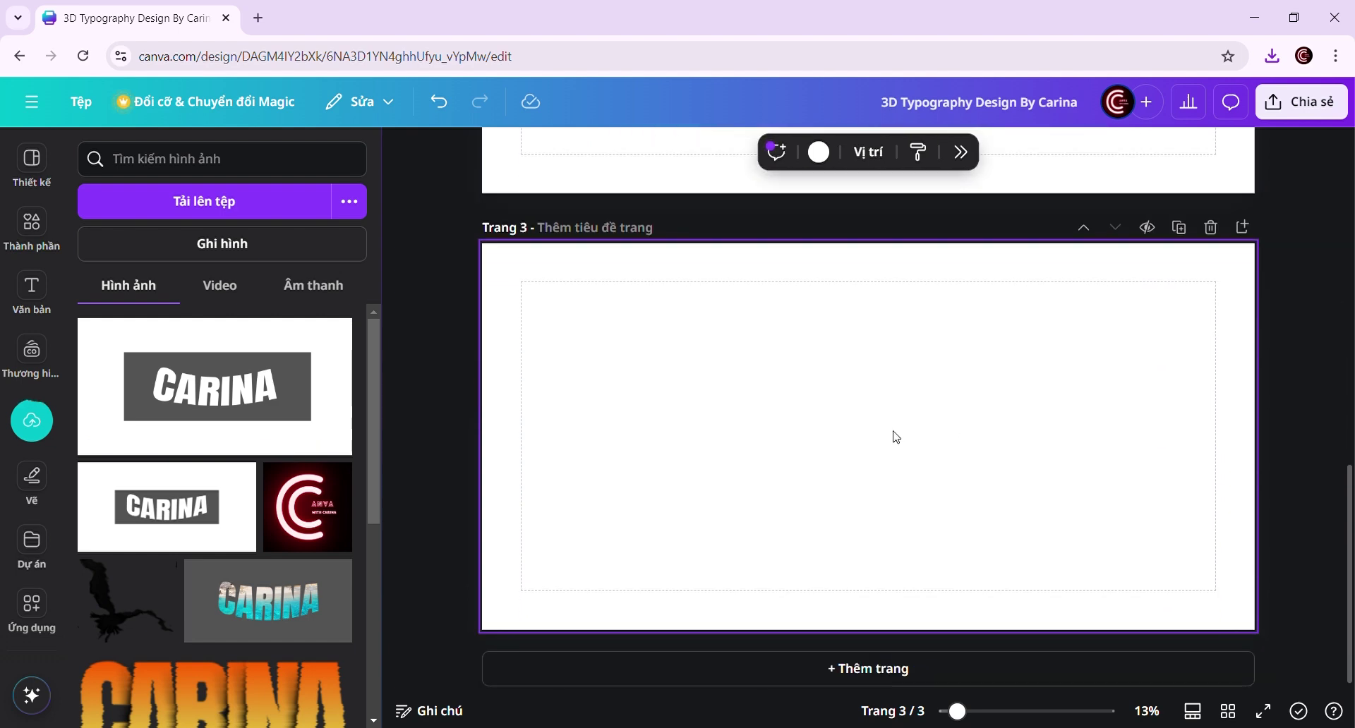
click(176, 411)
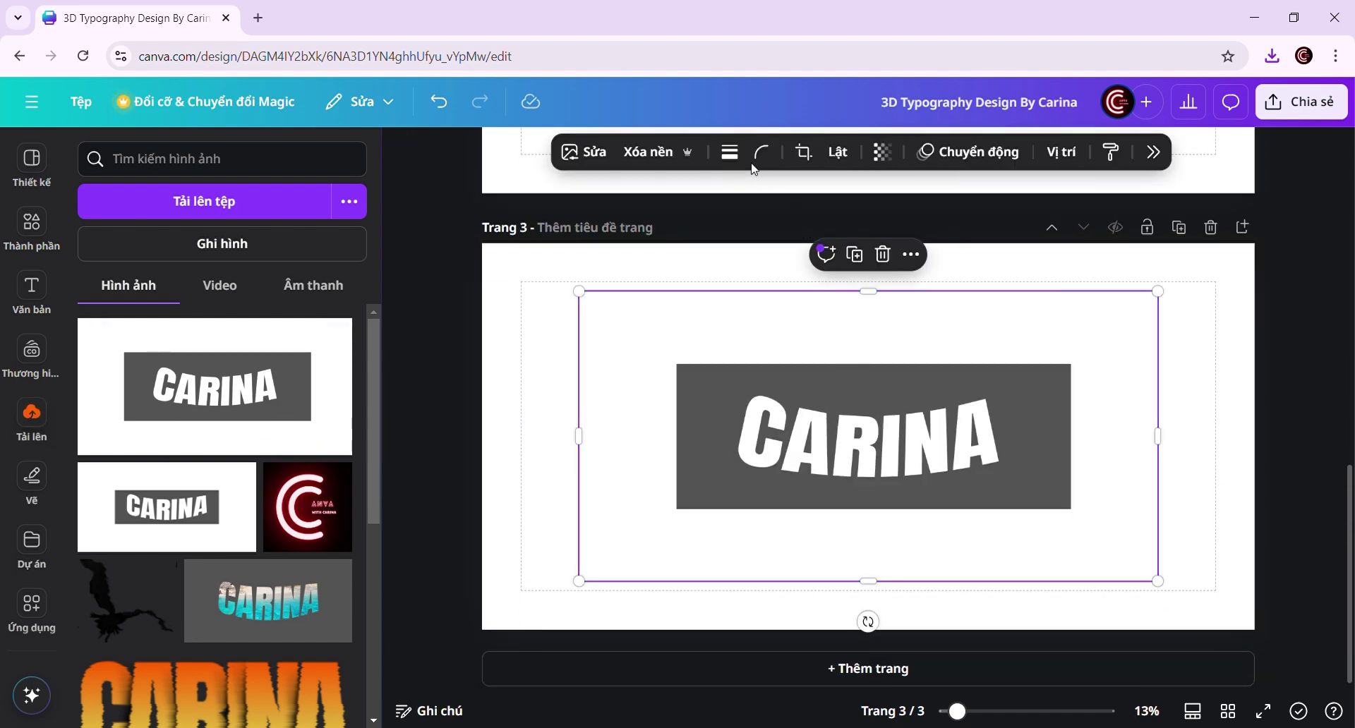
click(647, 152)
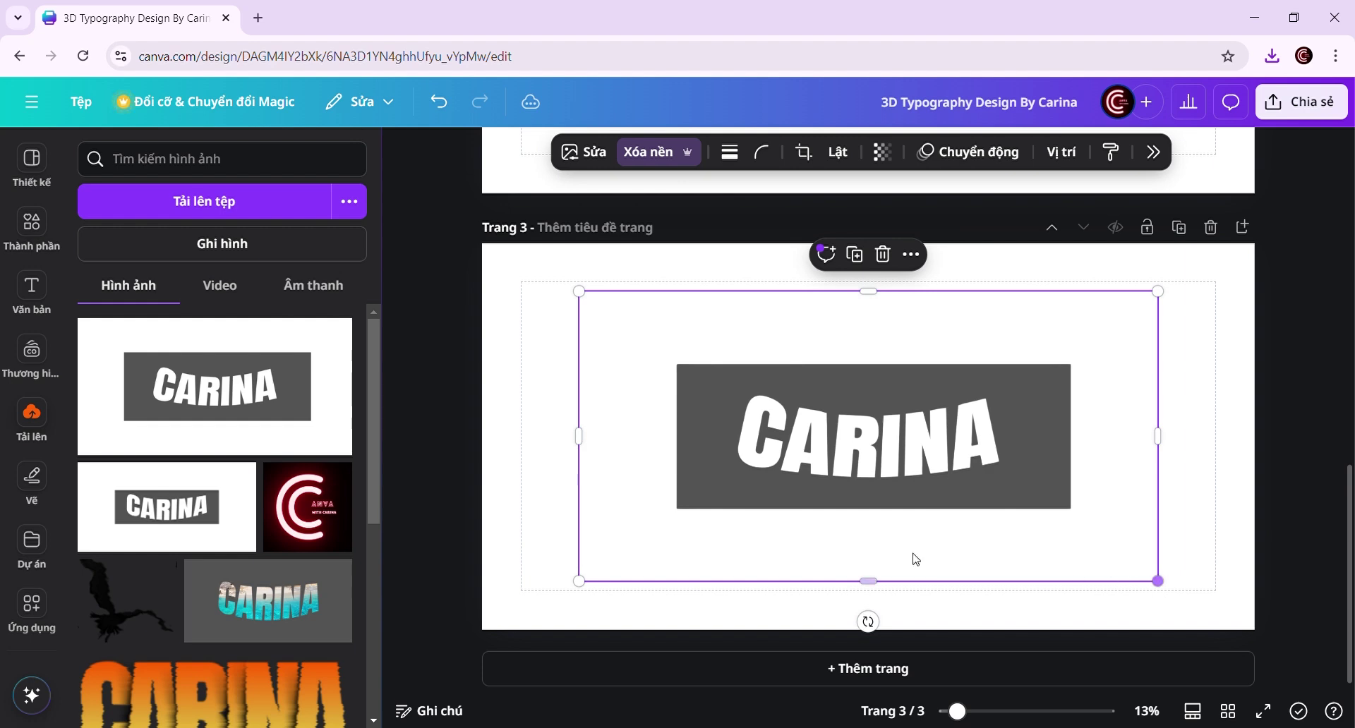
- Crop the CARINA image close to its grey panel, then enlarge and centre it on page 3
drag(862, 589, 862, 539)
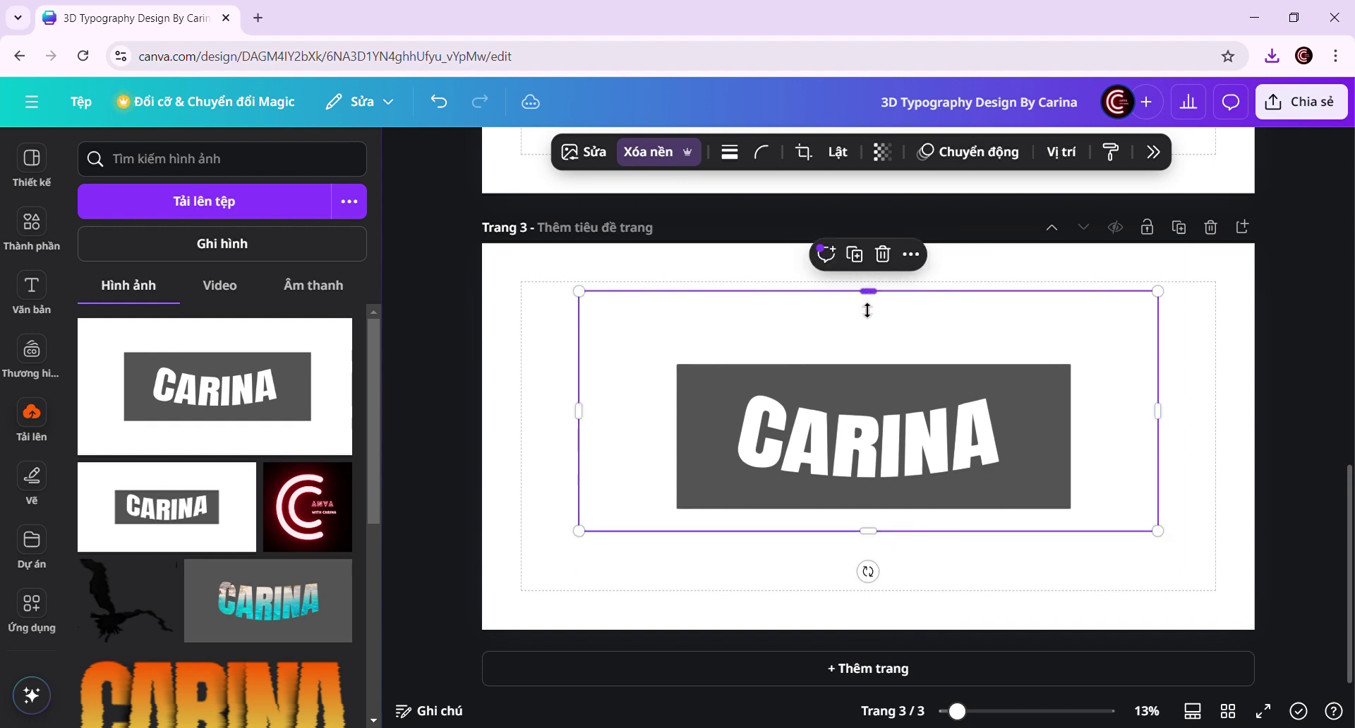
drag(868, 310, 867, 367)
drag(575, 438, 652, 439)
drag(1150, 450, 1092, 448)
drag(1092, 533, 1227, 588)
drag(1151, 531, 1065, 490)
drag(1137, 558, 1237, 596)
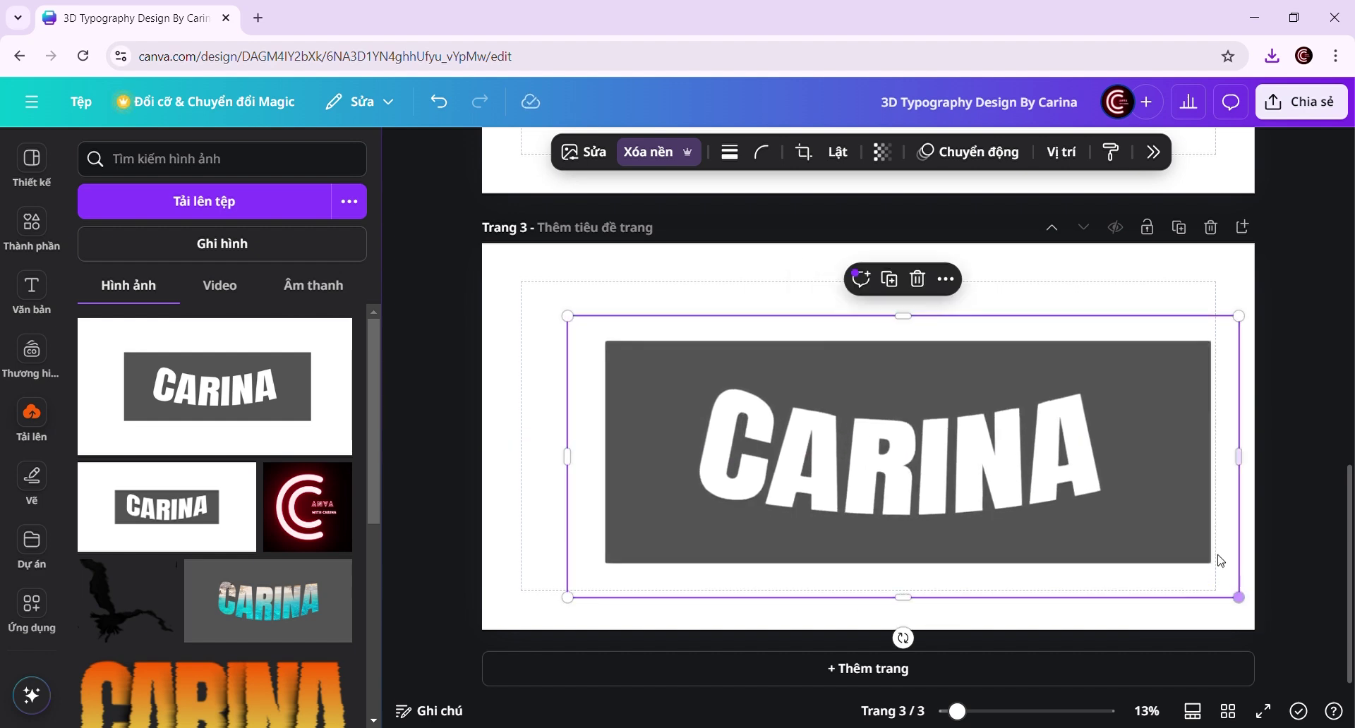
mouse_move(1117, 489)
mouse_down()
mouse_move(1089, 478)
mouse_move(1124, 491)
mouse_up()
- Place a stock beach photo on page 3 and move it back one layer
click(1212, 524)
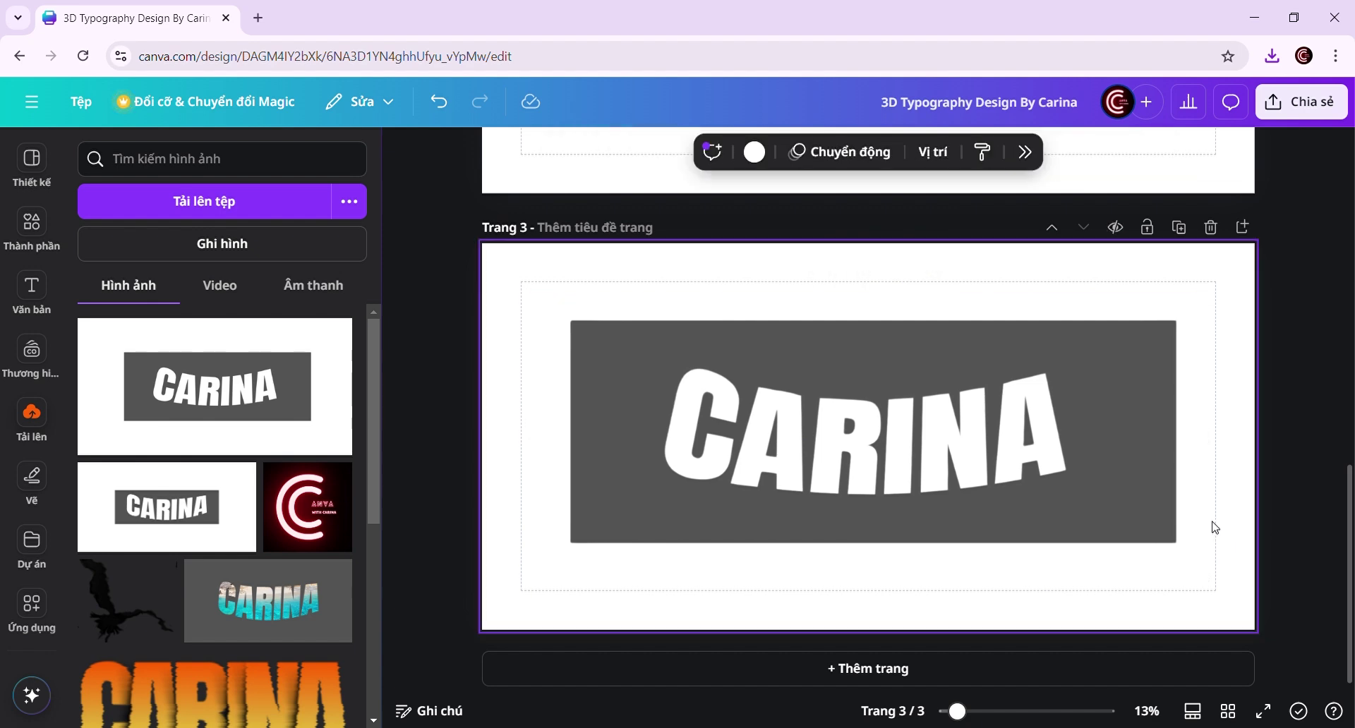
scroll(1212, 523, up, 2)
scroll(1212, 523, down, 3)
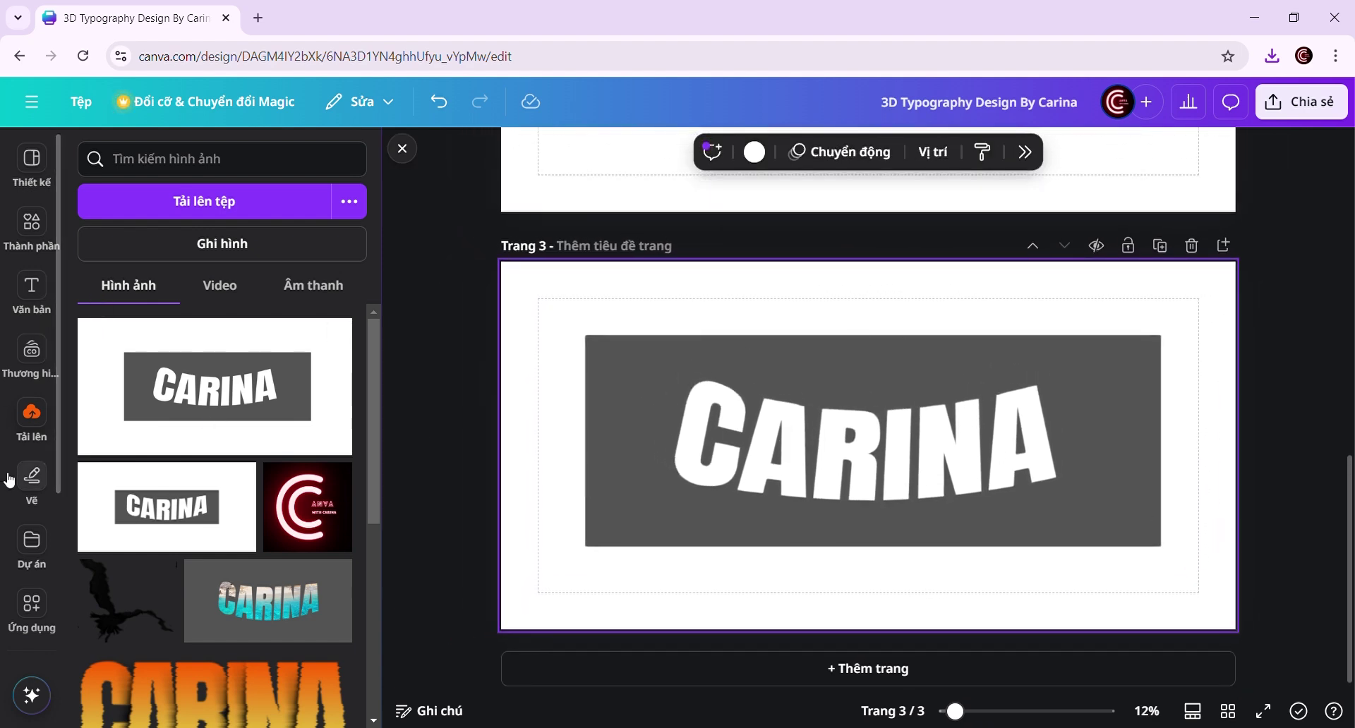
scroll(32, 494, down, 4)
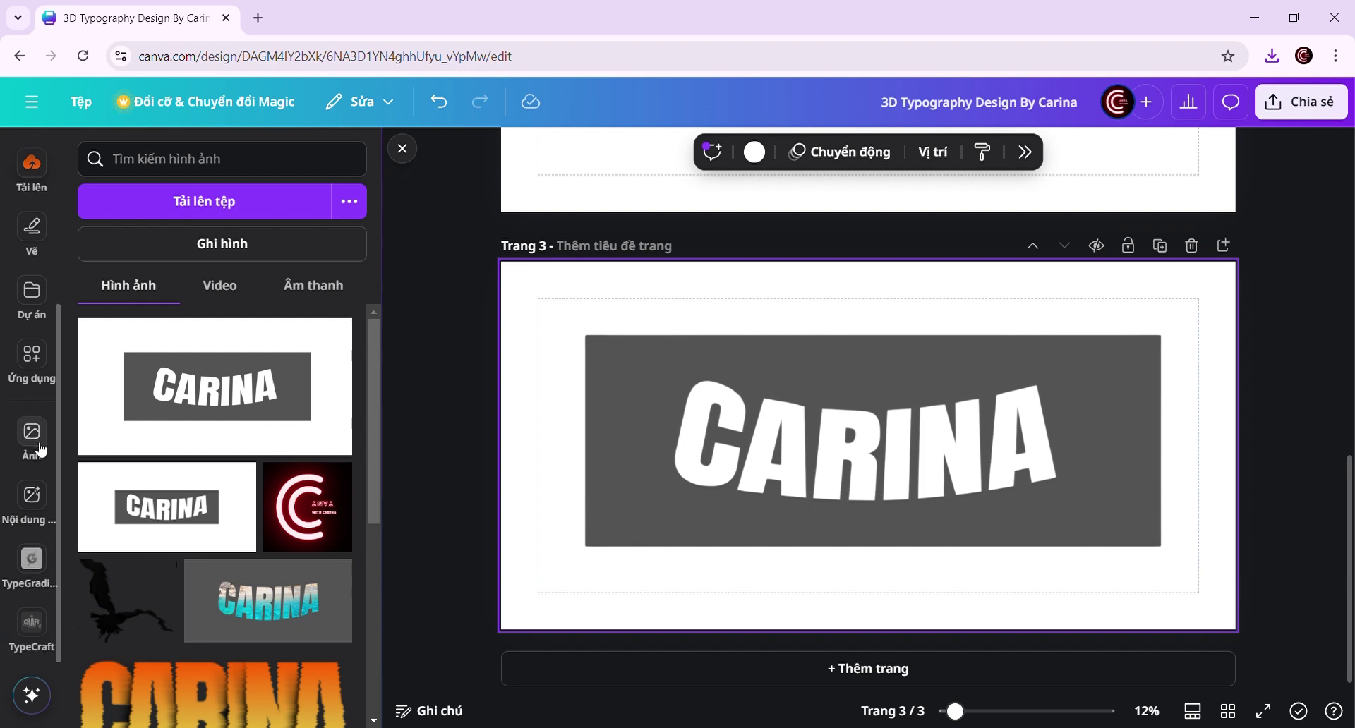
click(39, 434)
click(182, 310)
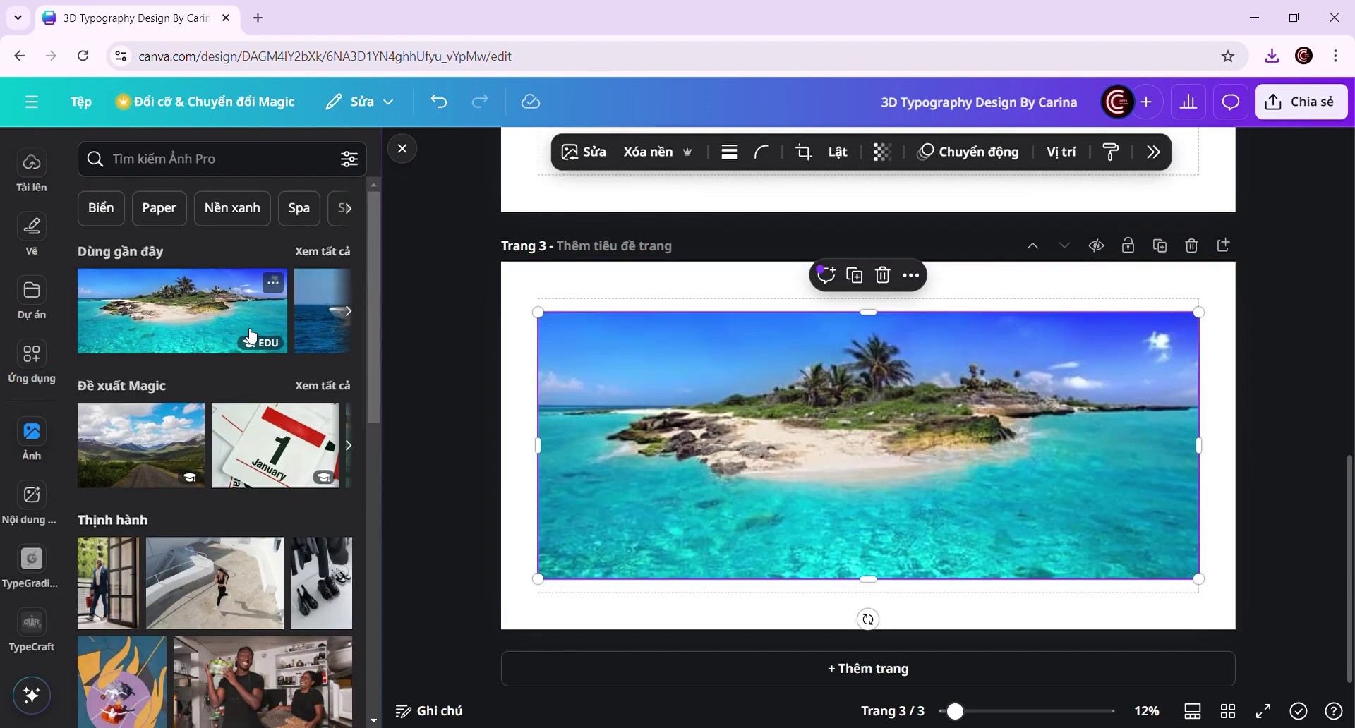
right_click(802, 448)
mouse_move(929, 357)
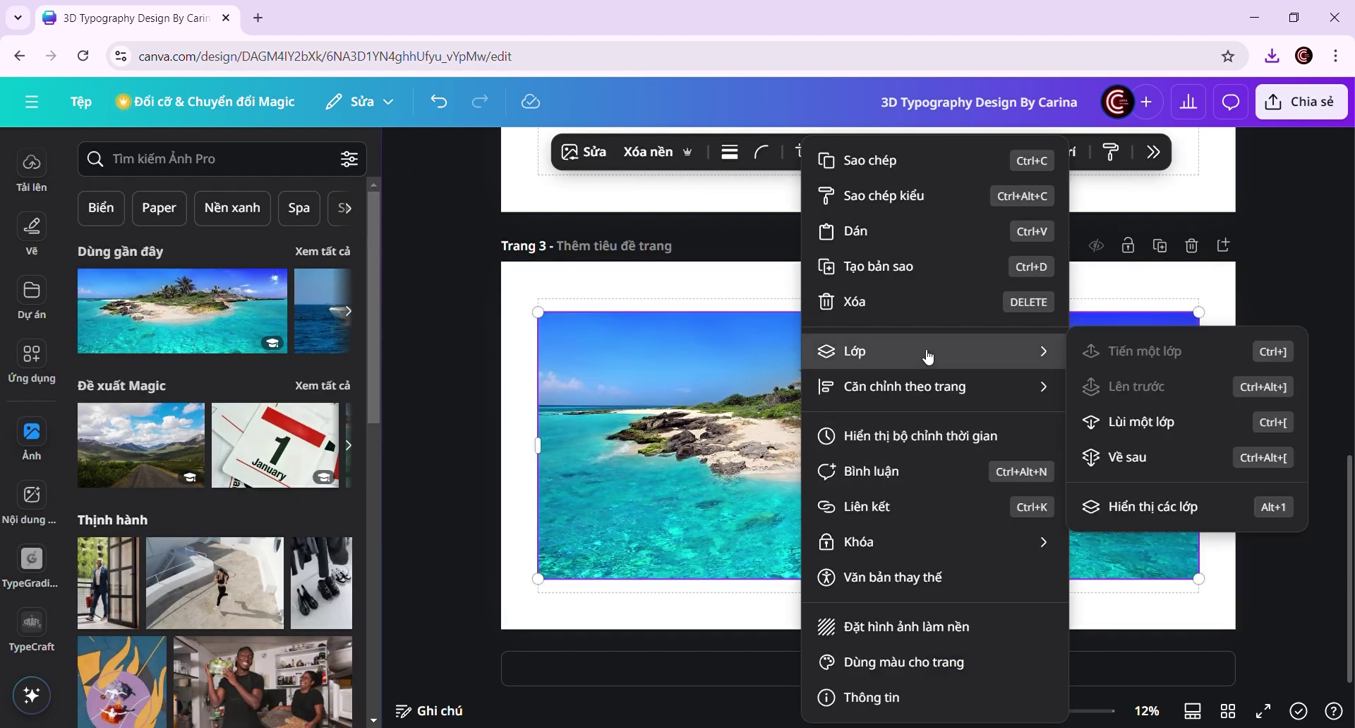
click(1157, 424)
- Enlarge and shift the beach photo so sand and turquoise water cover the letters
drag(1186, 498, 1192, 463)
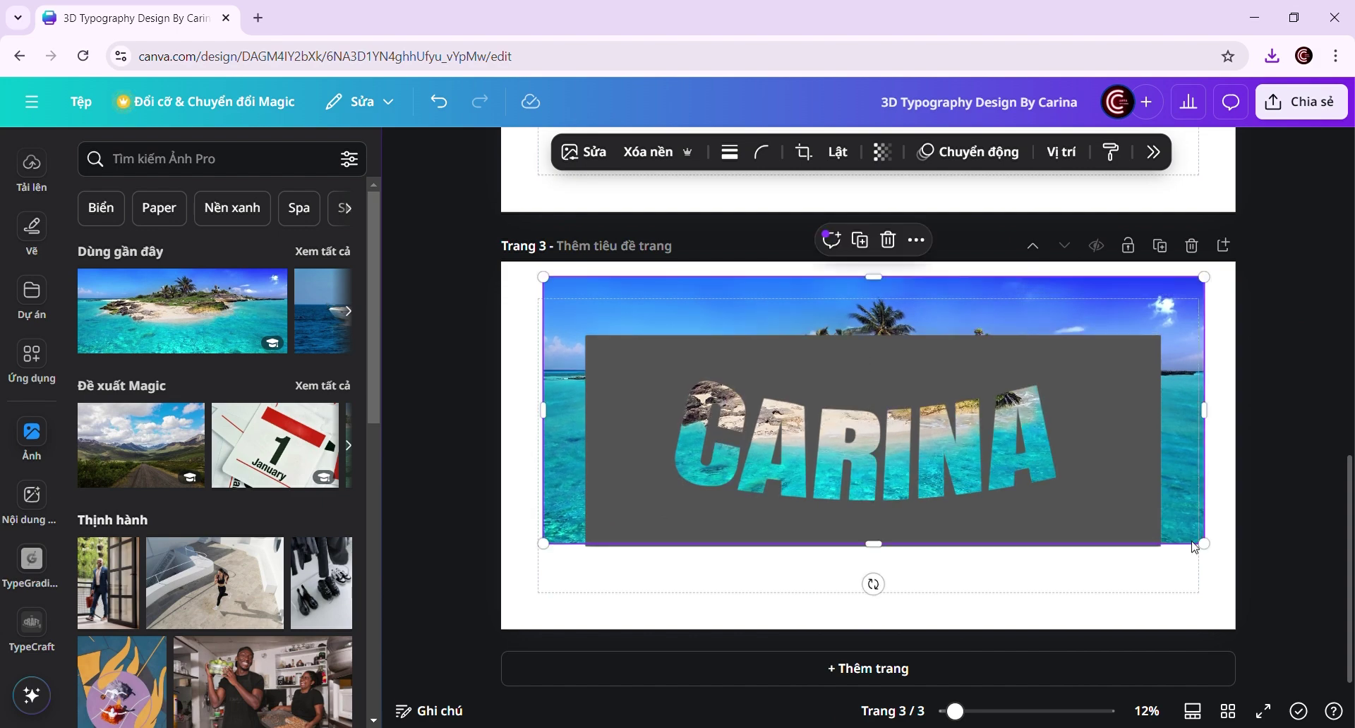
drag(1205, 544, 1279, 617)
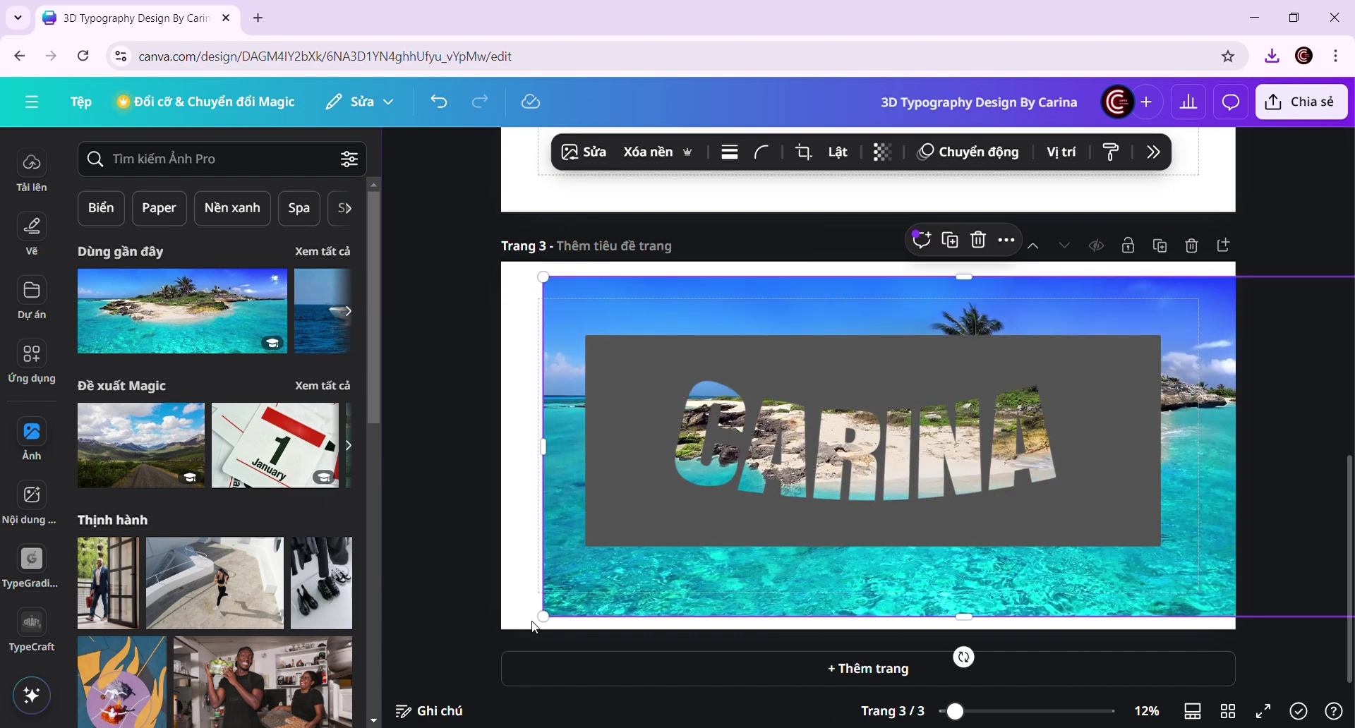
drag(534, 626, 380, 638)
drag(540, 569, 562, 494)
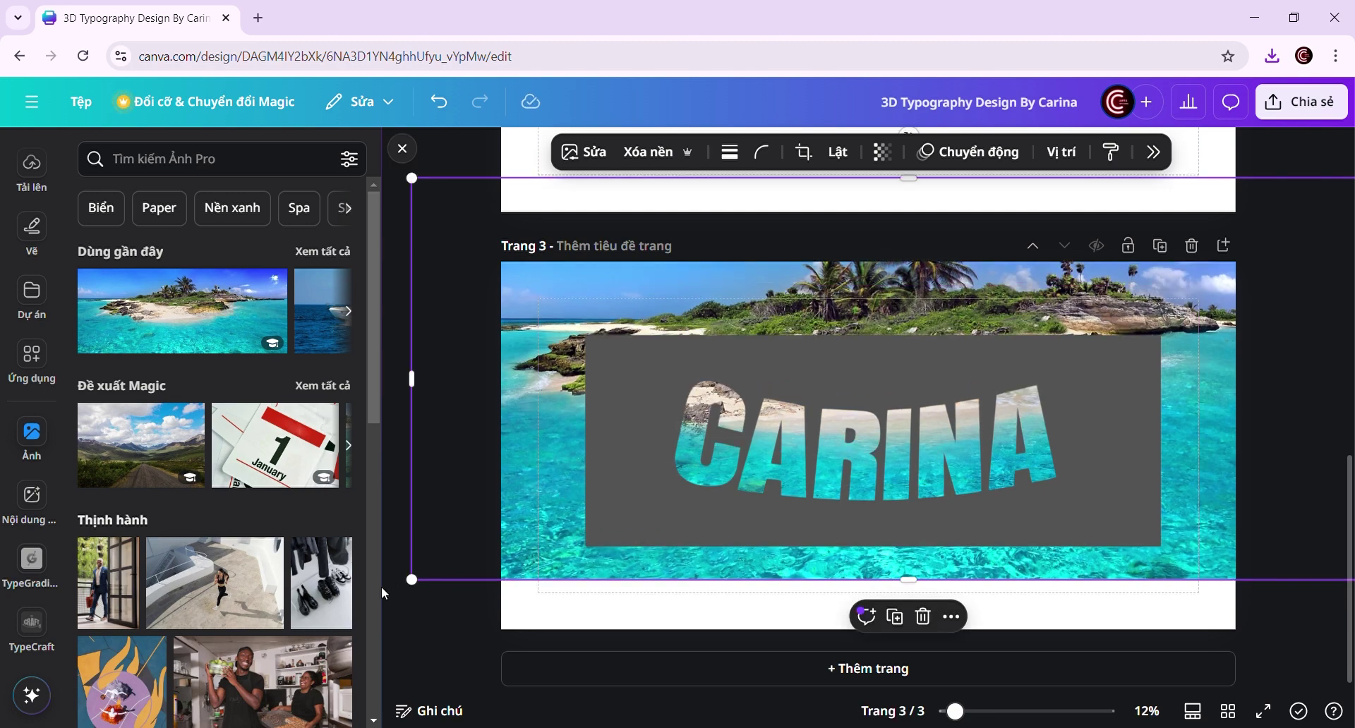
drag(416, 592, 342, 620)
drag(411, 544, 443, 537)
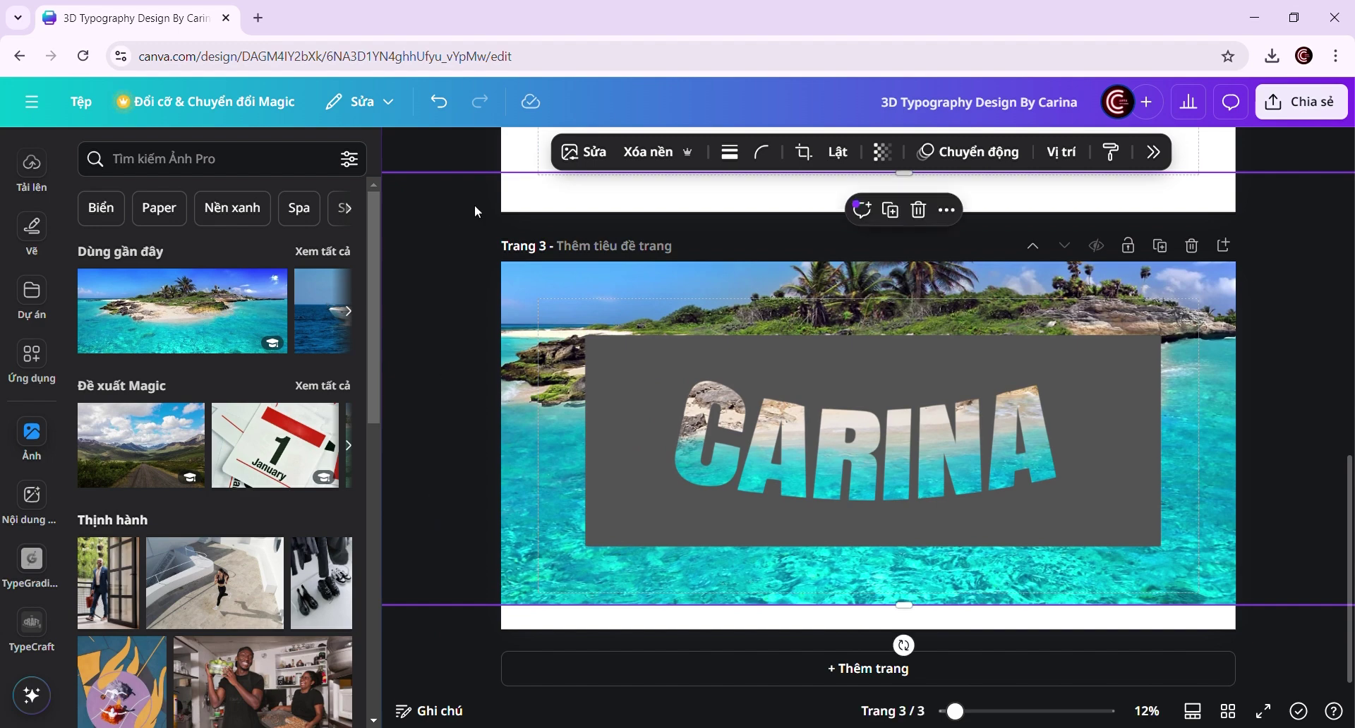
- Crop the beach photo's top, left, bottom and right edges to fit the lettering
scroll(836, 298, down, 1)
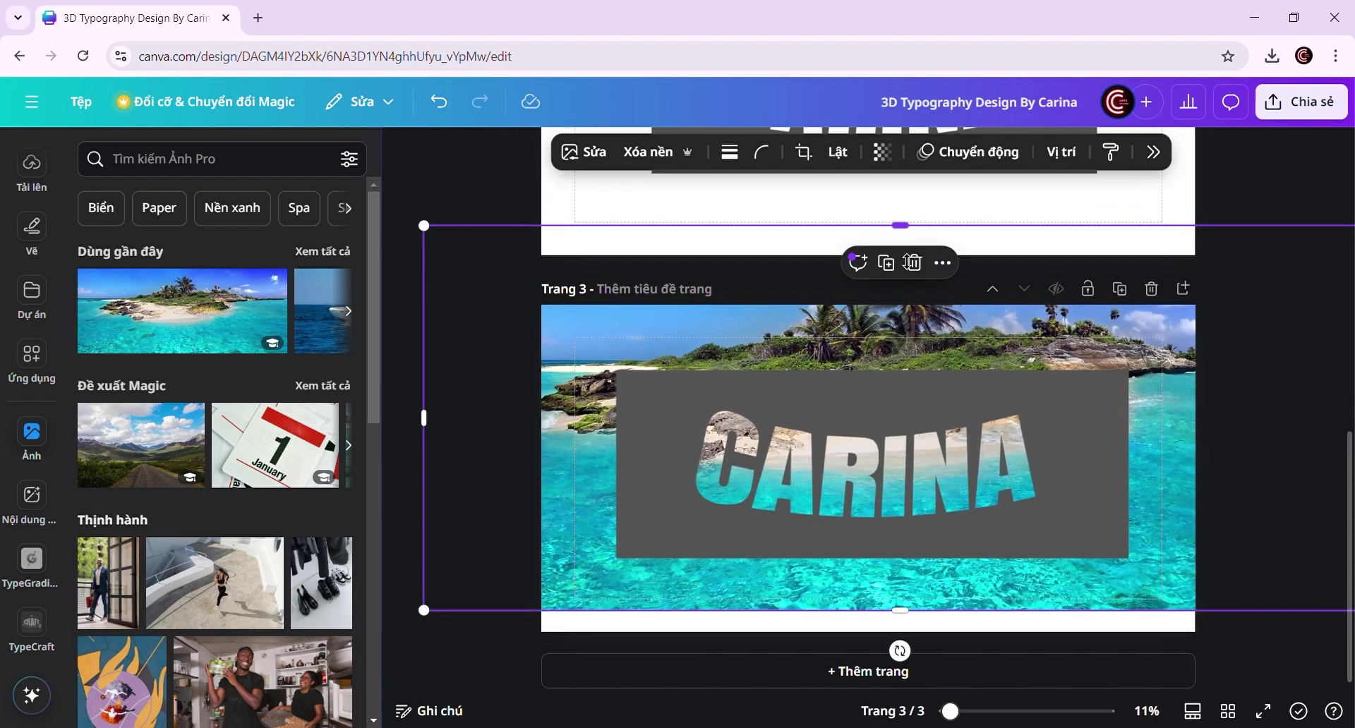
drag(900, 226, 900, 389)
drag(430, 502, 648, 502)
drag(1021, 618, 995, 550)
scroll(1129, 494, right, 1)
drag(1346, 482, 1091, 469)
click(1201, 455)
click(1201, 452)
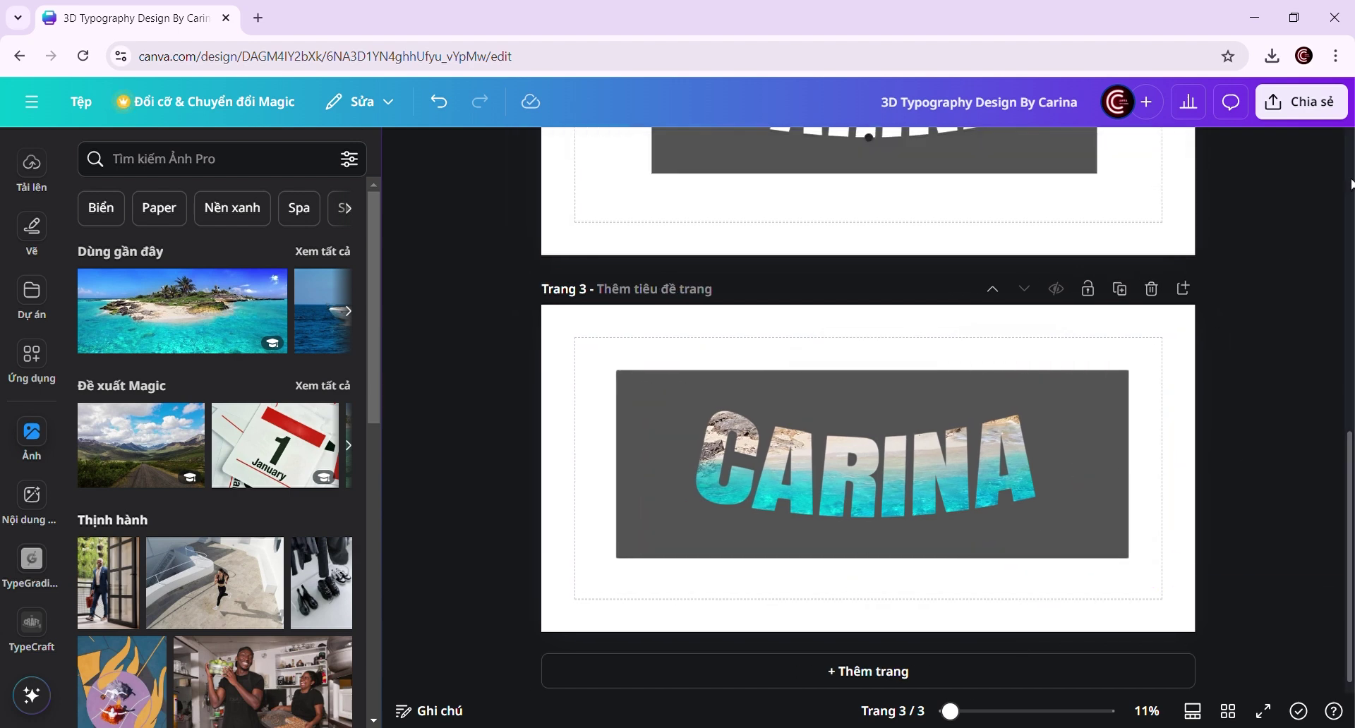
- Download only page 3 as a PNG, then add a blank page 4
click(1341, 118)
scroll(1119, 554, down, 2)
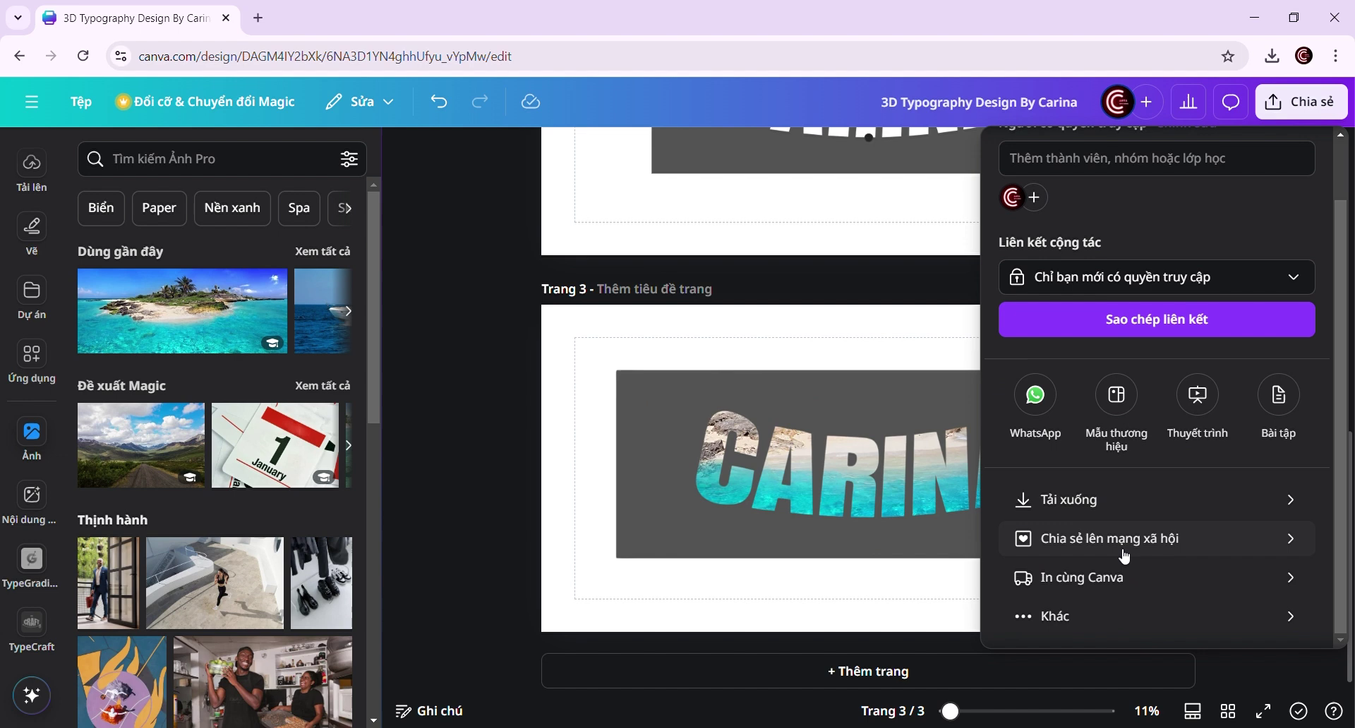
click(1143, 517)
click(1143, 441)
click(1119, 152)
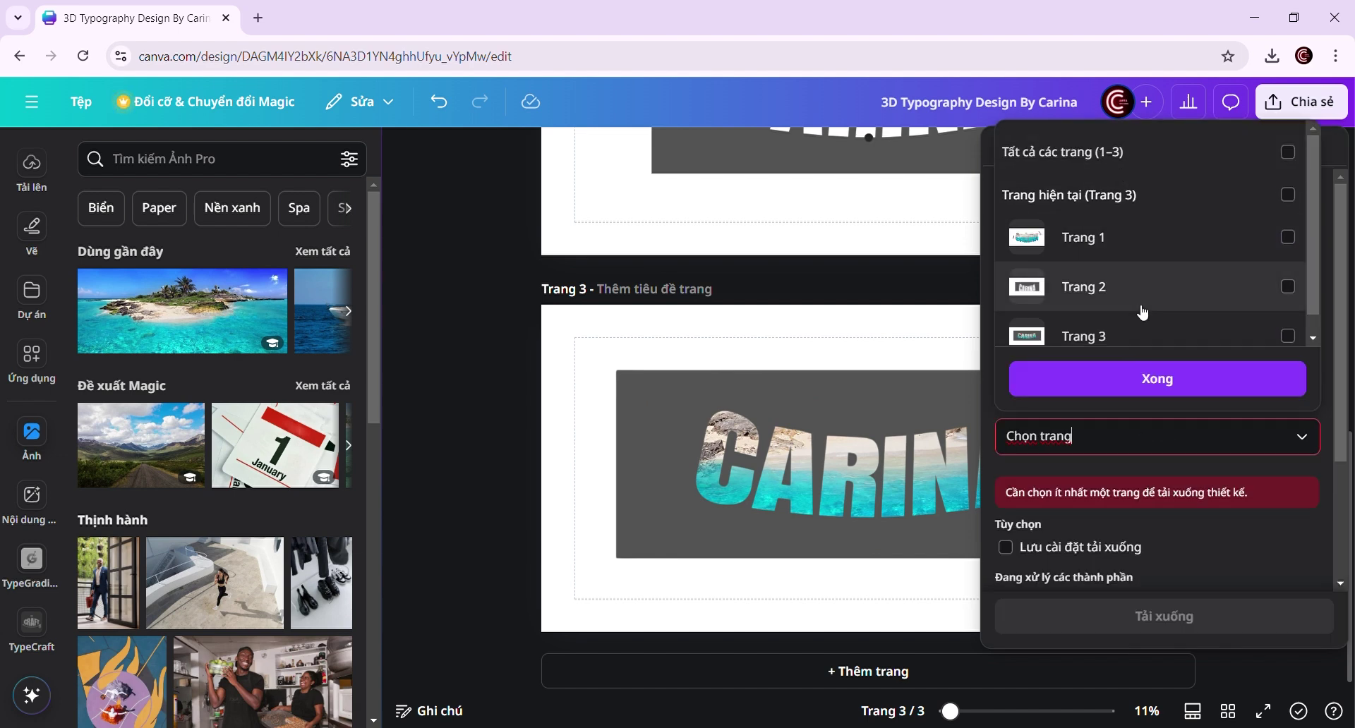
click(1129, 335)
click(1129, 393)
click(1158, 539)
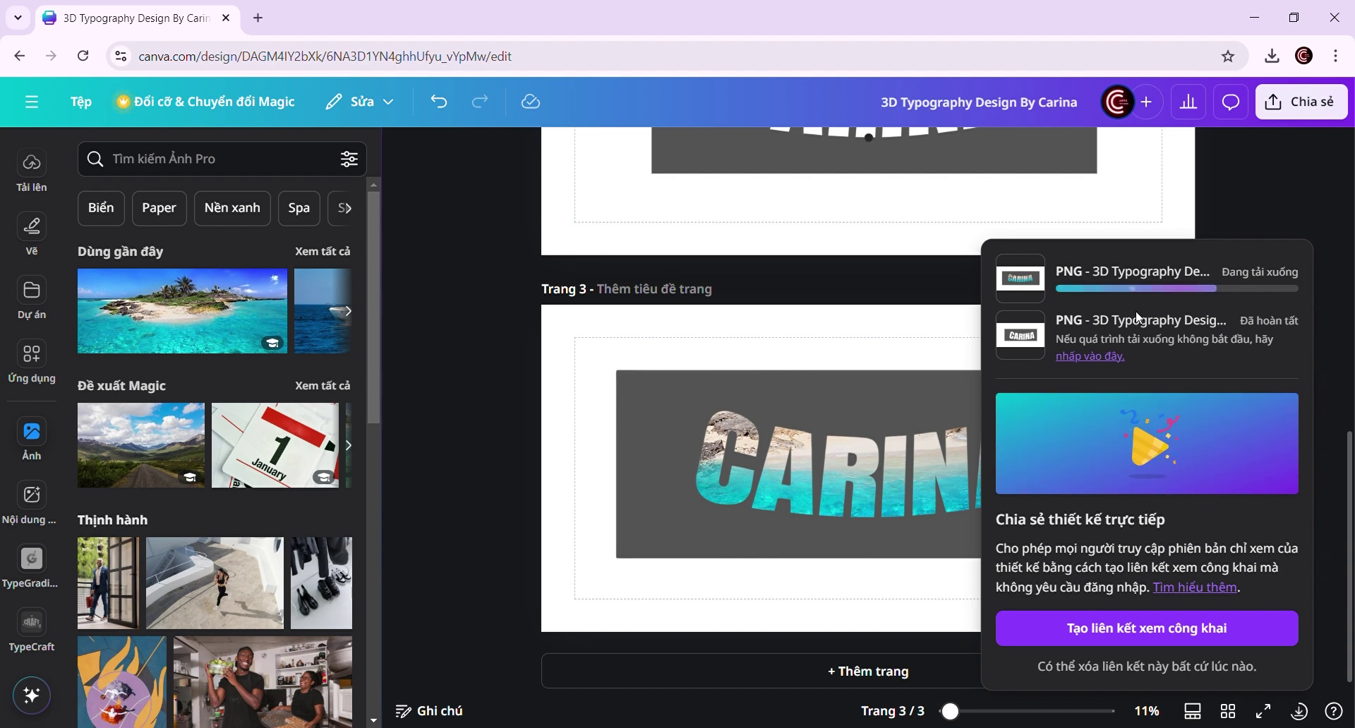
click(1248, 203)
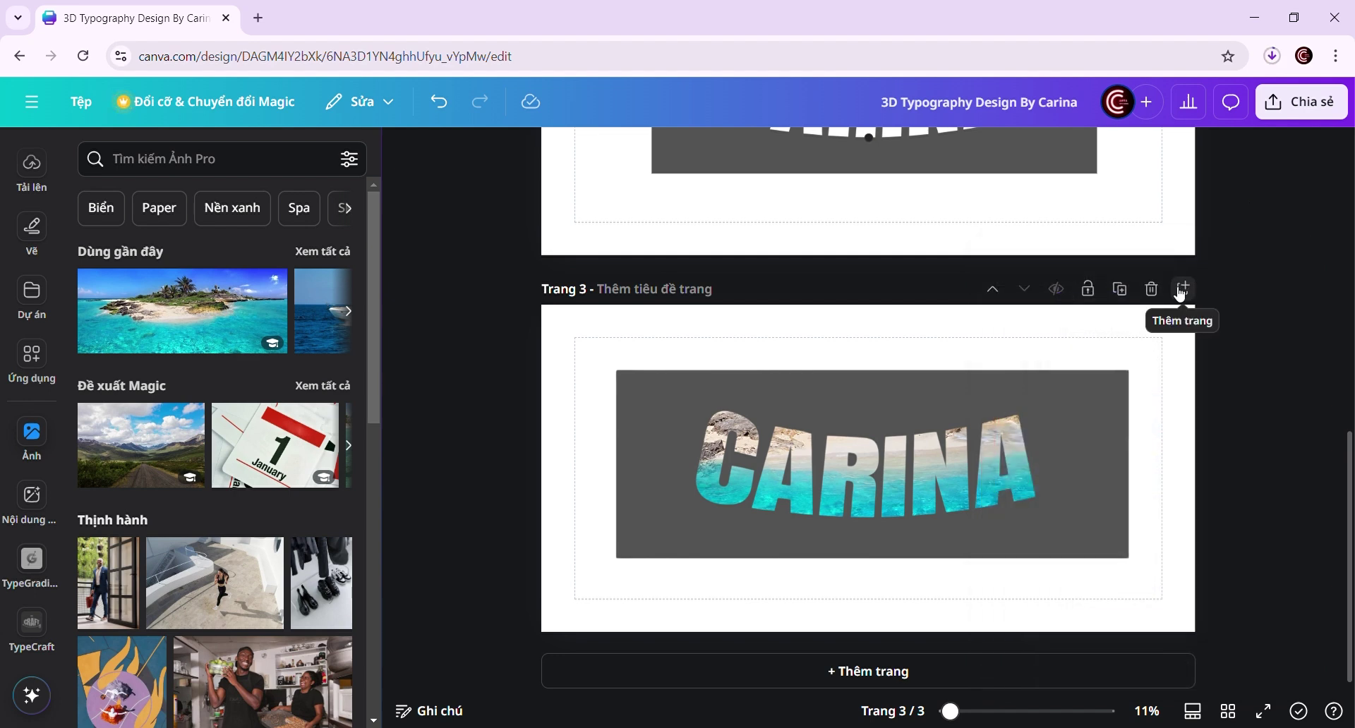
click(1180, 291)
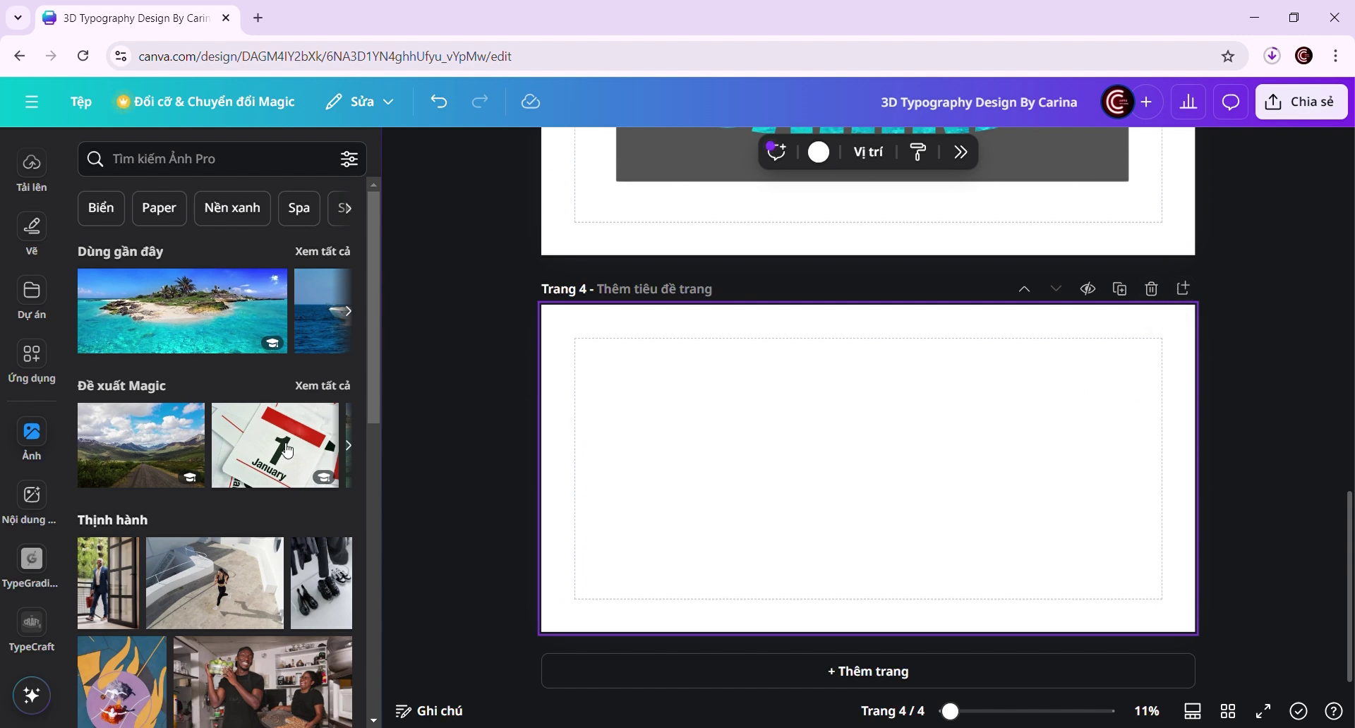
- Place the uploaded beach-filled CARINA image on page 4, enlarged to span the page and centred
click(37, 183)
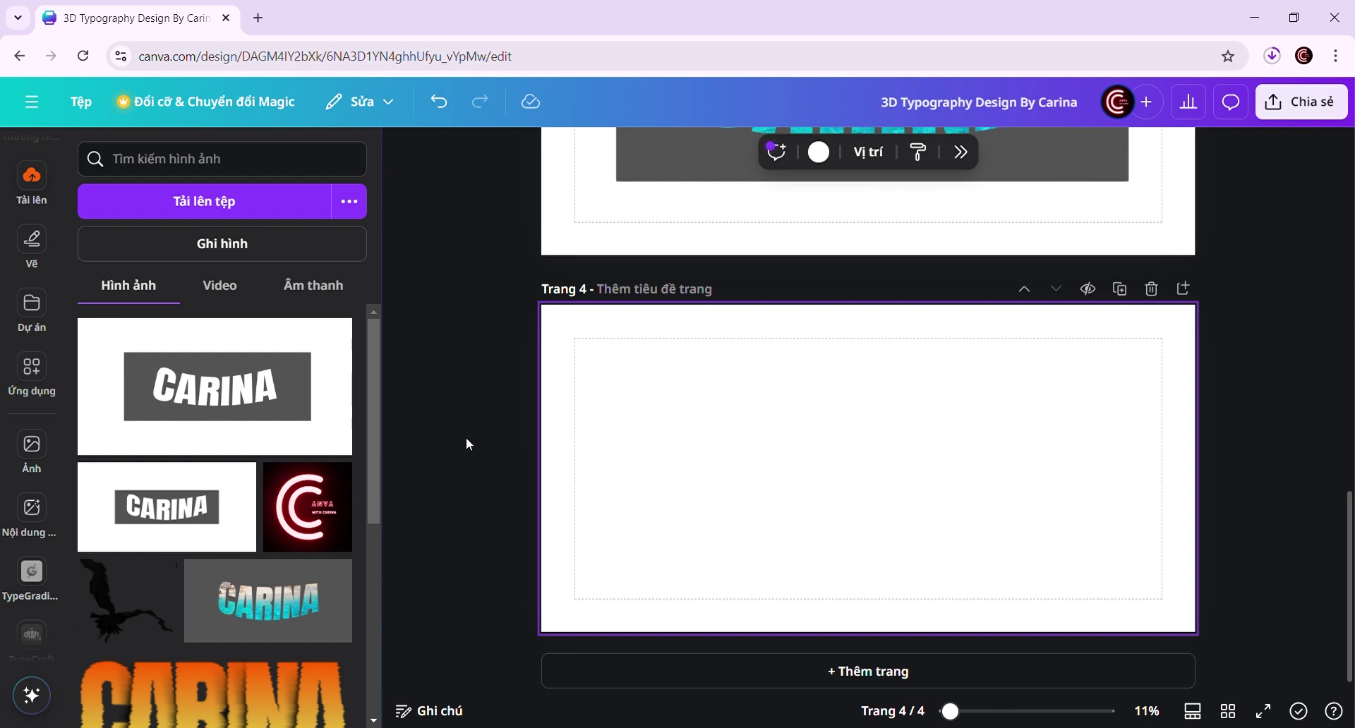
click(304, 632)
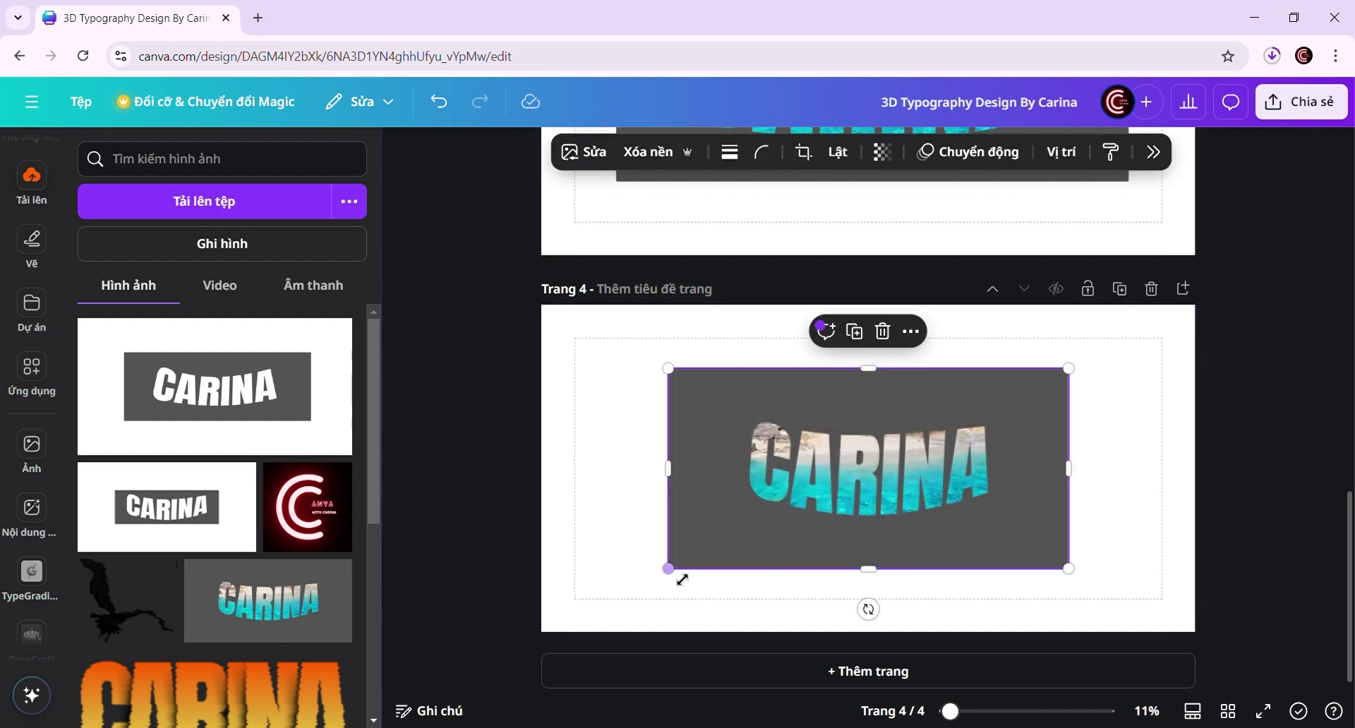
drag(669, 570, 607, 599)
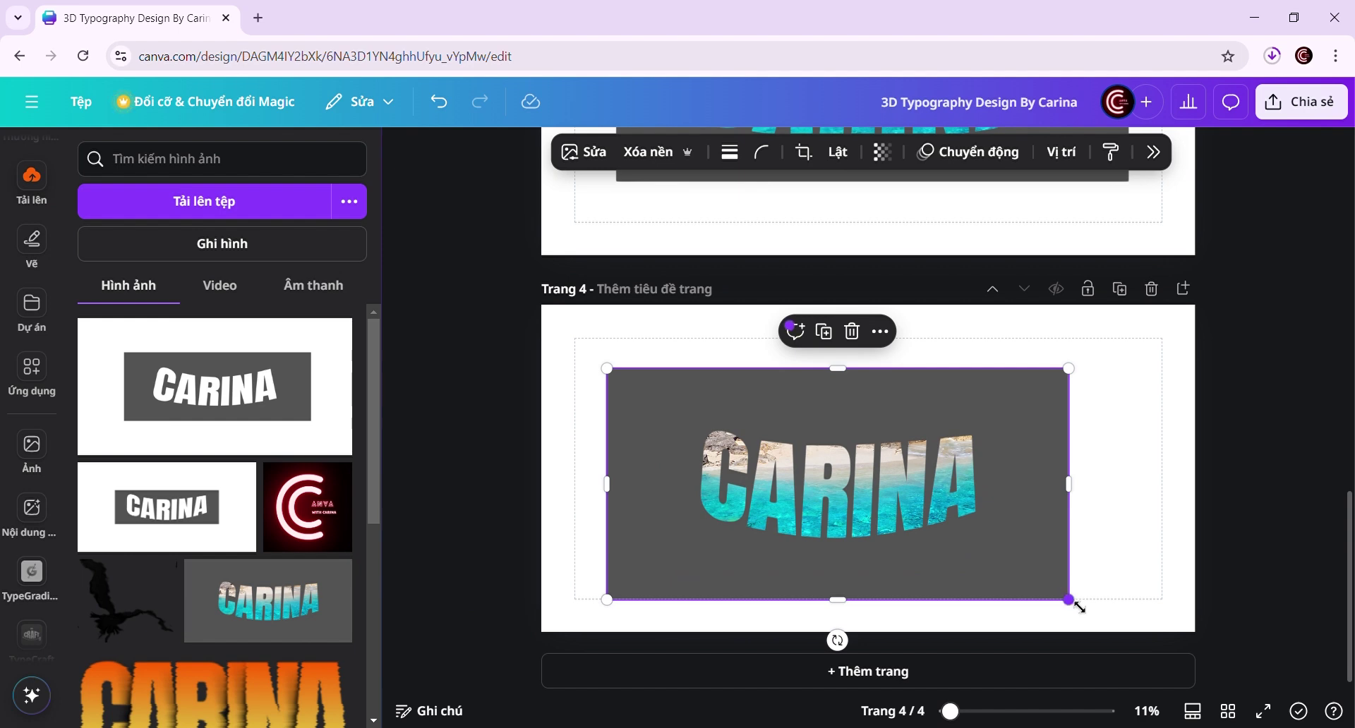
drag(1079, 607, 1143, 638)
drag(1103, 550, 1096, 535)
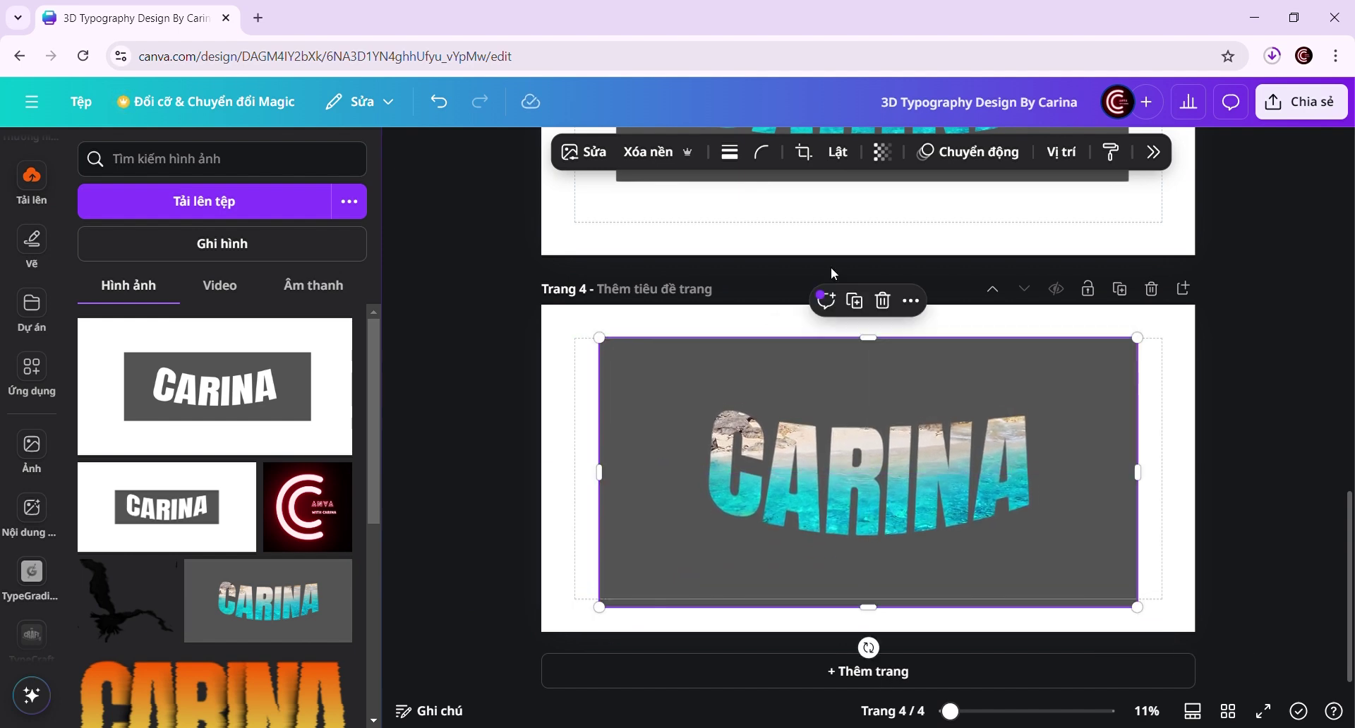
- Remove the CARINA image's grey background and trim the empty space on all four sides
click(653, 153)
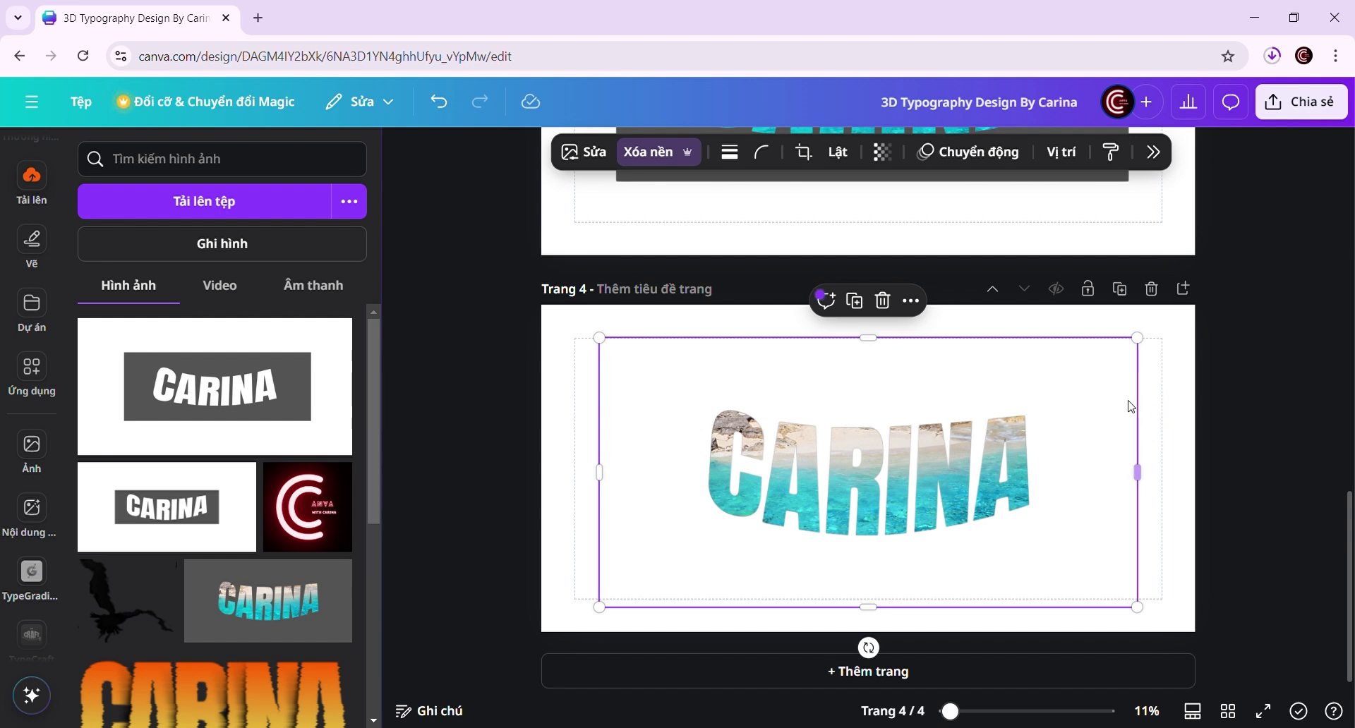
click(1180, 516)
click(844, 597)
drag(880, 608, 886, 557)
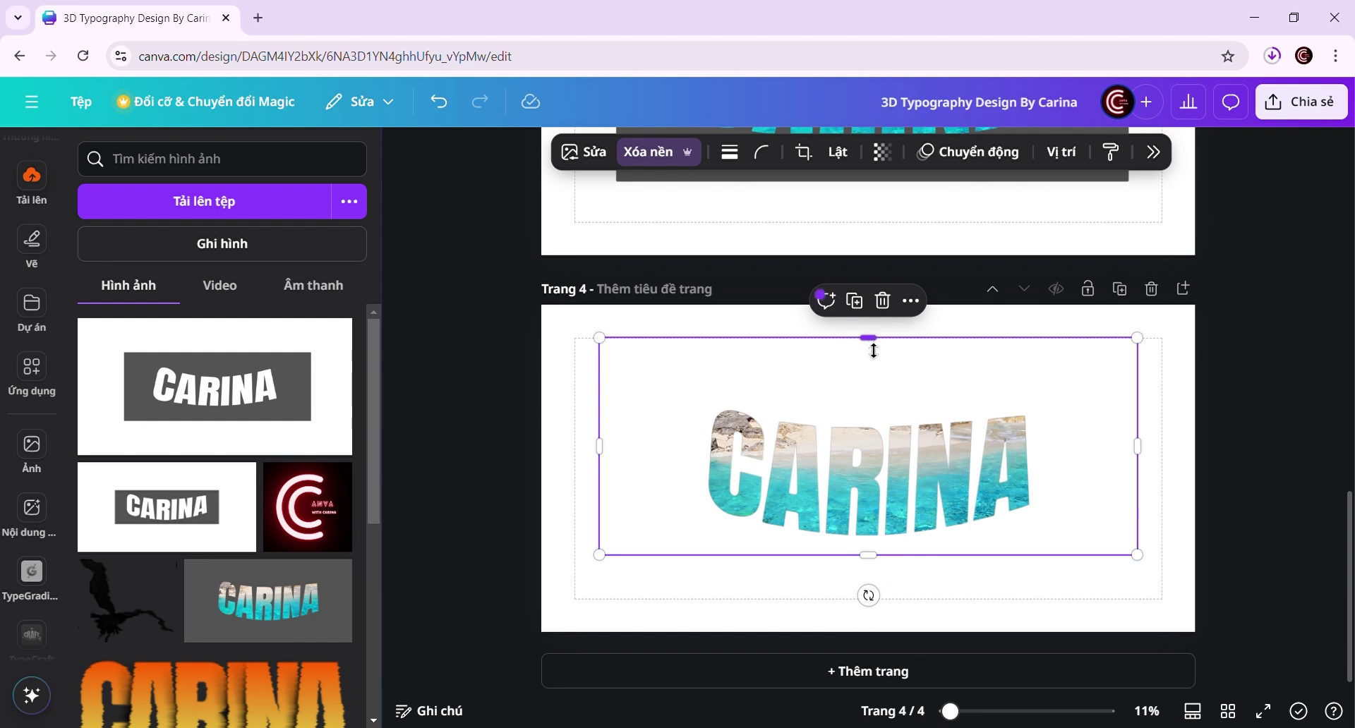
drag(873, 351, 872, 407)
drag(611, 491, 691, 487)
drag(1149, 478, 1056, 475)
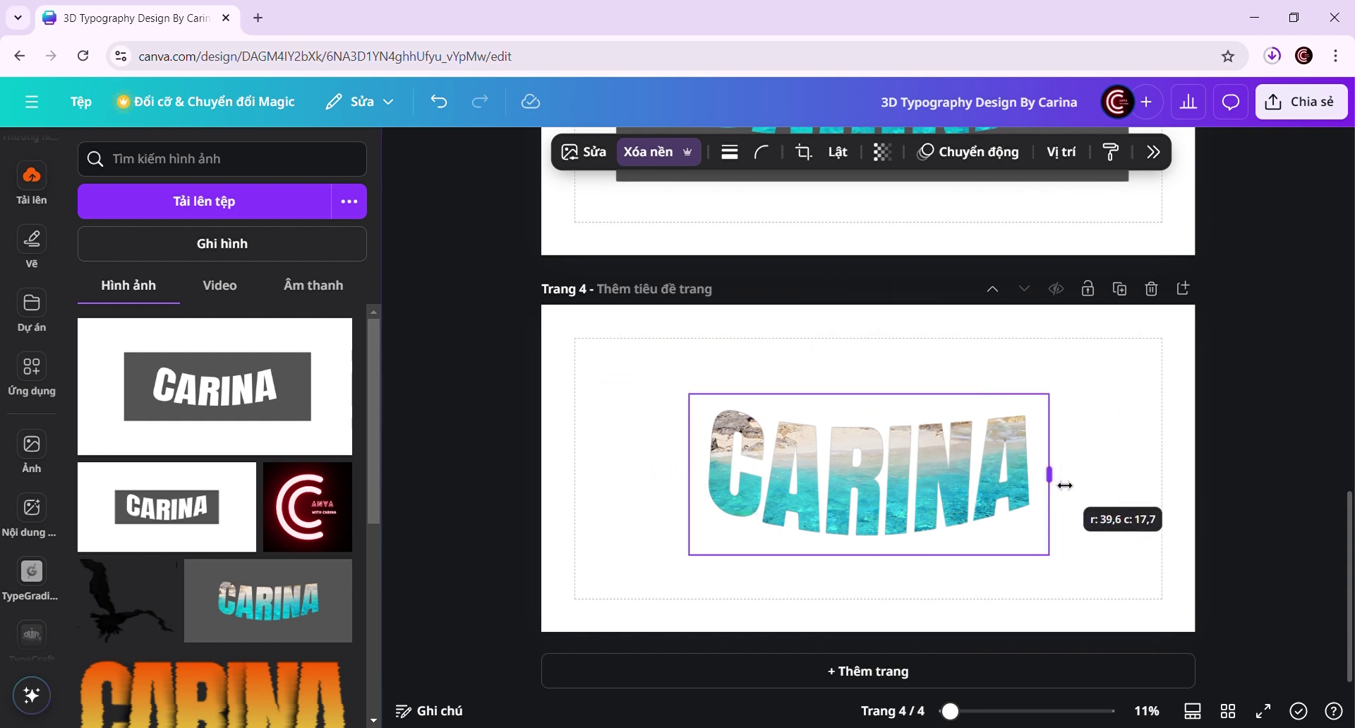
drag(952, 712, 964, 712)
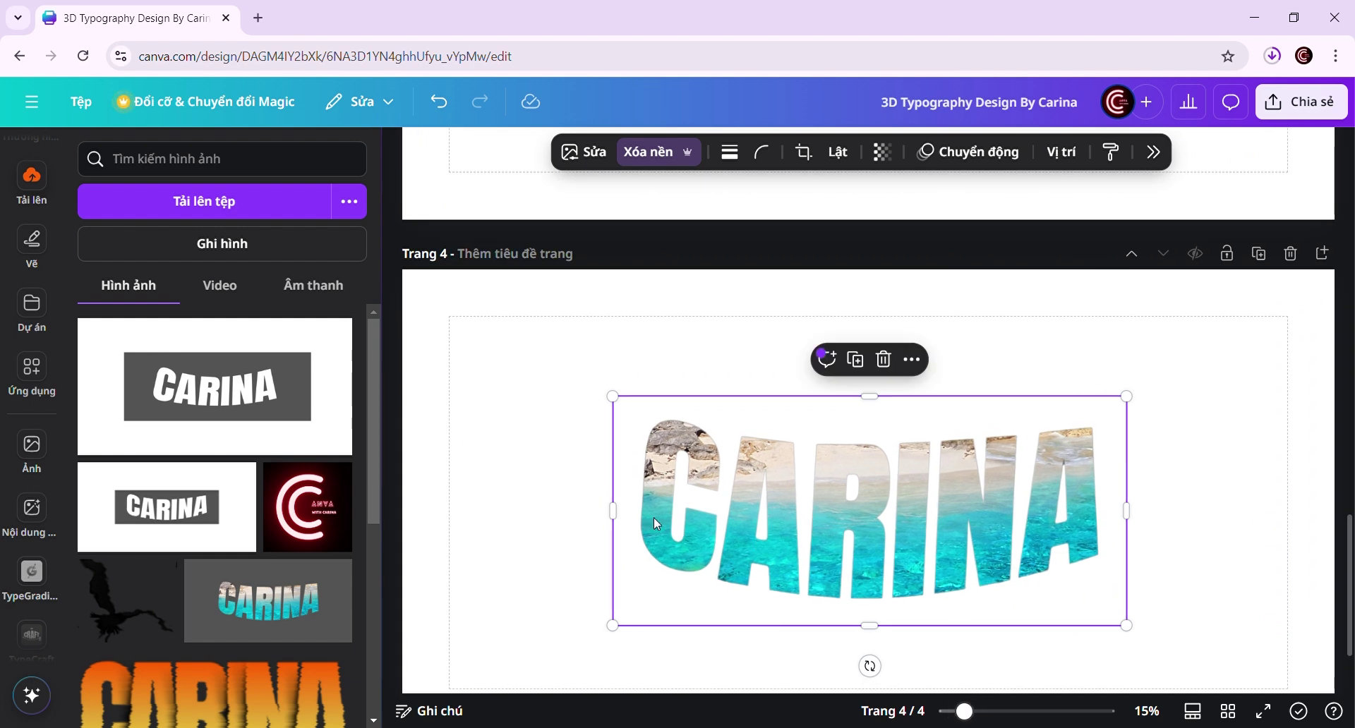
- Enlarge the trimmed CARINA letters and centre them on page 4
scroll(557, 515, down, 2)
drag(628, 547, 509, 580)
drag(811, 492, 891, 487)
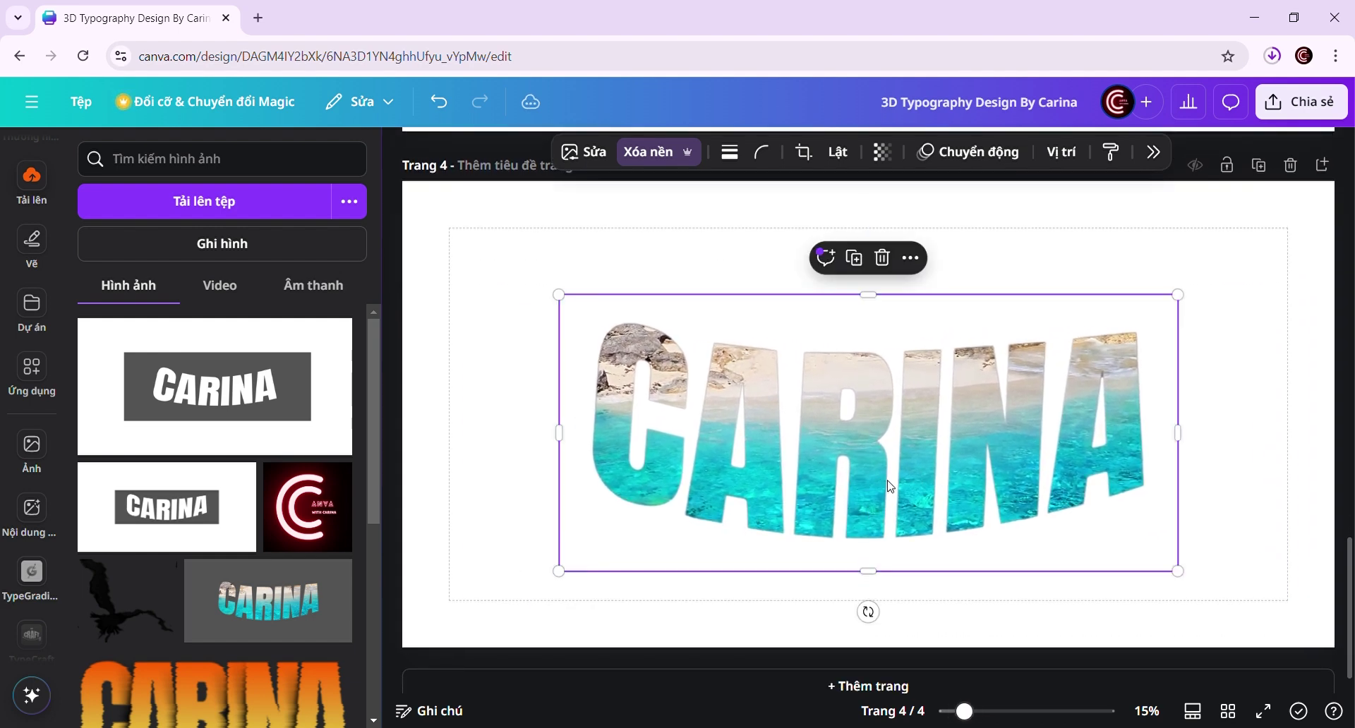
click(1274, 521)
click(968, 456)
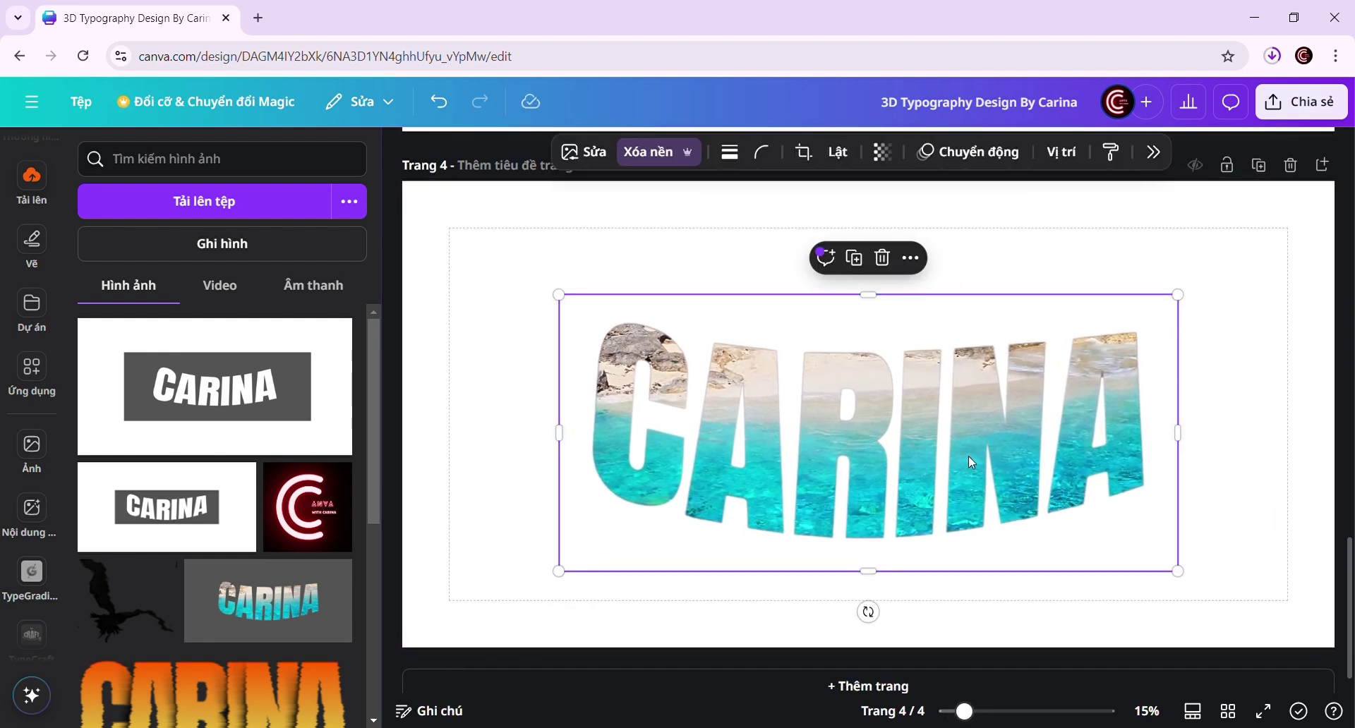
- Duplicate CARINA and move the copy above the original lettering
click(860, 259)
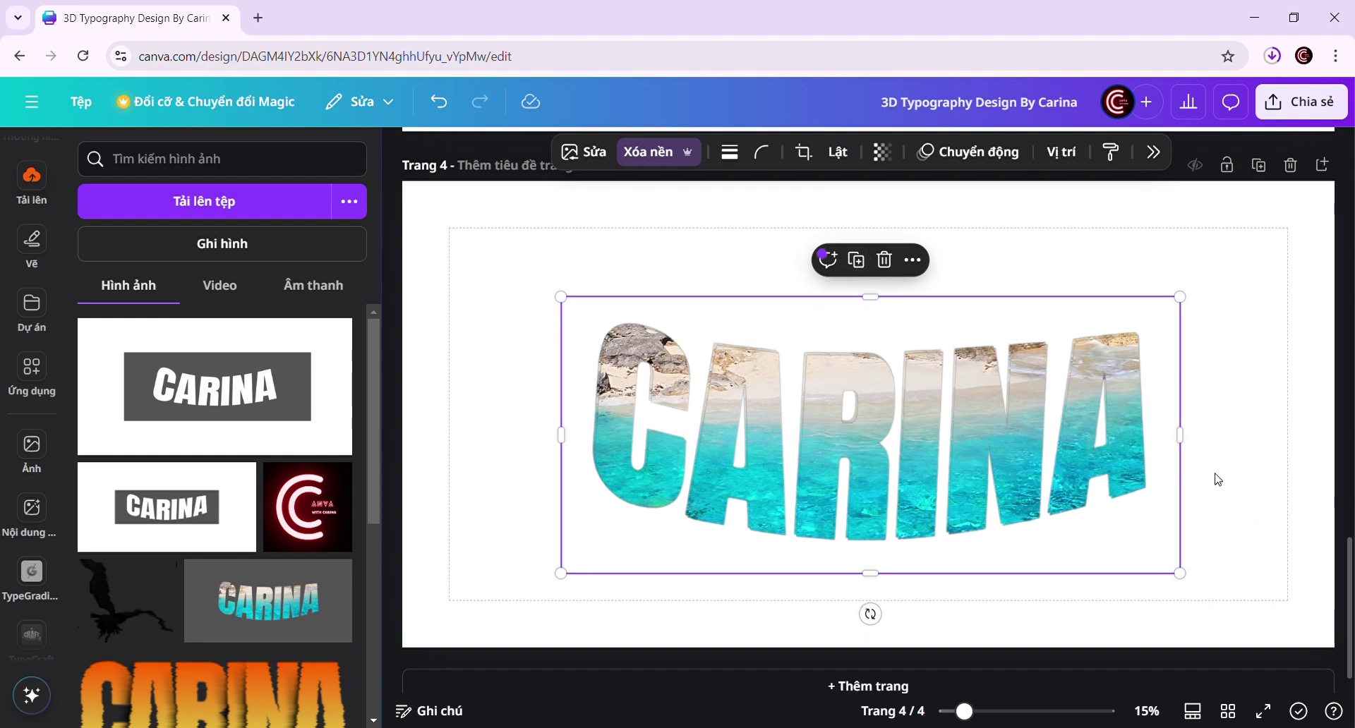
drag(1004, 453, 1026, 225)
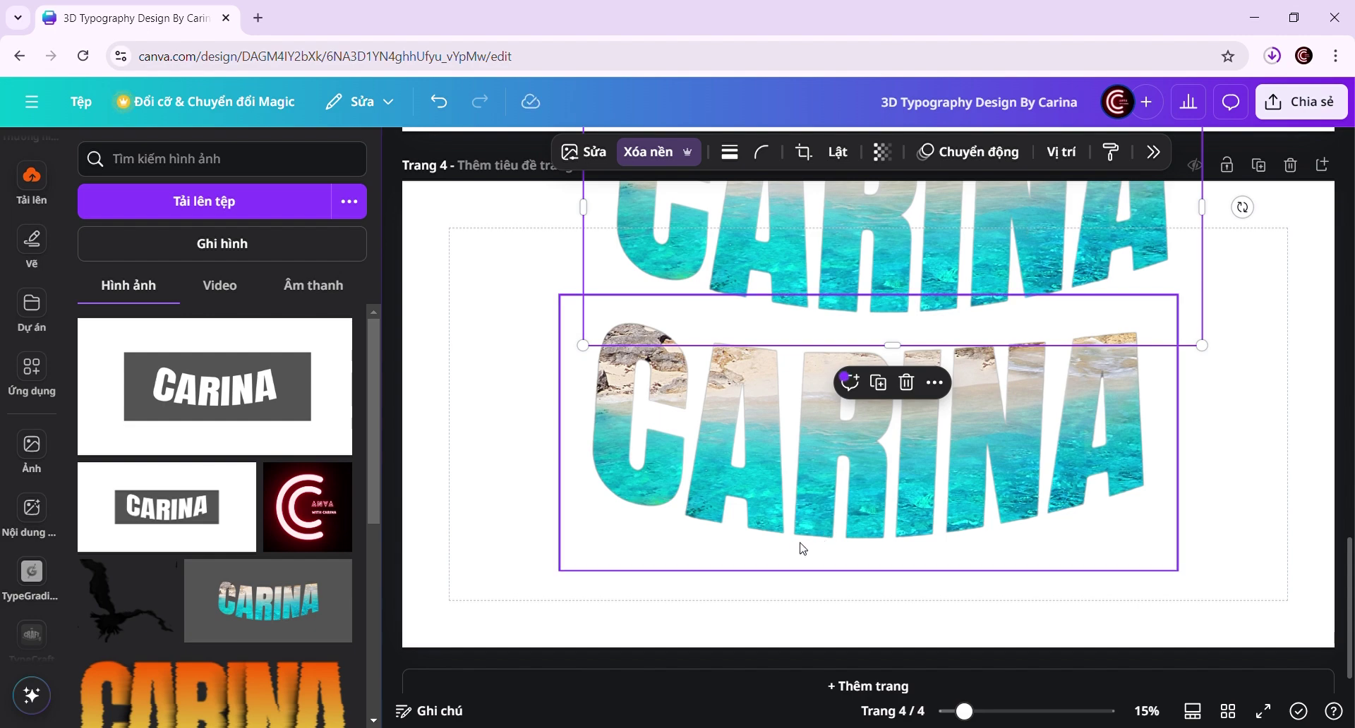
click(811, 511)
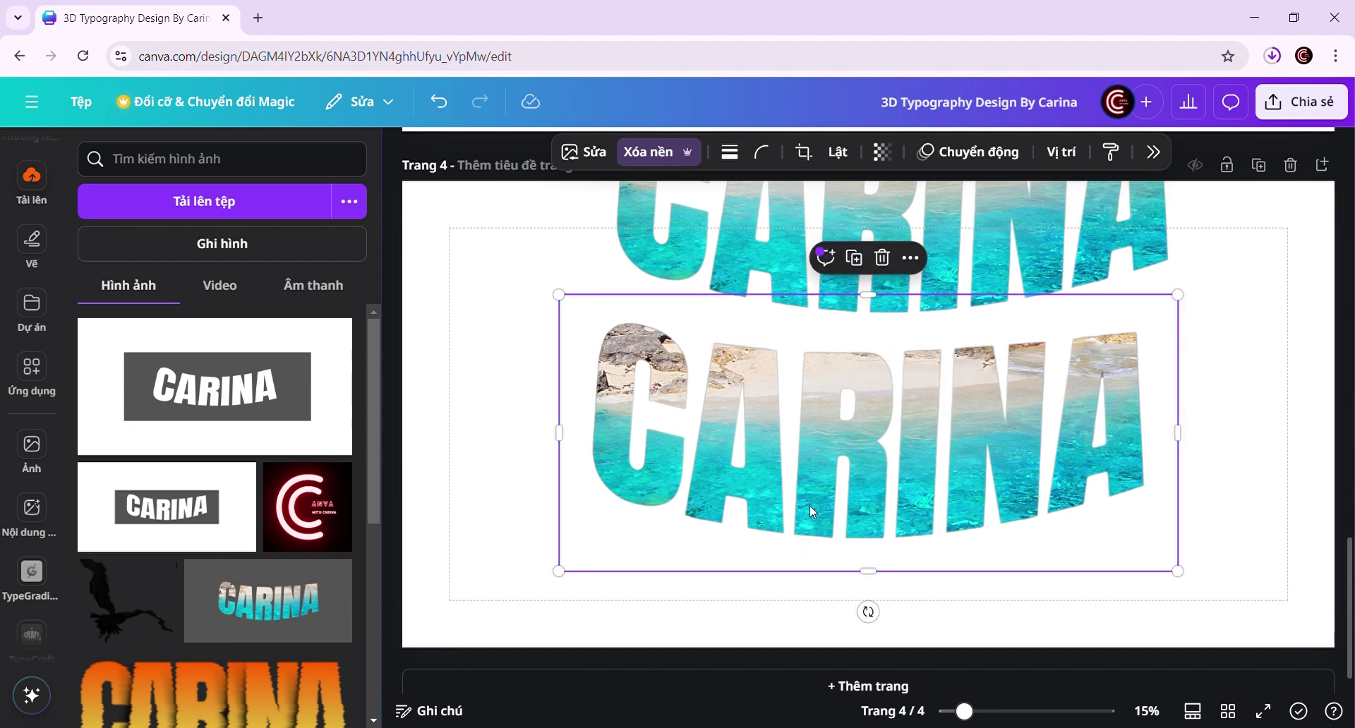
- Adjust the lower CARINA to brightness −32, tint 23, contrast 46 and highlights −21
click(575, 152)
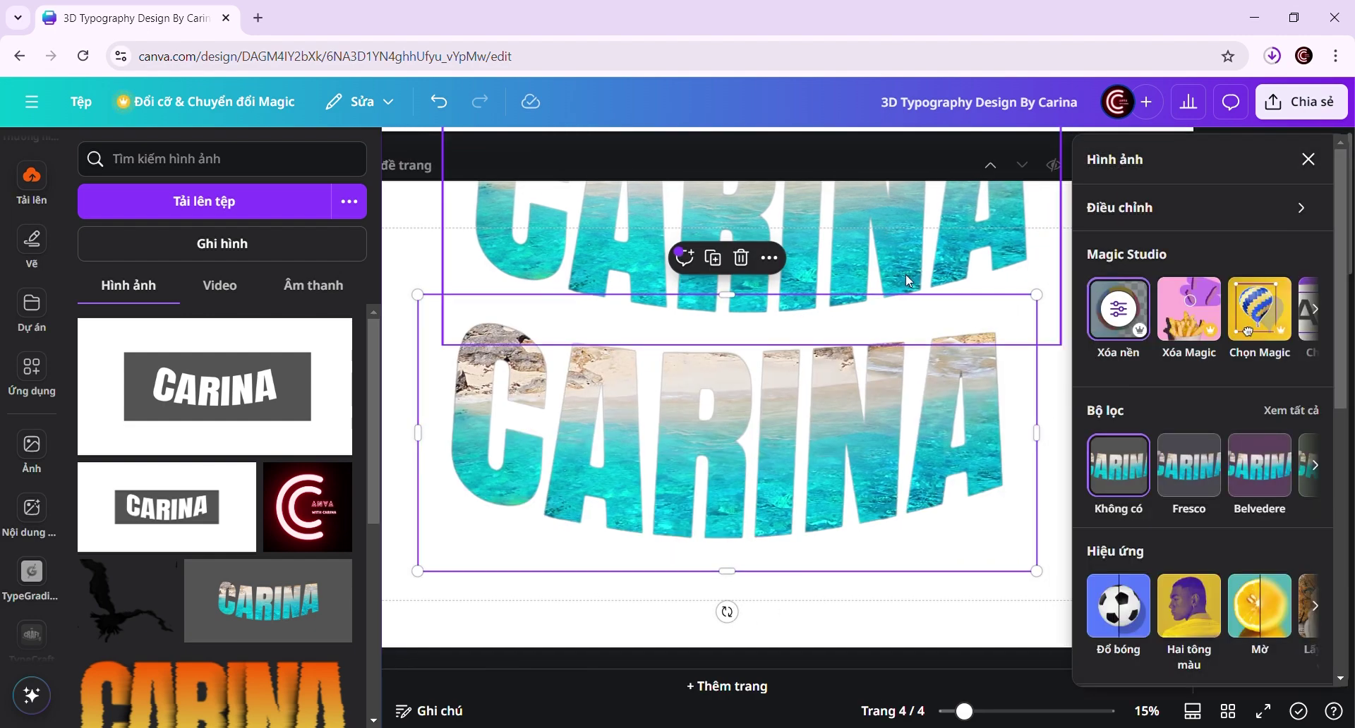
click(1204, 208)
click(404, 149)
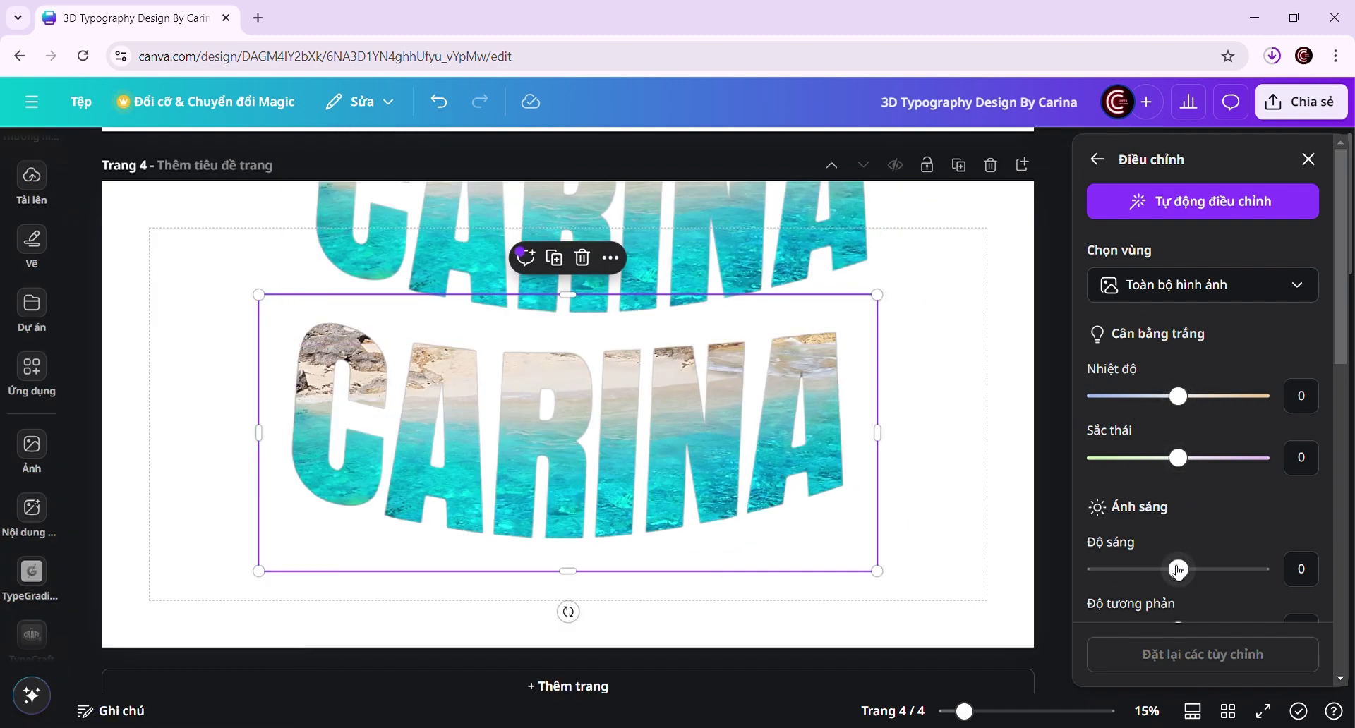
mouse_move(1177, 570)
mouse_down()
mouse_move(1140, 566)
mouse_move(1157, 574)
mouse_up()
drag(1178, 458, 1215, 459)
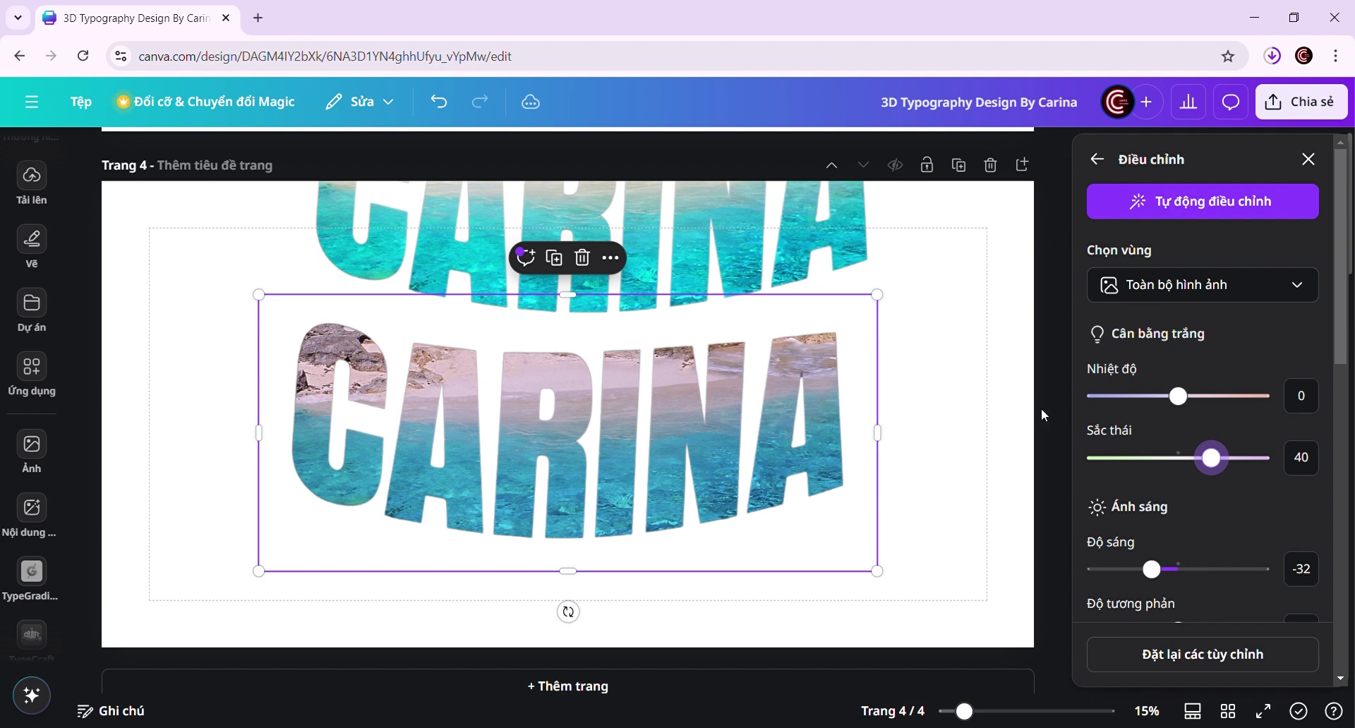
drag(1211, 458, 1203, 460)
scroll(1198, 591, down, 2)
drag(1178, 515, 1223, 528)
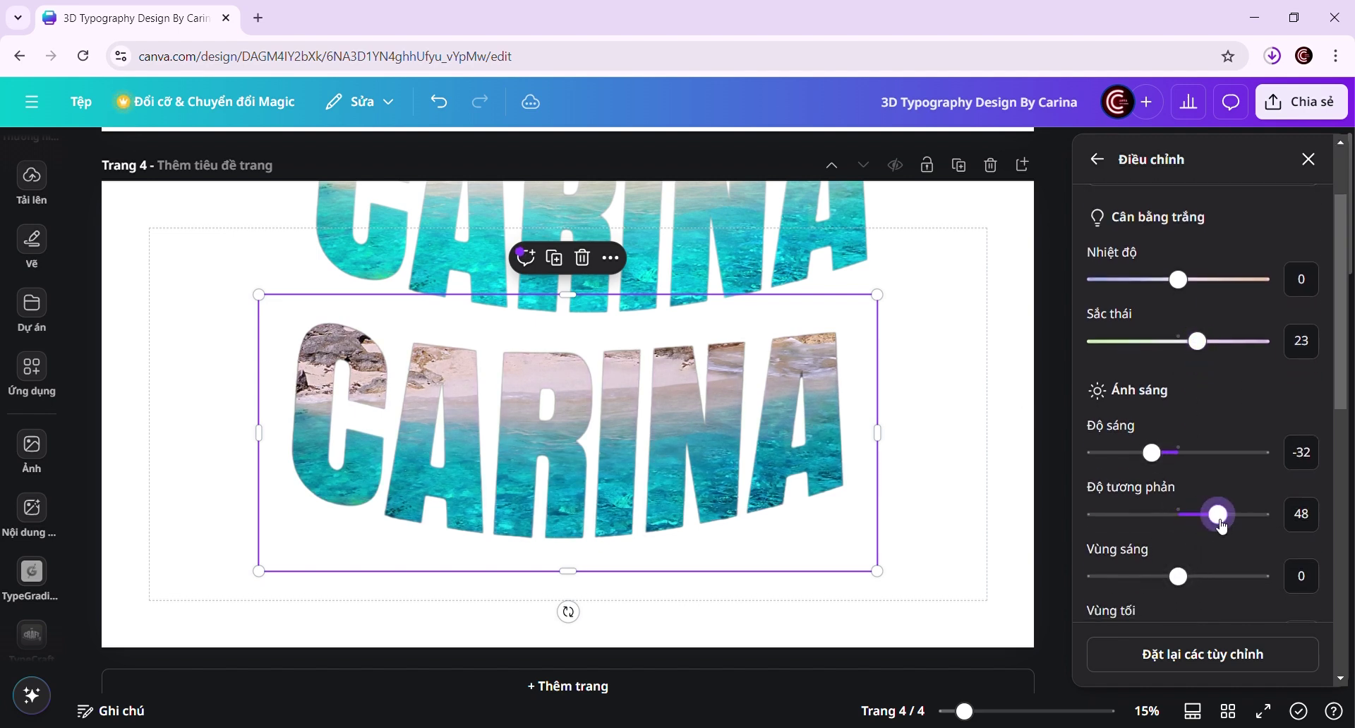
drag(1198, 576, 1166, 576)
click(970, 473)
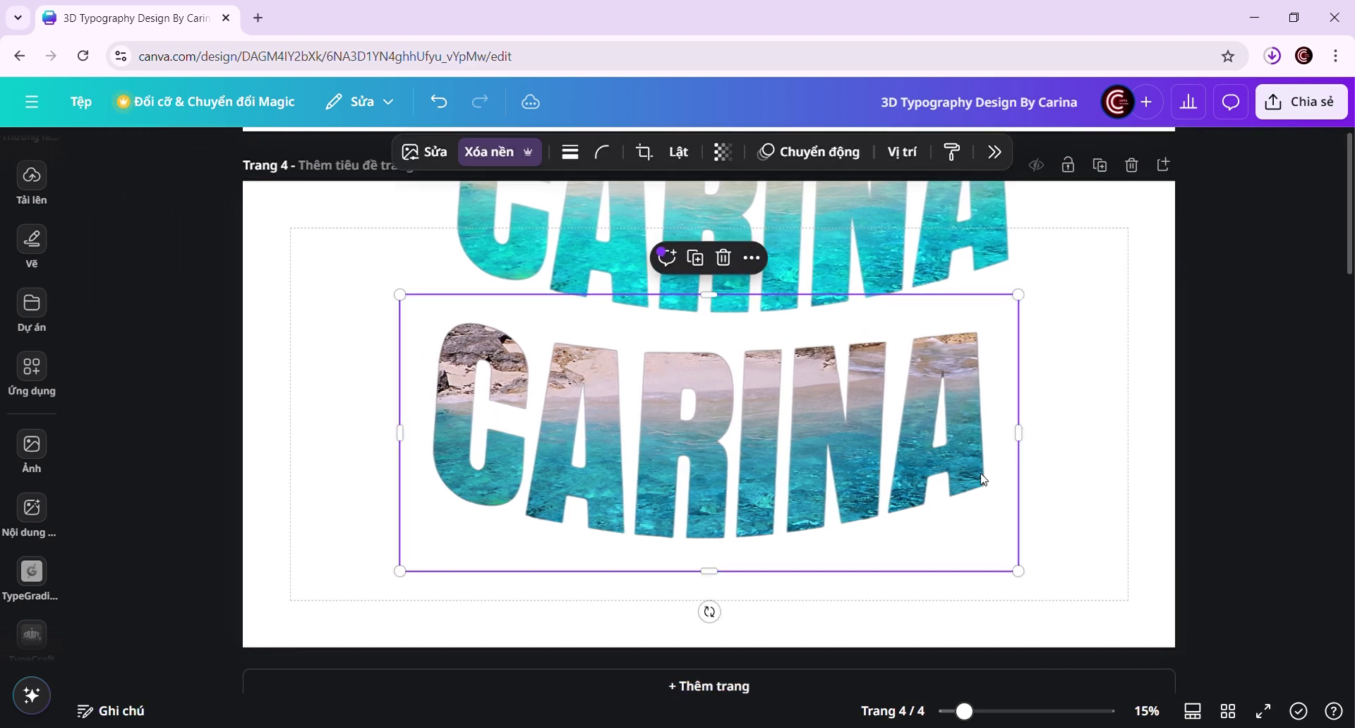
scroll(1096, 432, up, 1)
scroll(1100, 433, down, 1)
click(1102, 433)
- Nudge the lower CARINA lettering slightly up and left to offset it from the layer beneath
click(803, 443)
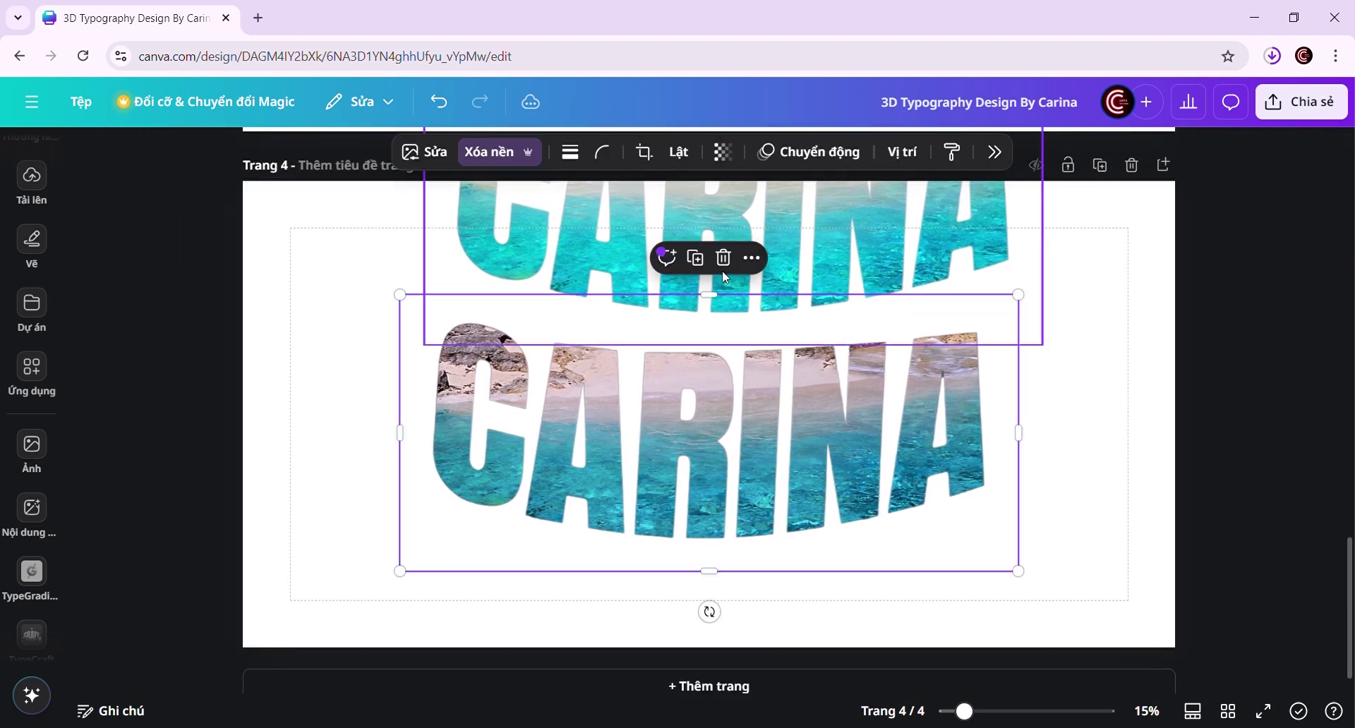
click(1090, 474)
click(836, 475)
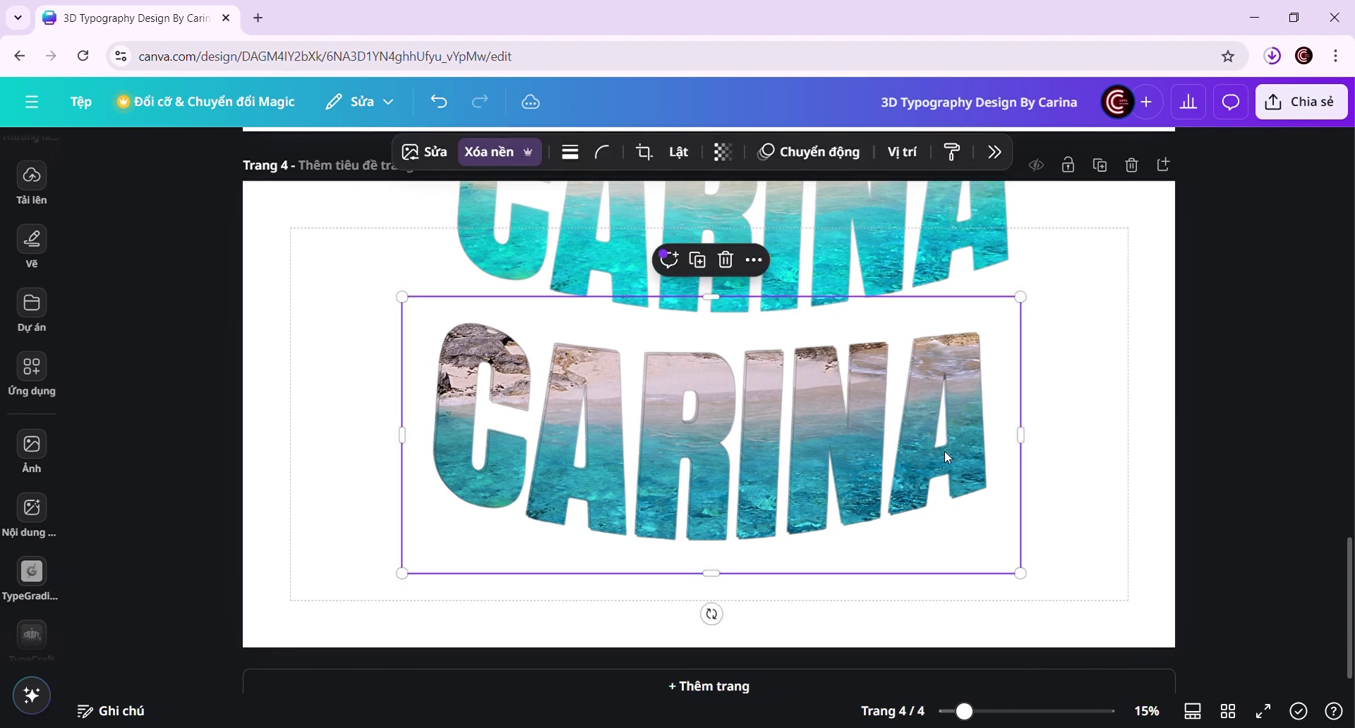
key(Up)
key(Up)
key(Up)
key(Up)
key(Up)
key(Up)
key(Left)
key(Left)
key(Left)
key(Left)
key(Left)
key(Left)
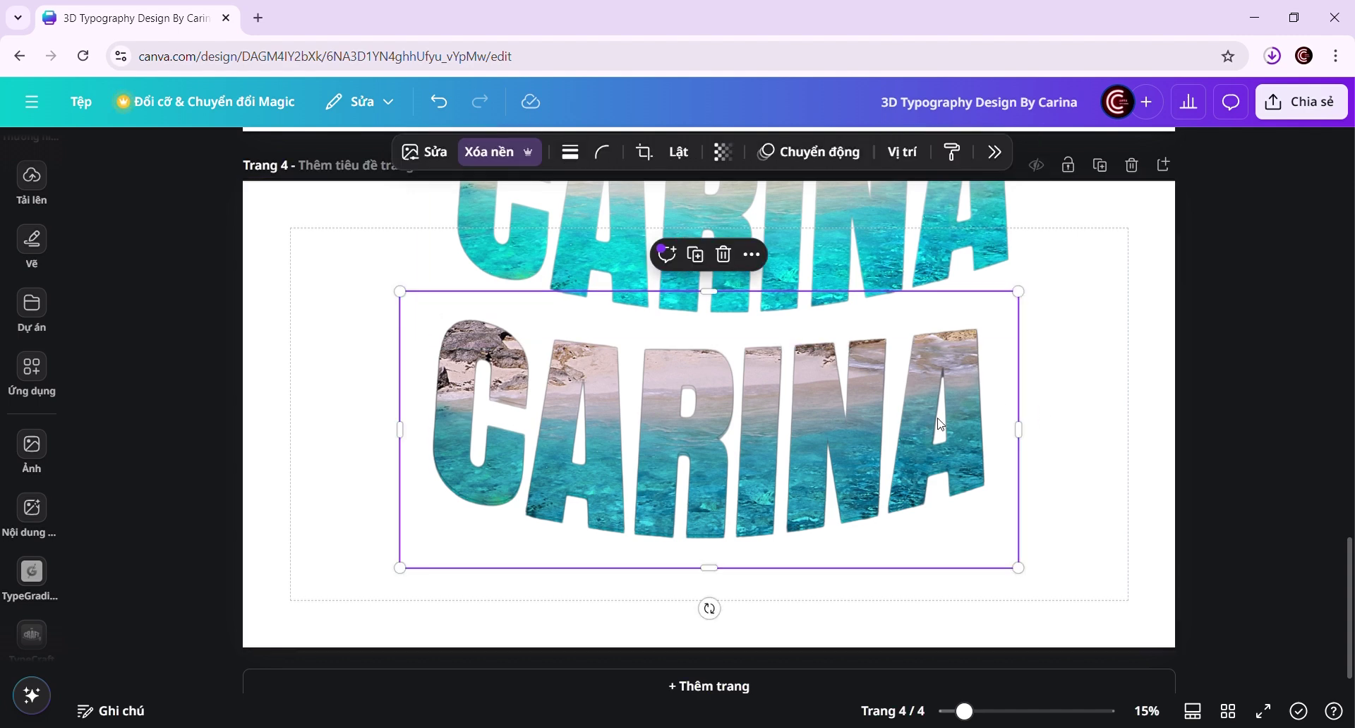
drag(939, 423, 1003, 419)
key(ctrl+z)
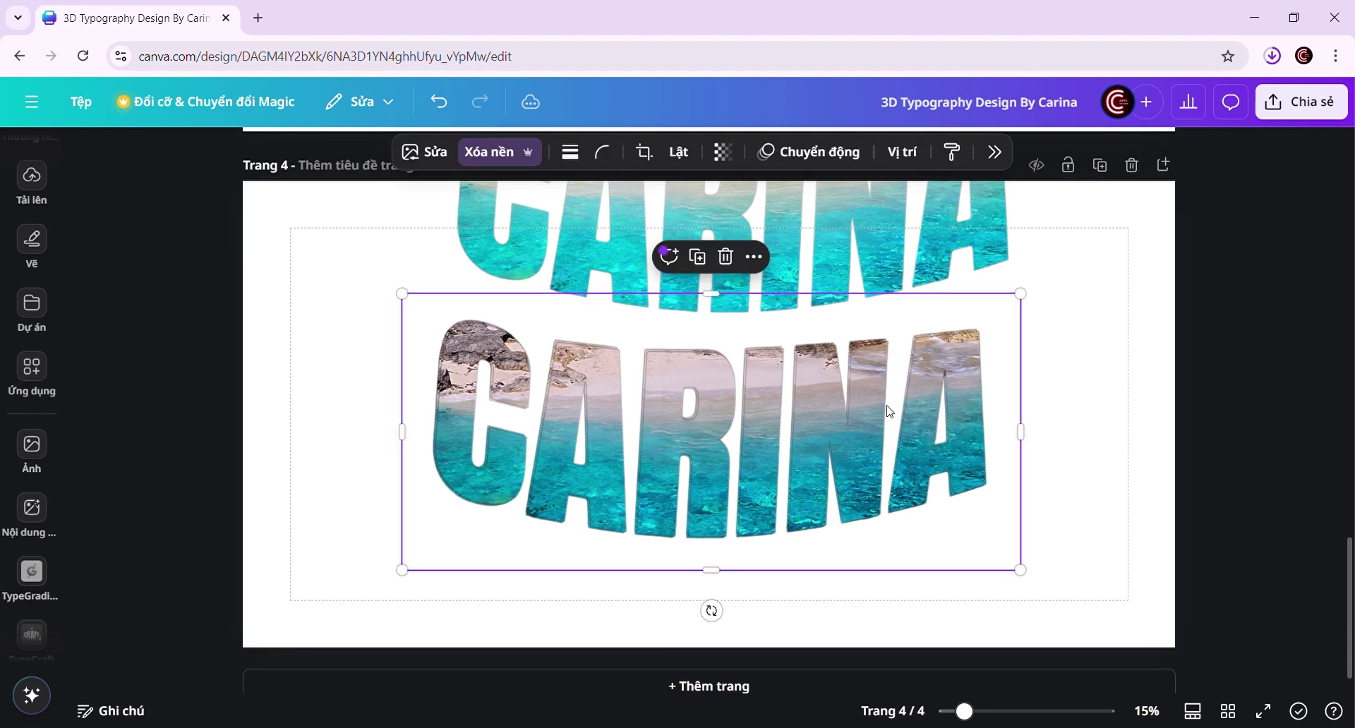
drag(944, 472, 942, 468)
key(Down)
key(Down)
key(Down)
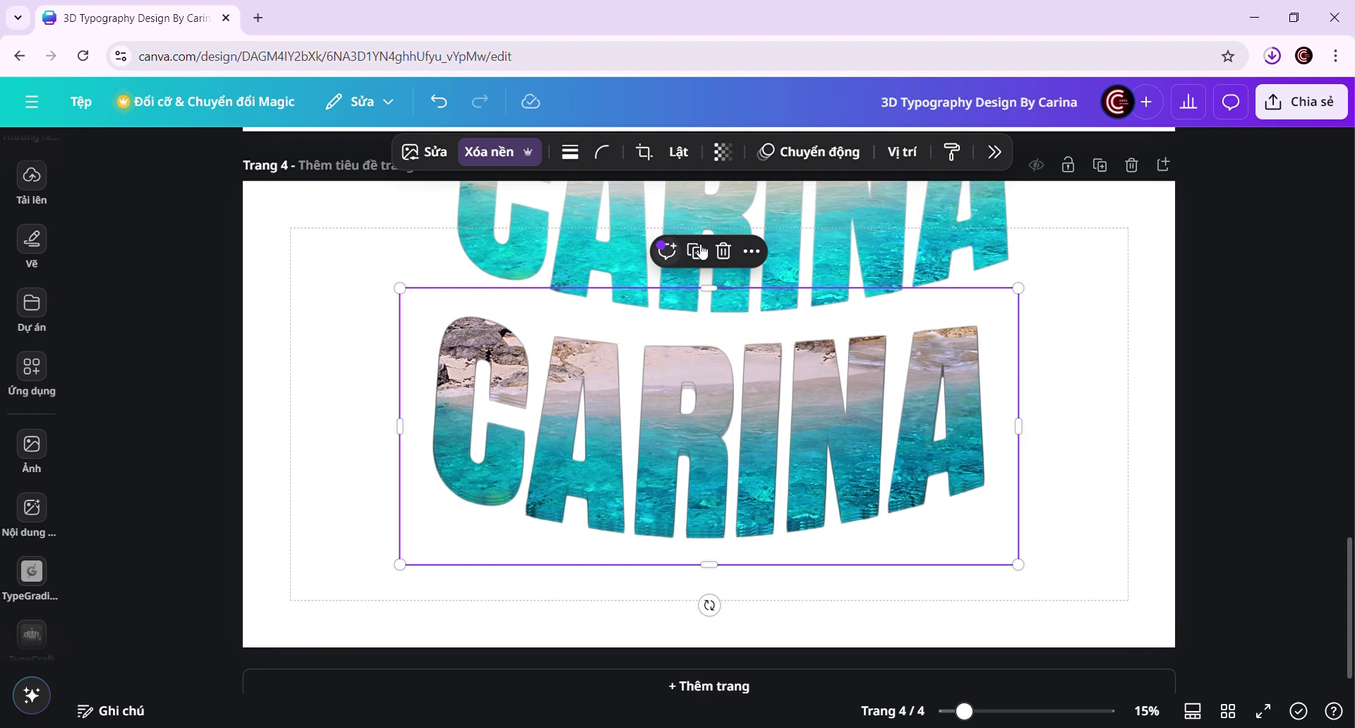
- Duplicate the CARINA lettering twice more, offsetting each copy a few pixels up or down
click(696, 252)
drag(977, 436, 976, 432)
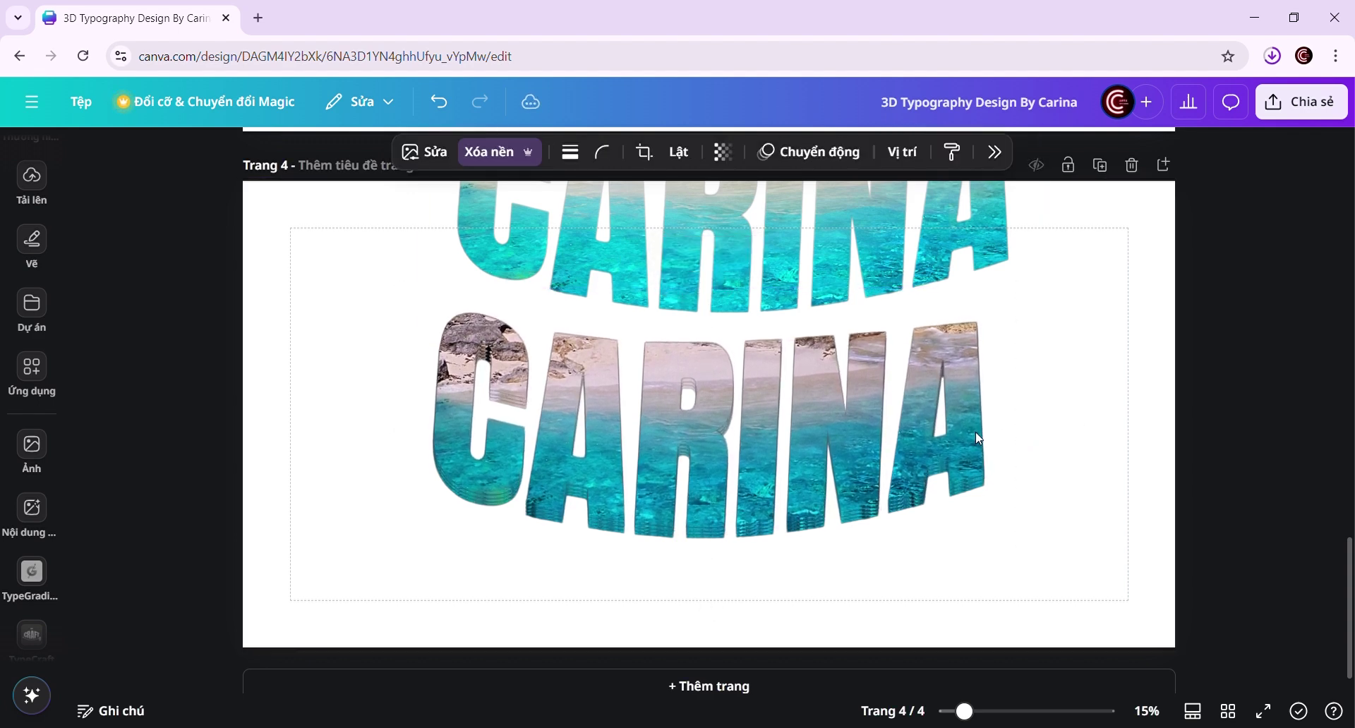
click(900, 414)
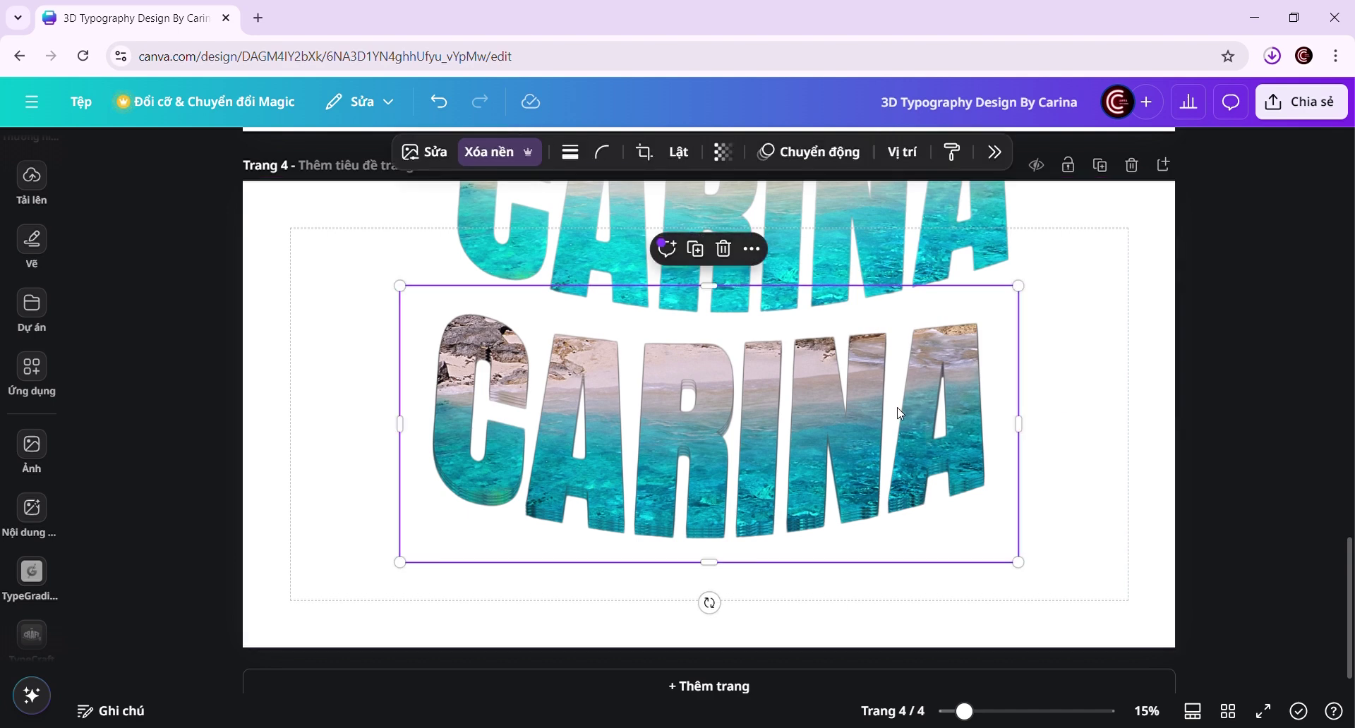
click(697, 254)
click(1041, 431)
drag(941, 433, 939, 429)
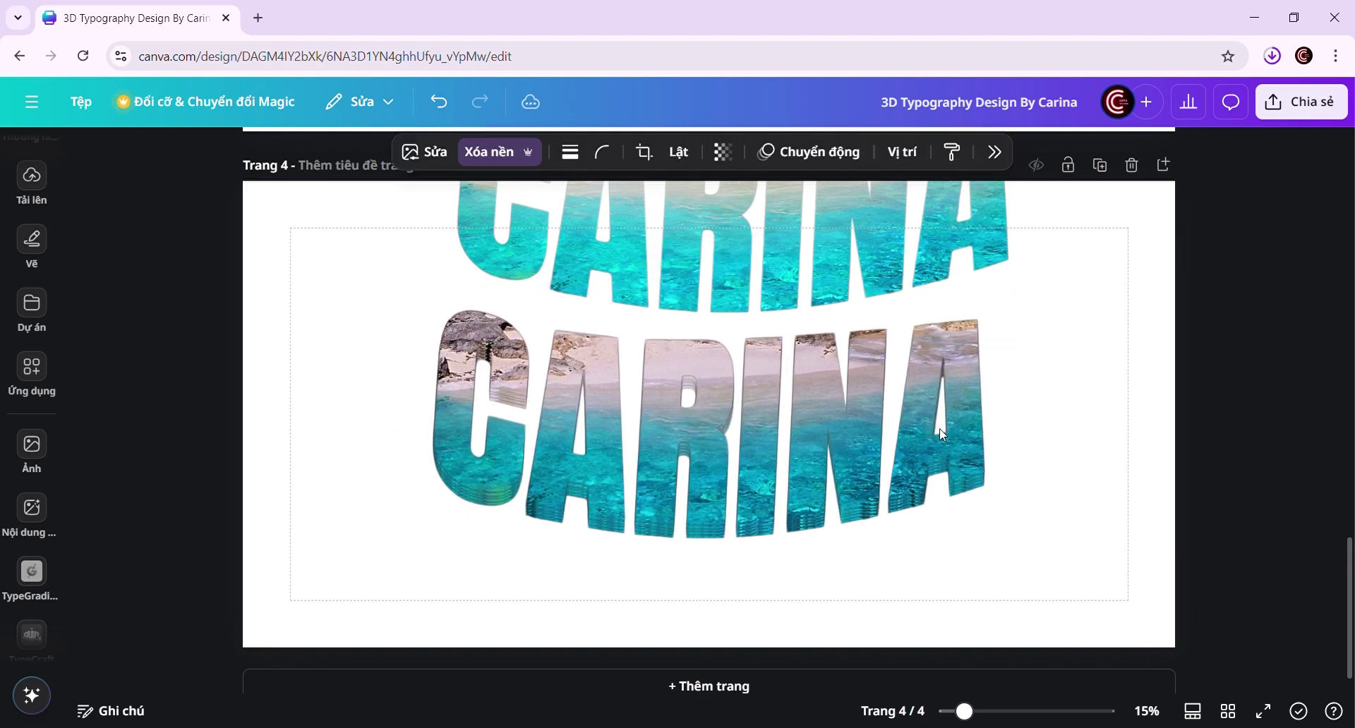
key(Down)
key(Down)
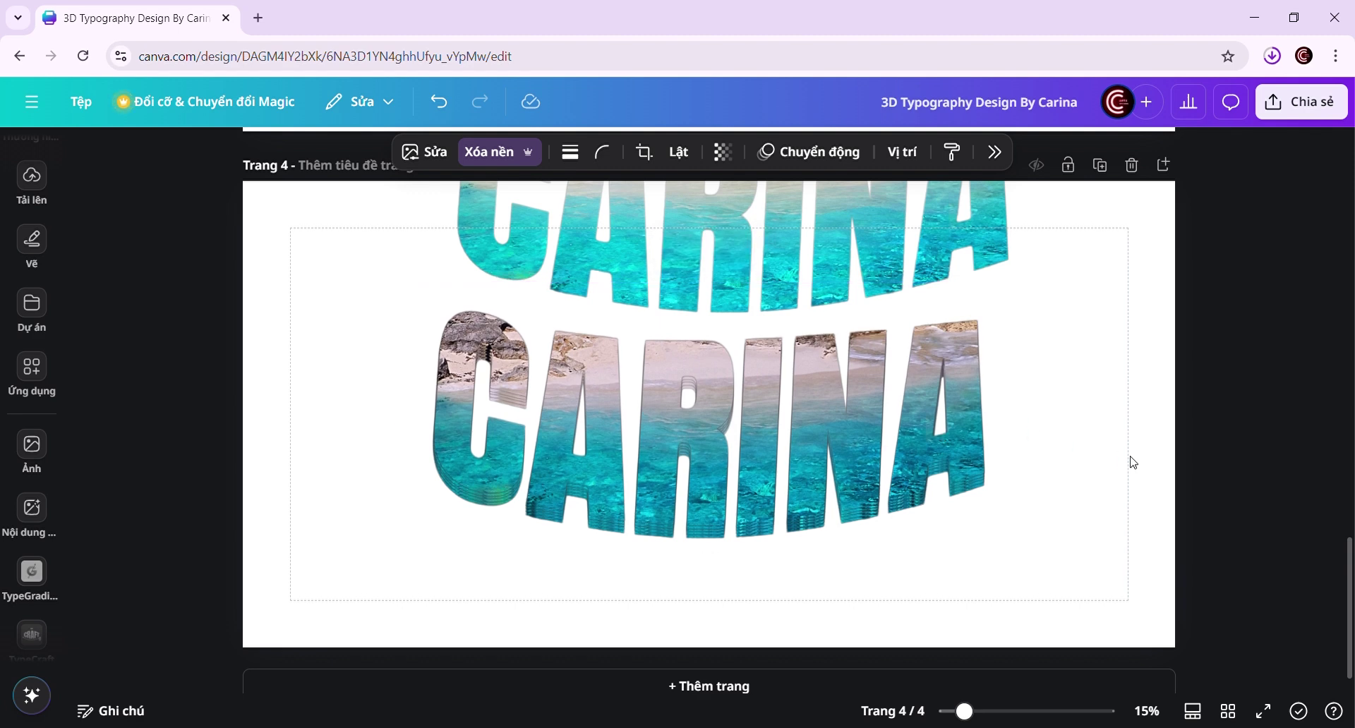
click(1049, 346)
scroll(953, 322, down, 1)
- Bring the upper CARINA copy to the front in Layers and move it onto the stack
click(922, 297)
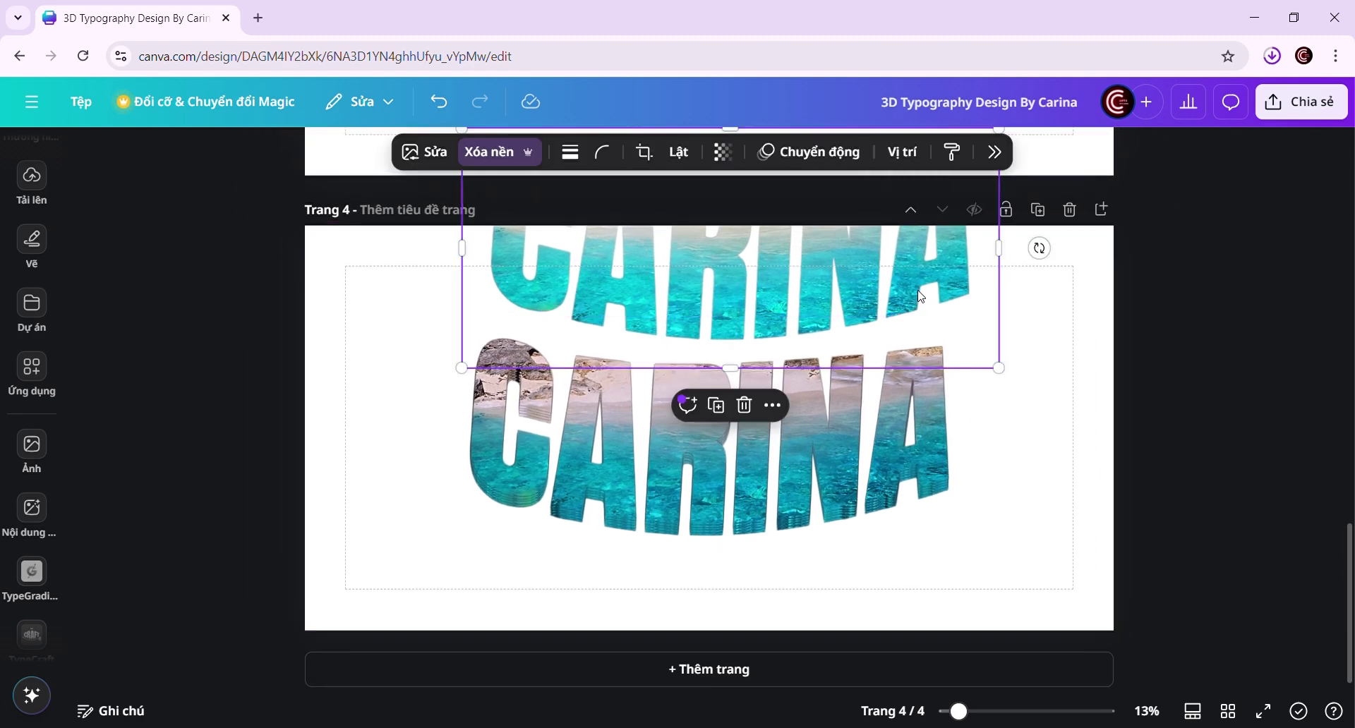
drag(922, 289, 930, 307)
click(897, 150)
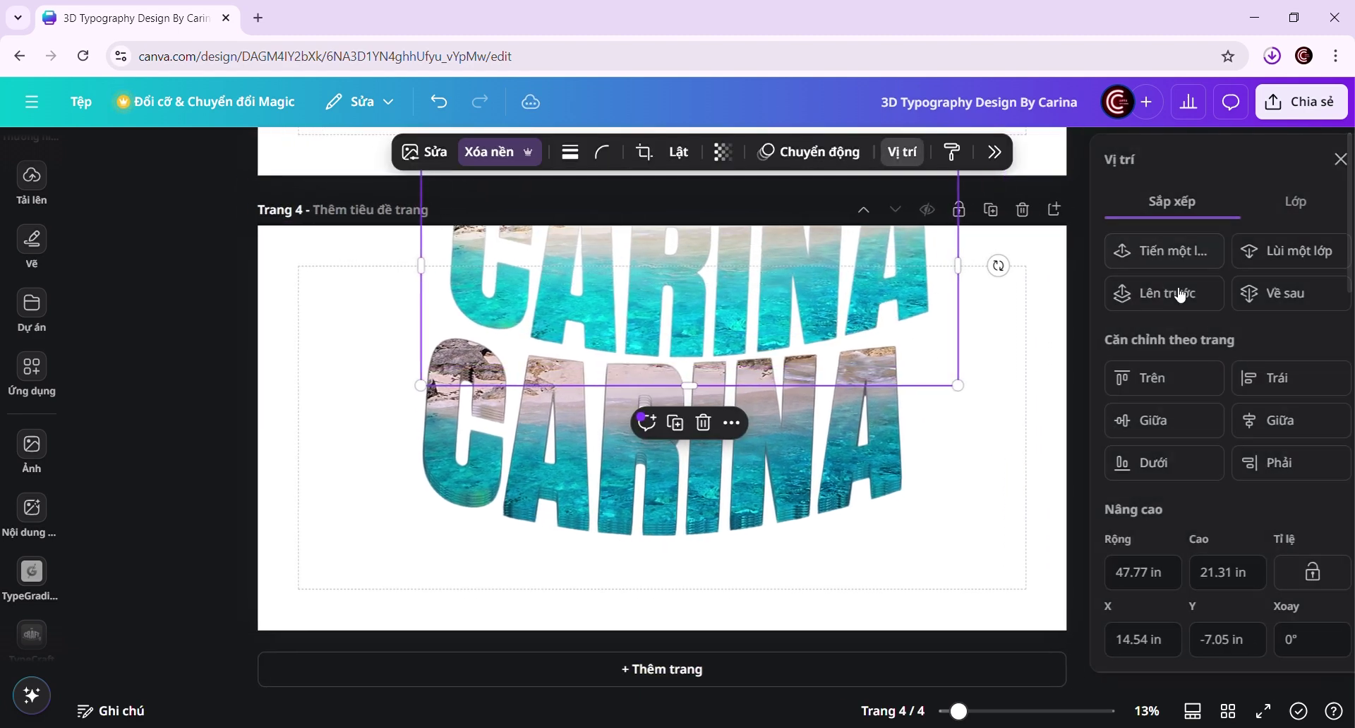
click(1263, 204)
drag(1233, 556, 1210, 311)
drag(785, 419, 708, 456)
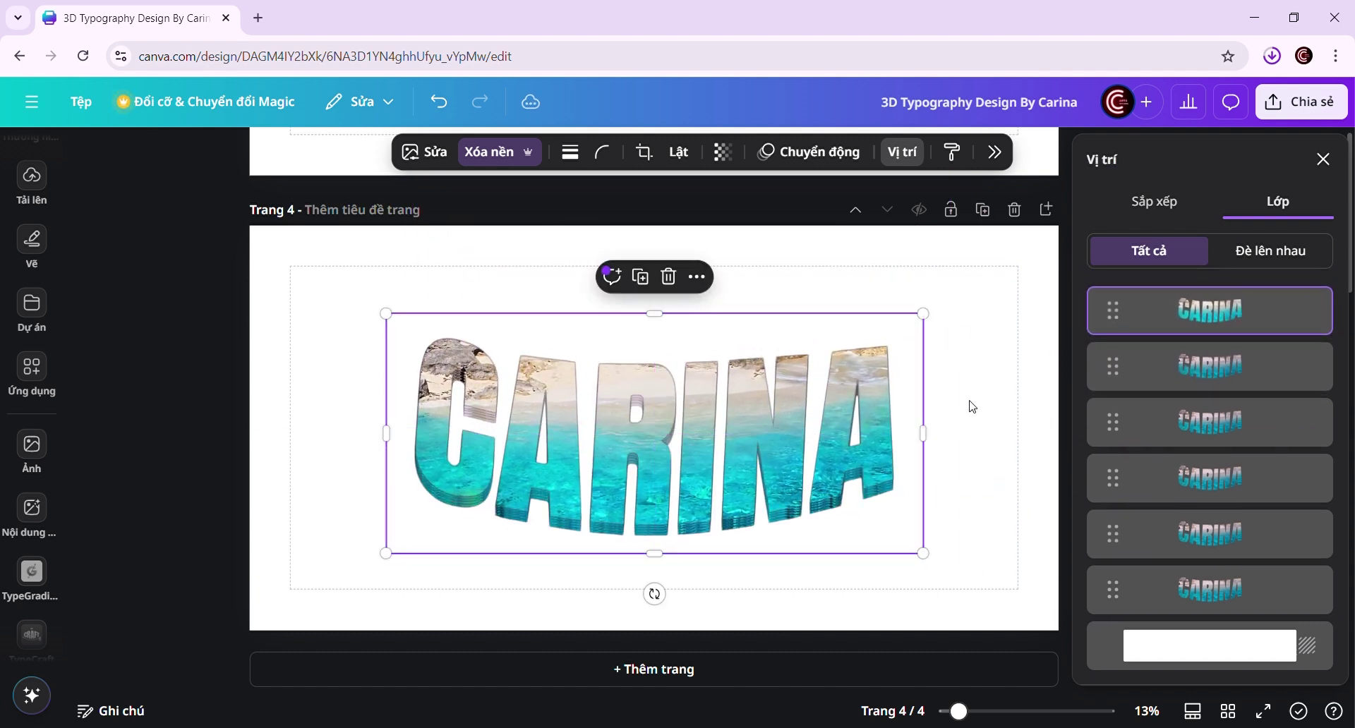
- Marquee-select all CARINA layers, group them, and settle the group near the page centre
click(995, 404)
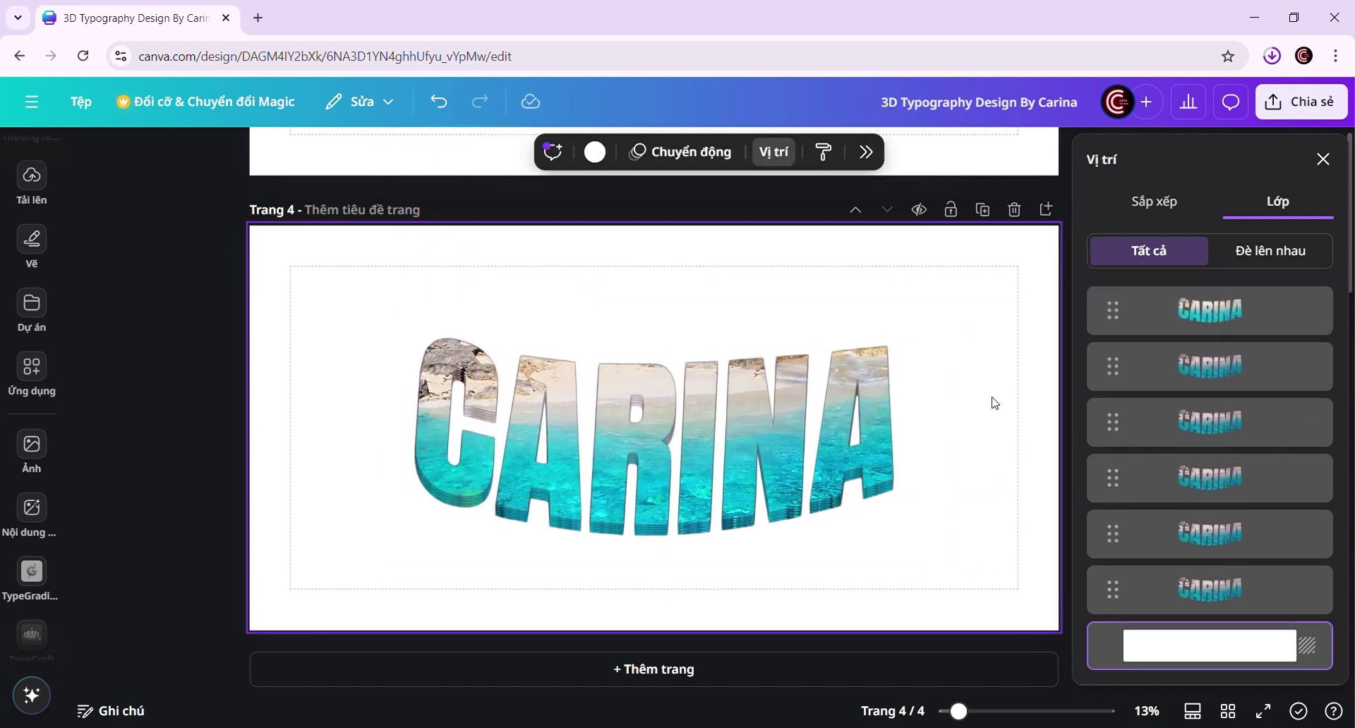
click(1328, 163)
drag(1092, 396, 713, 403)
click(674, 284)
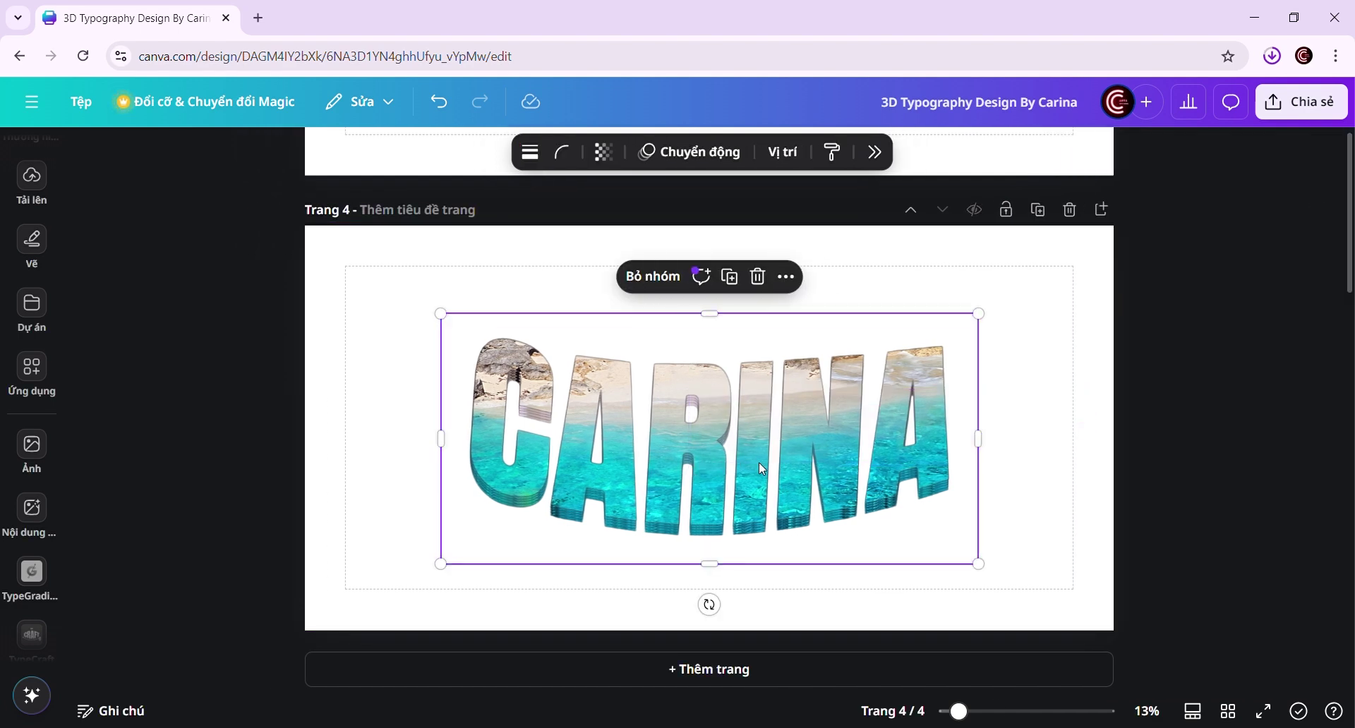
mouse_move(762, 466)
mouse_down()
mouse_move(775, 471)
mouse_move(763, 468)
mouse_up()
click(1016, 416)
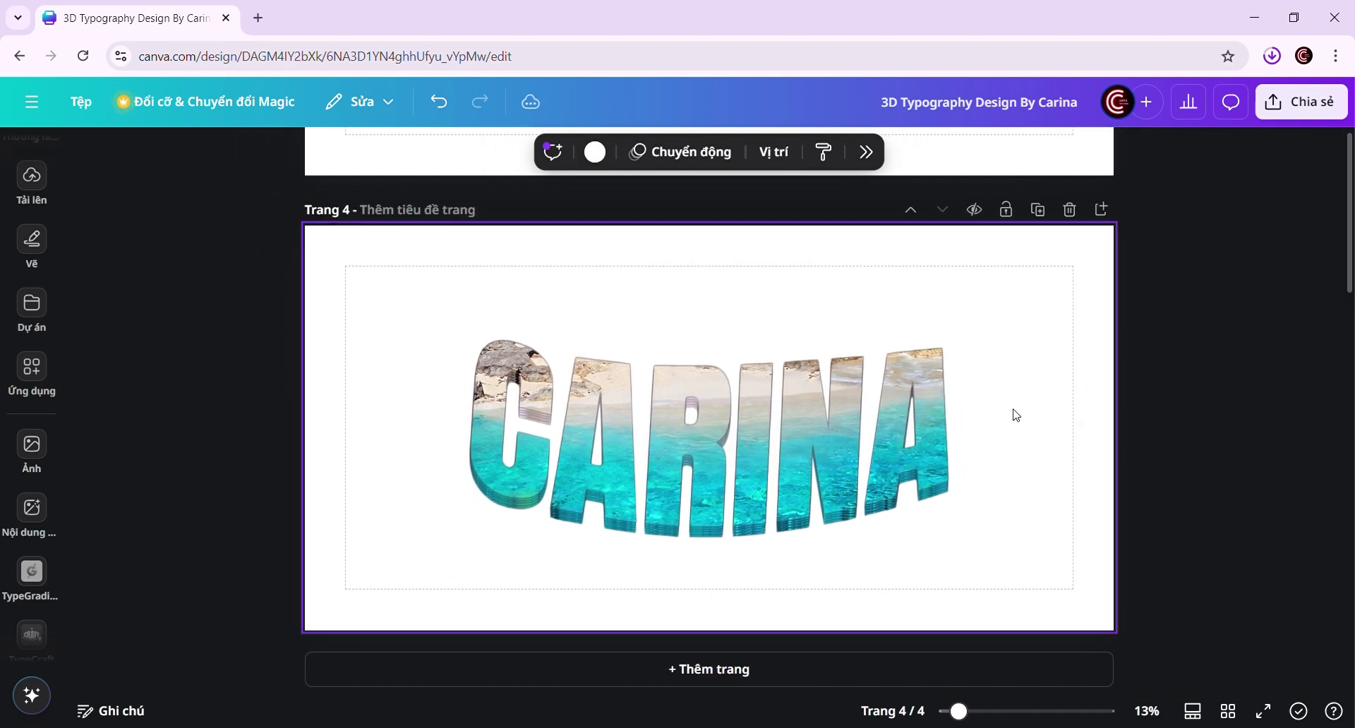
- Add the palm tree image from Recently used elements to the page
scroll(21, 233, up, 3)
click(32, 226)
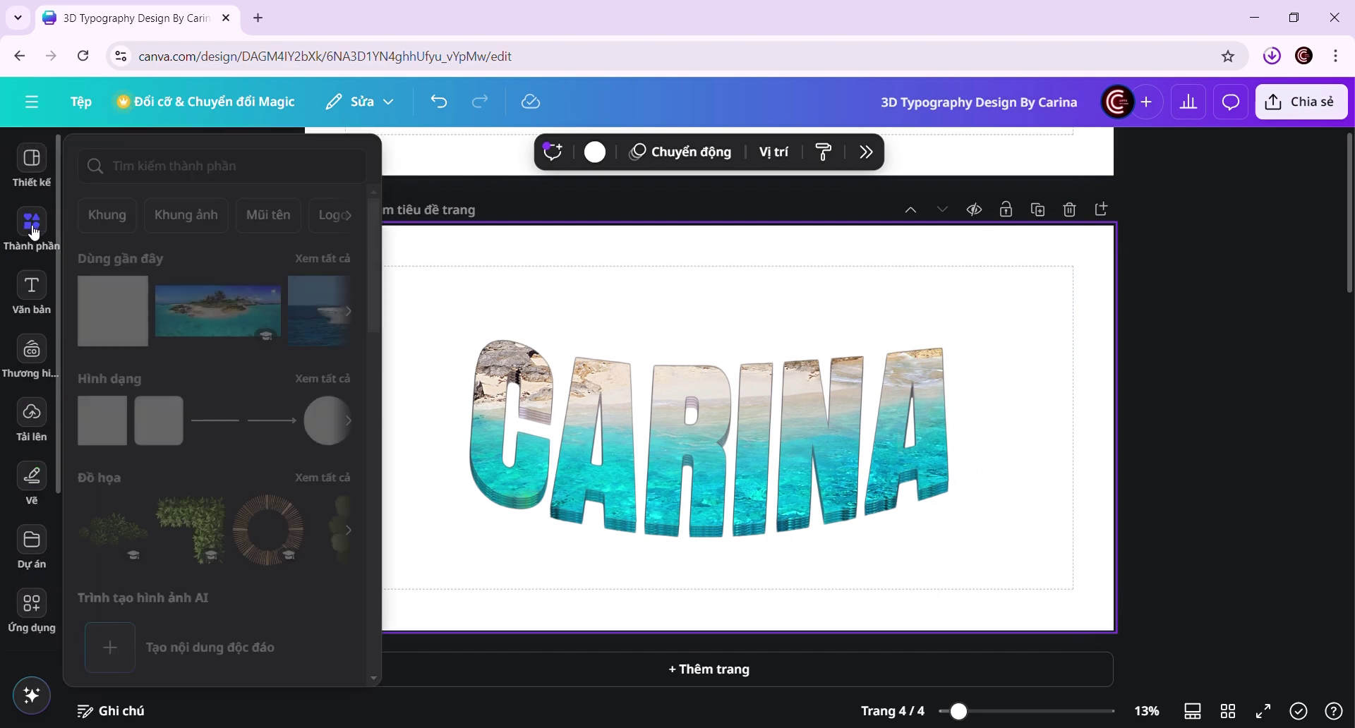
click(173, 160)
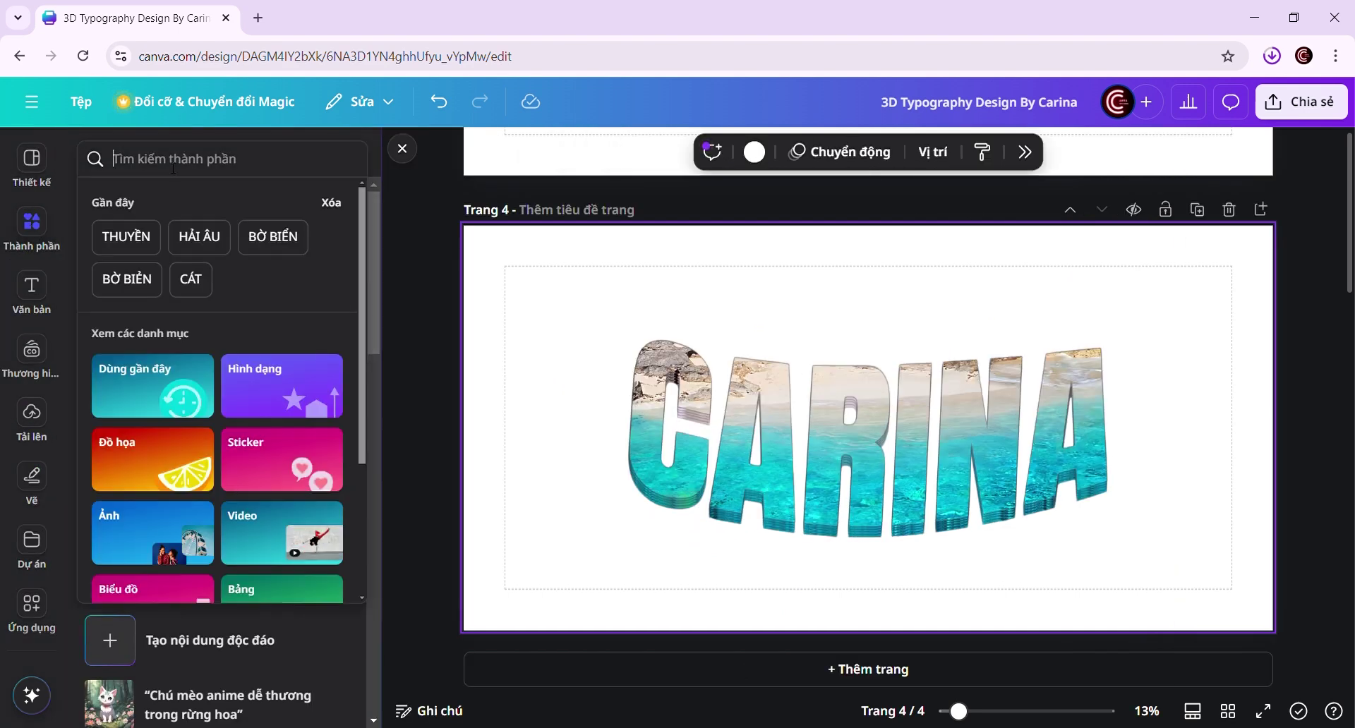
click(213, 166)
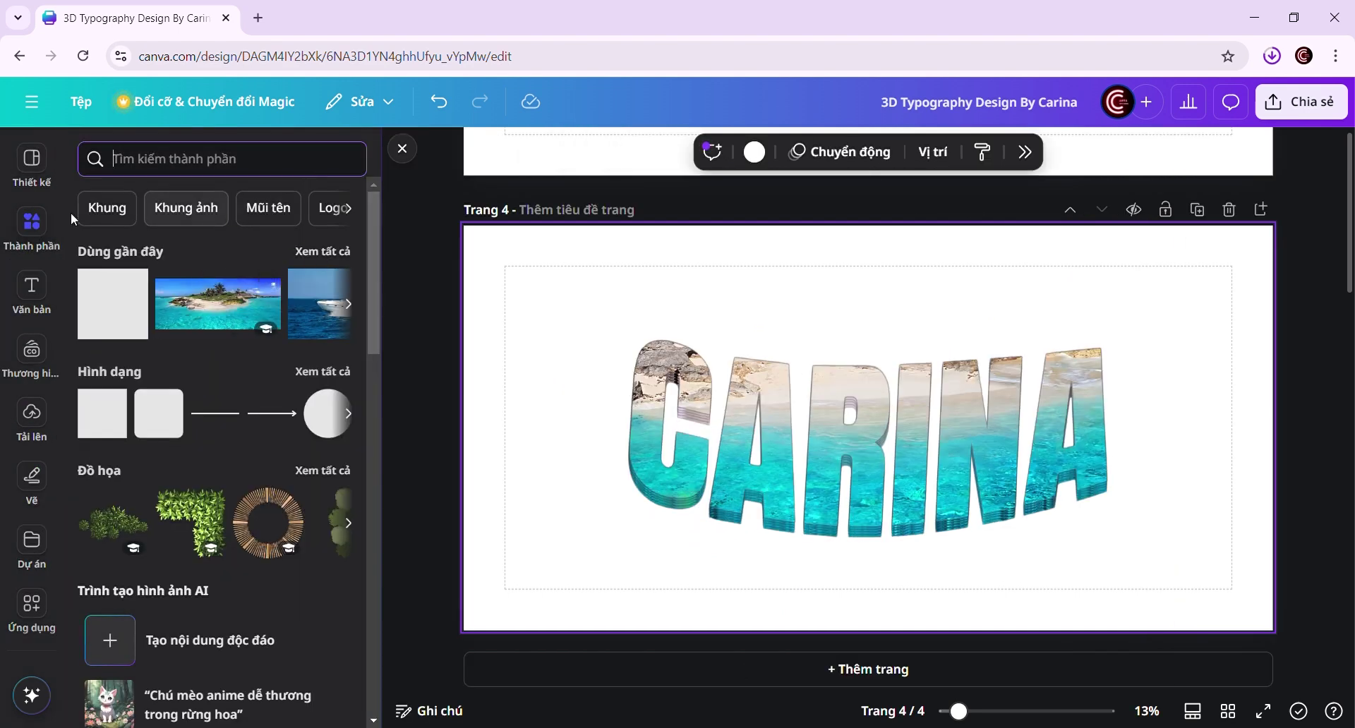
click(326, 252)
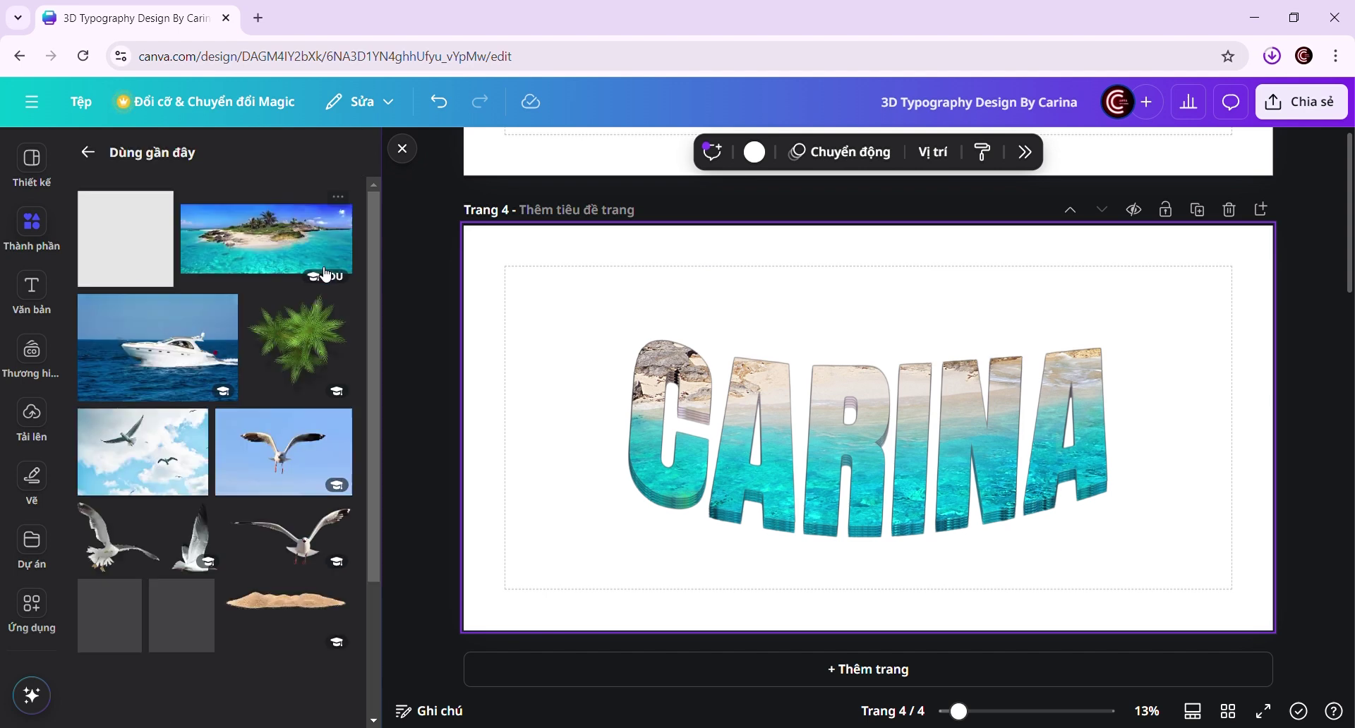
click(339, 308)
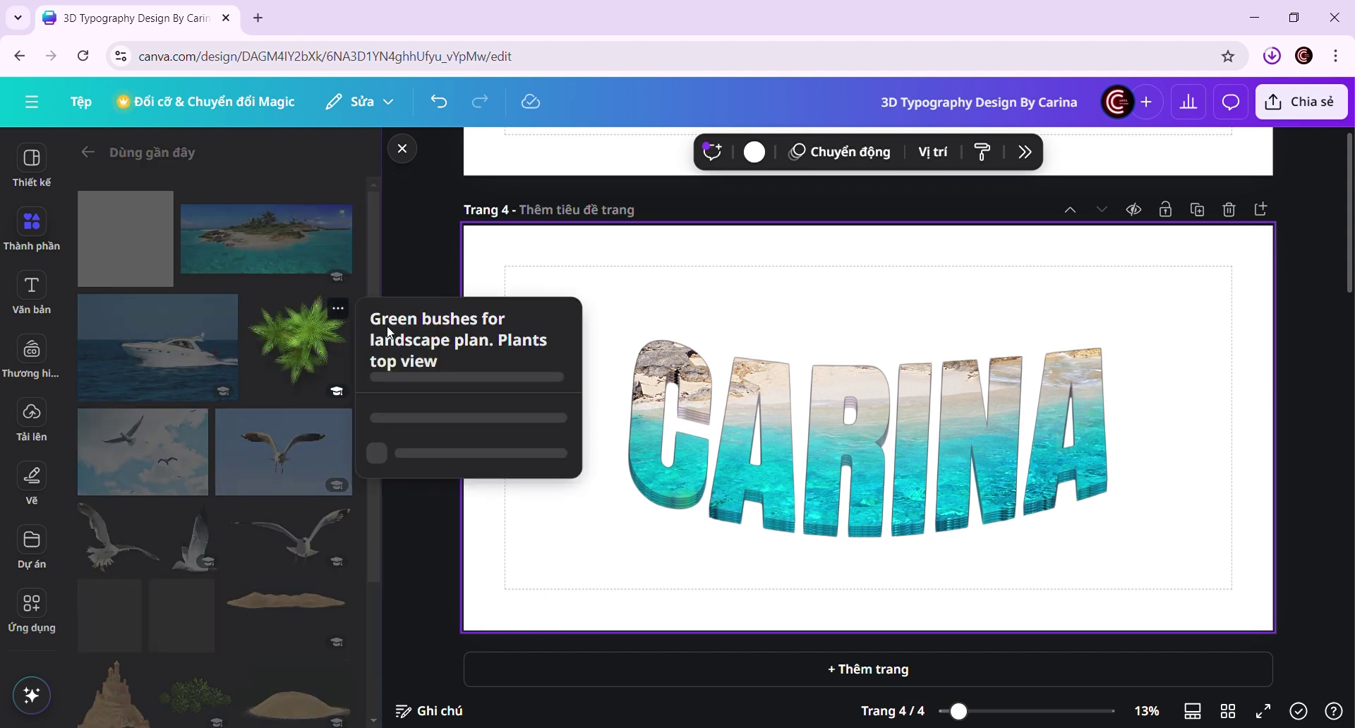
click(286, 297)
click(295, 346)
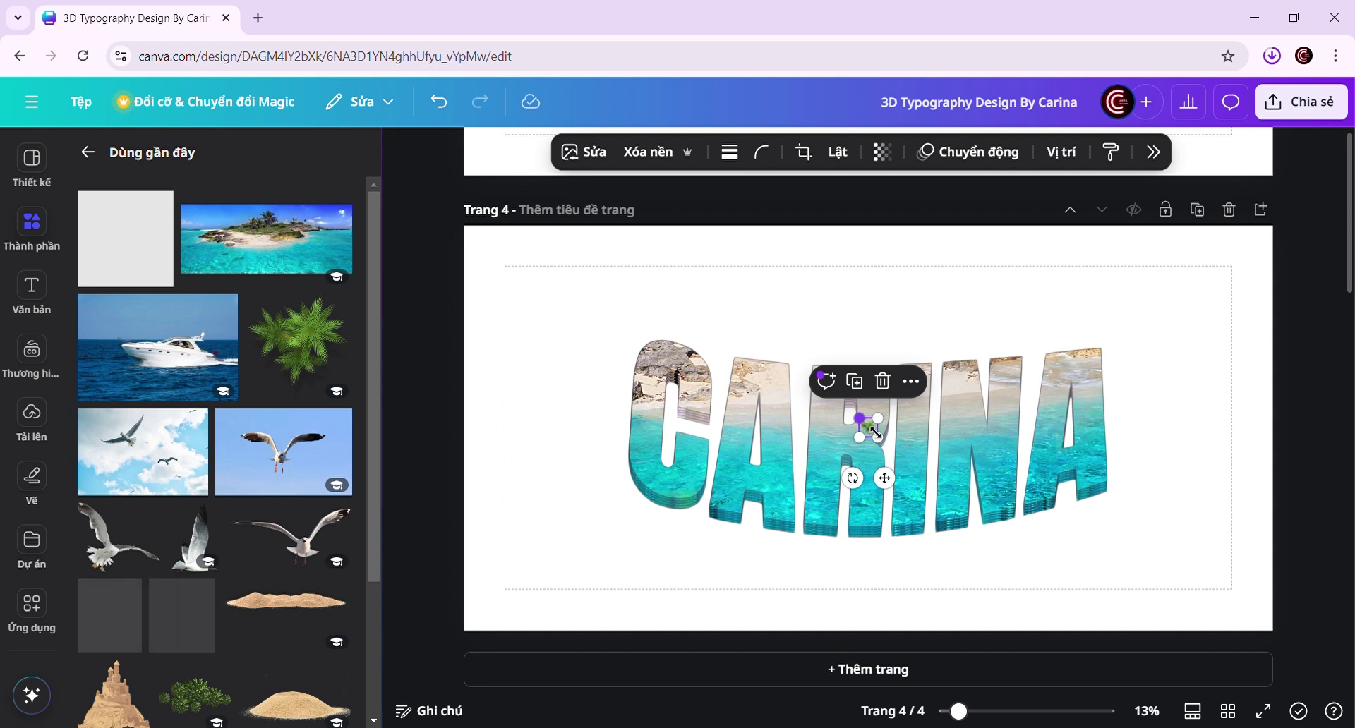
- Size the palm on top of the C and place further palm copies along the letter tops
drag(875, 433, 681, 423)
mouse_move(668, 364)
mouse_down()
mouse_move(679, 361)
mouse_move(661, 362)
mouse_up()
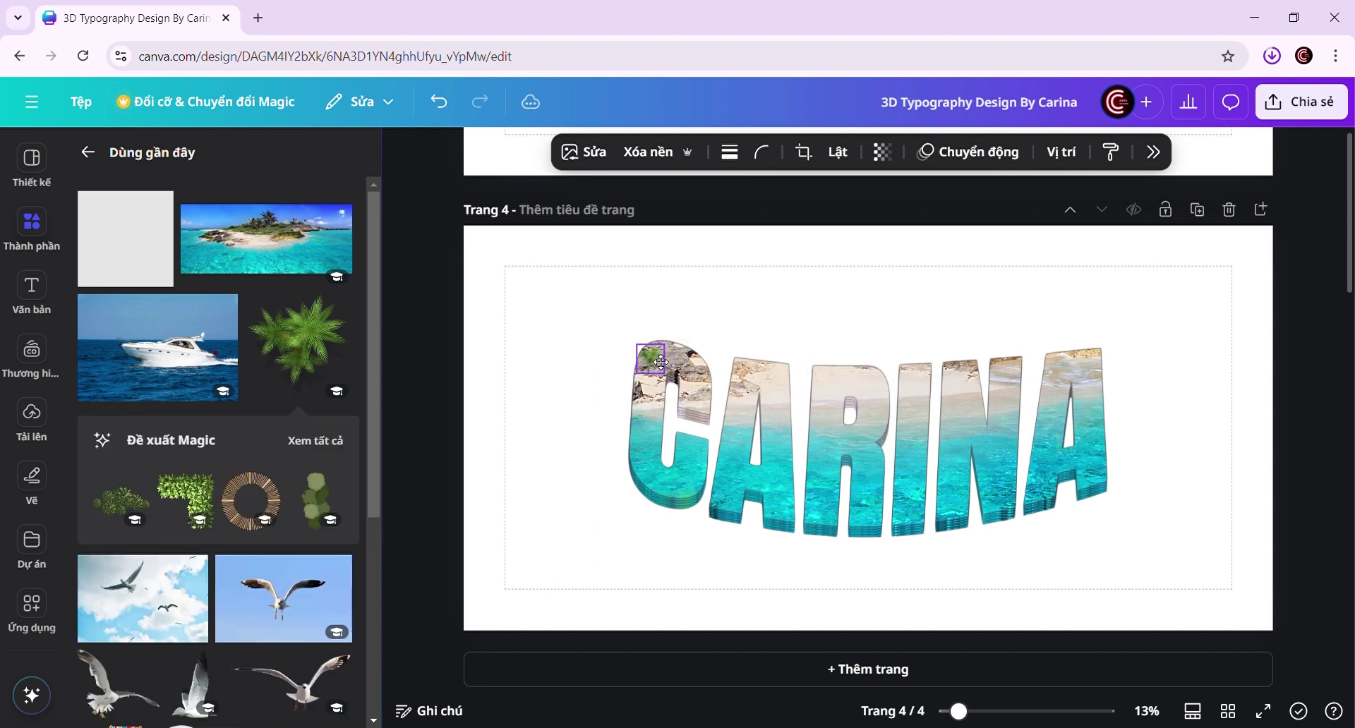
click(732, 327)
click(650, 364)
drag(695, 369, 694, 363)
scroll(694, 374, up, 3)
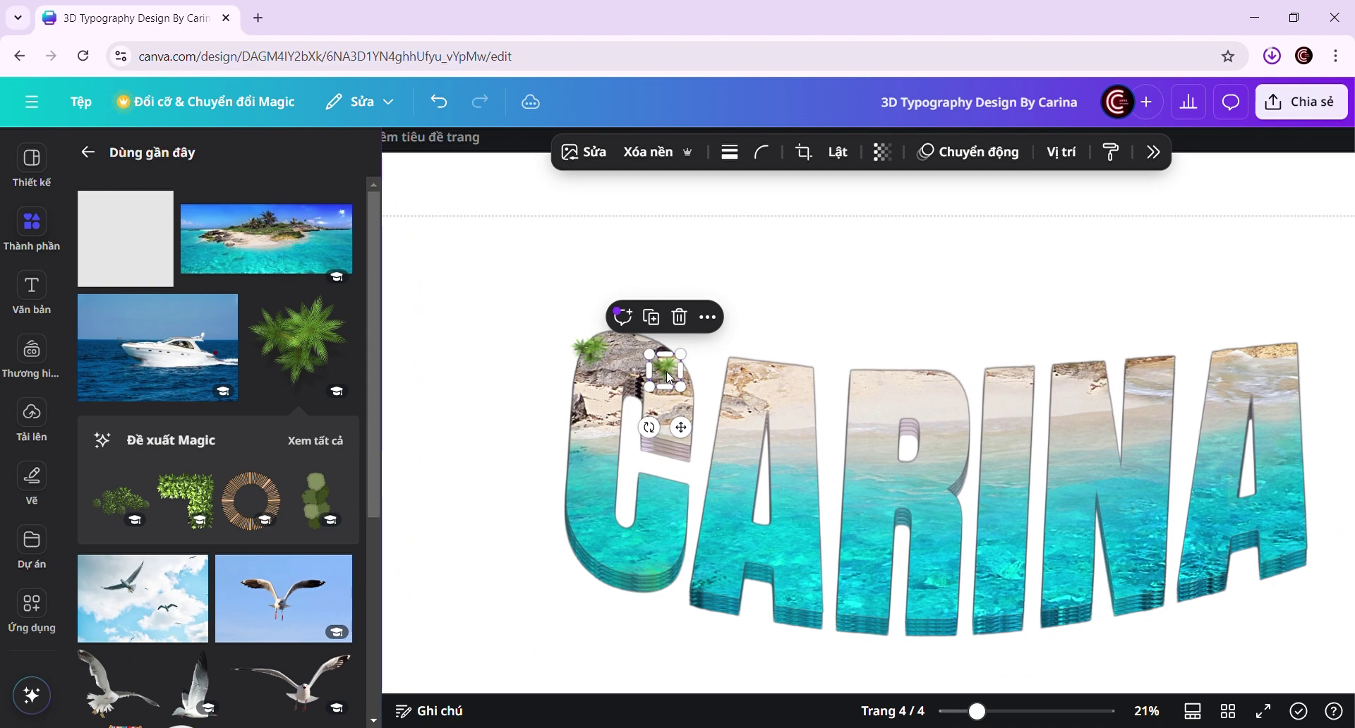
drag(670, 378, 787, 360)
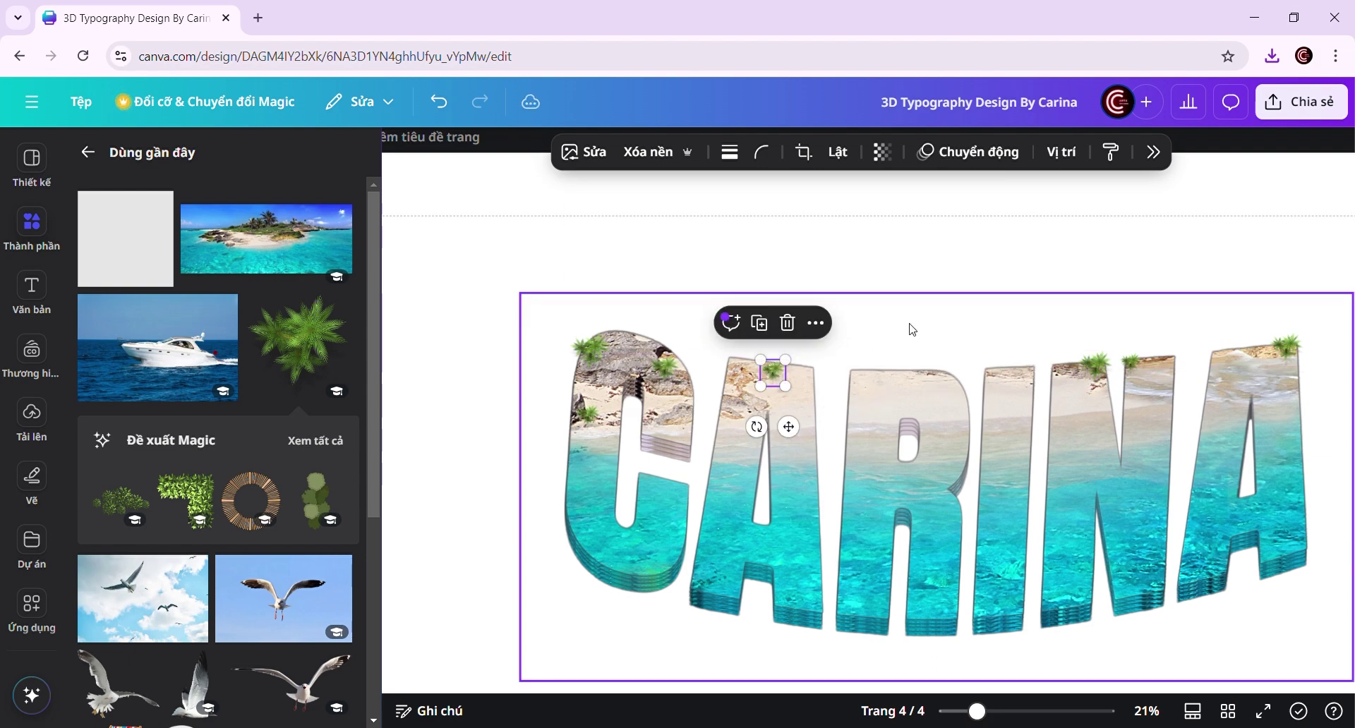
click(923, 266)
scroll(790, 406, down, 1)
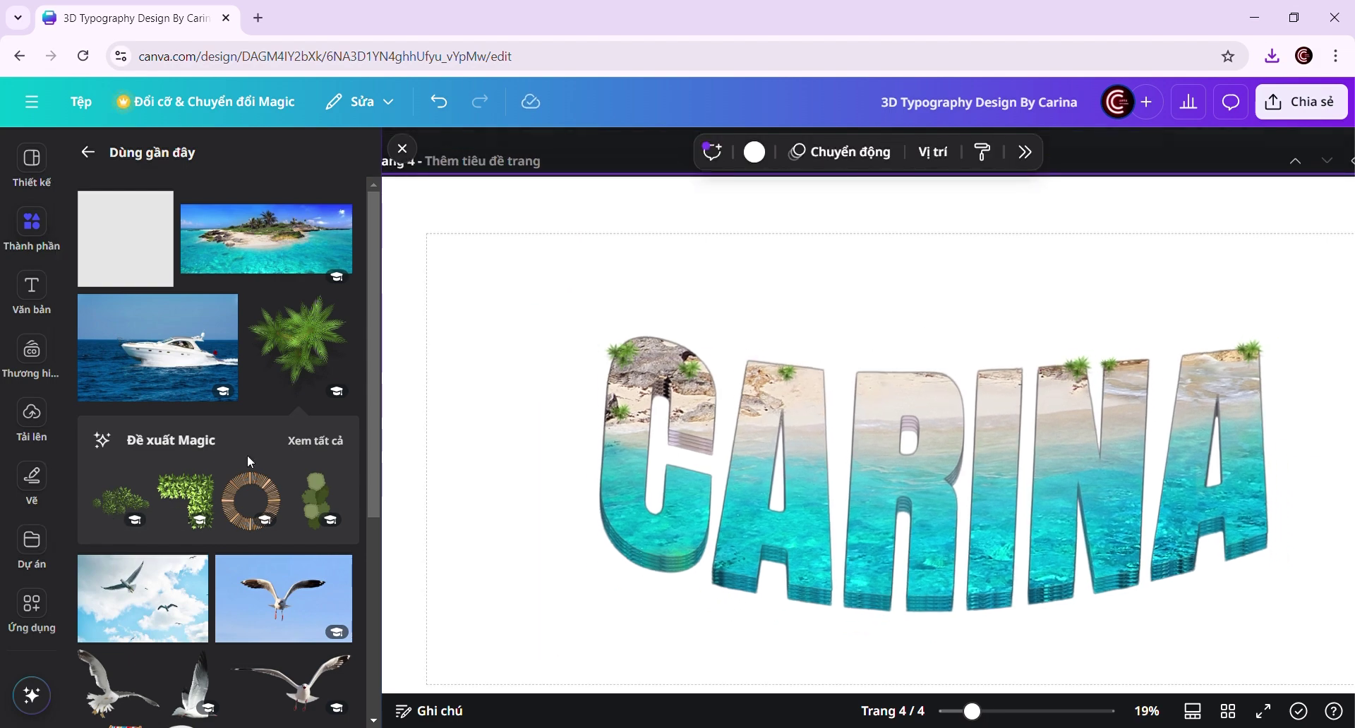
- Add the starfish, shrink it and place it on the R
scroll(247, 455, down, 5)
scroll(261, 470, down, 3)
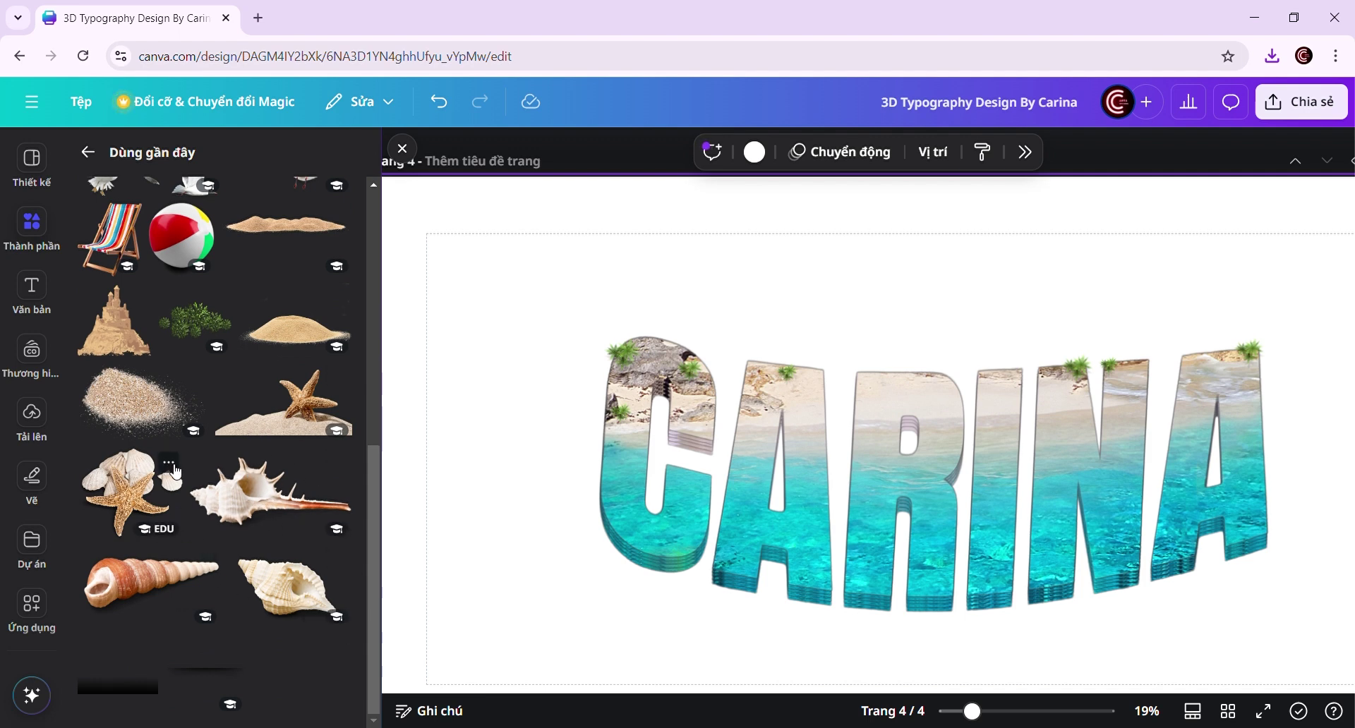
click(169, 462)
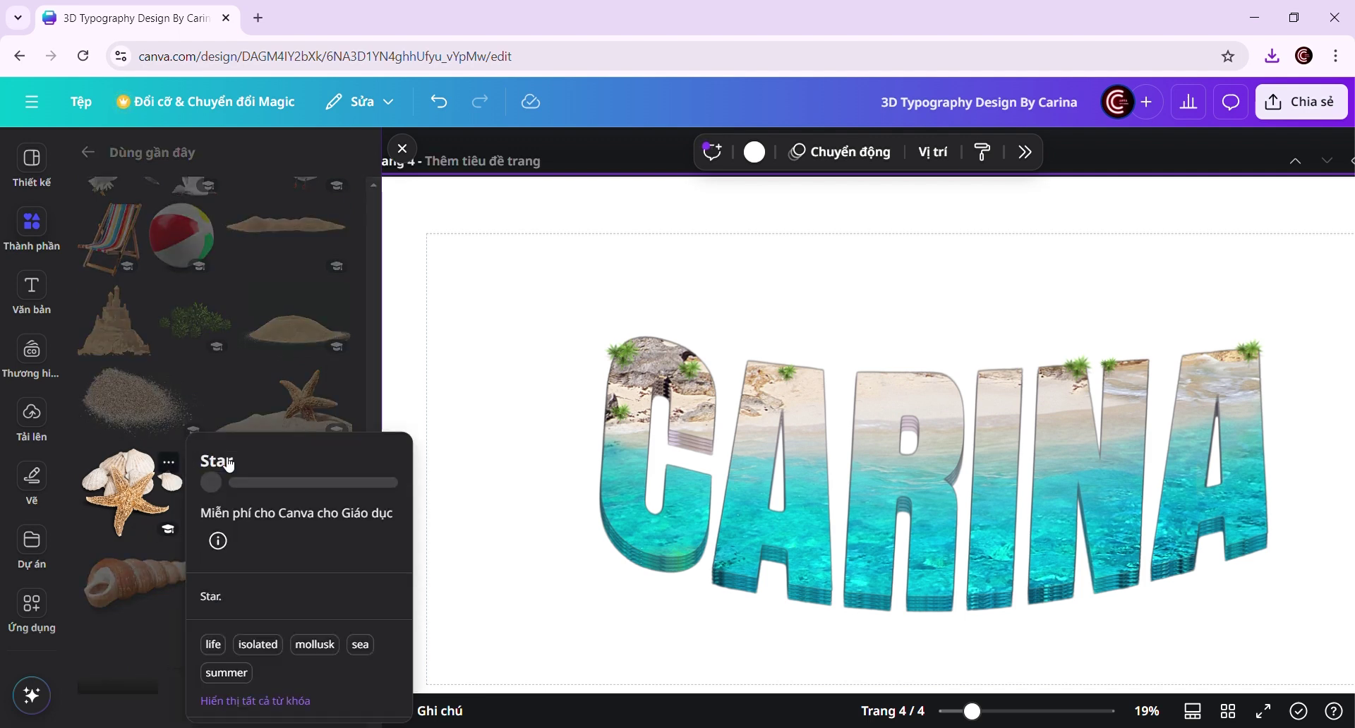
click(141, 510)
drag(926, 473, 877, 466)
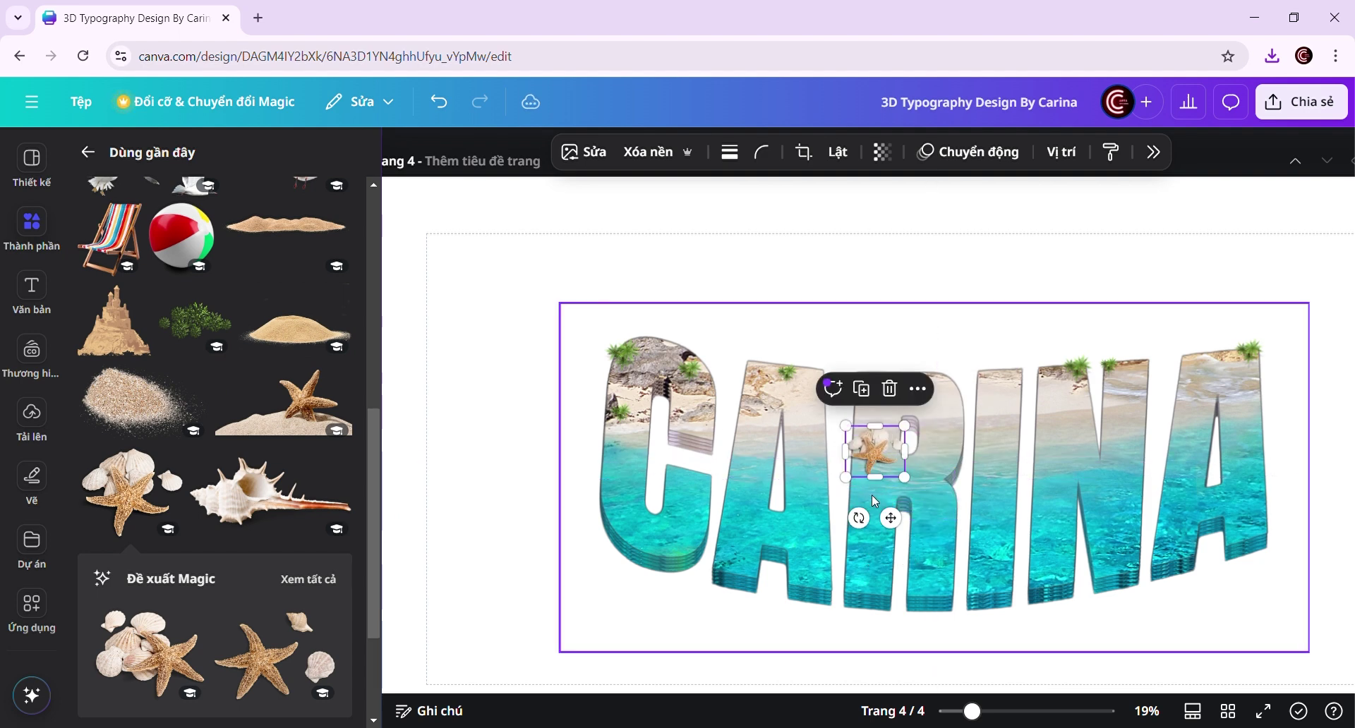
drag(906, 425, 893, 446)
click(811, 278)
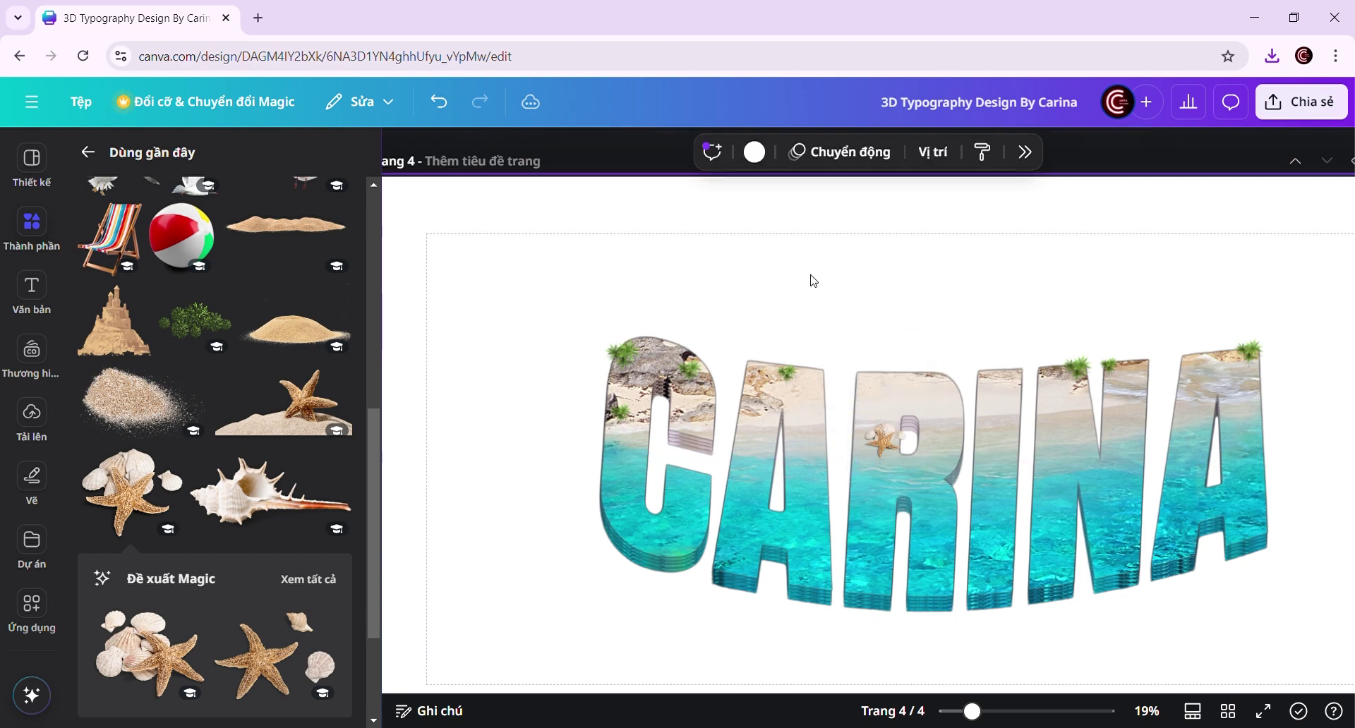
- Add the cone shell, shrink it to a small size and place it on the A
scroll(251, 548, down, 3)
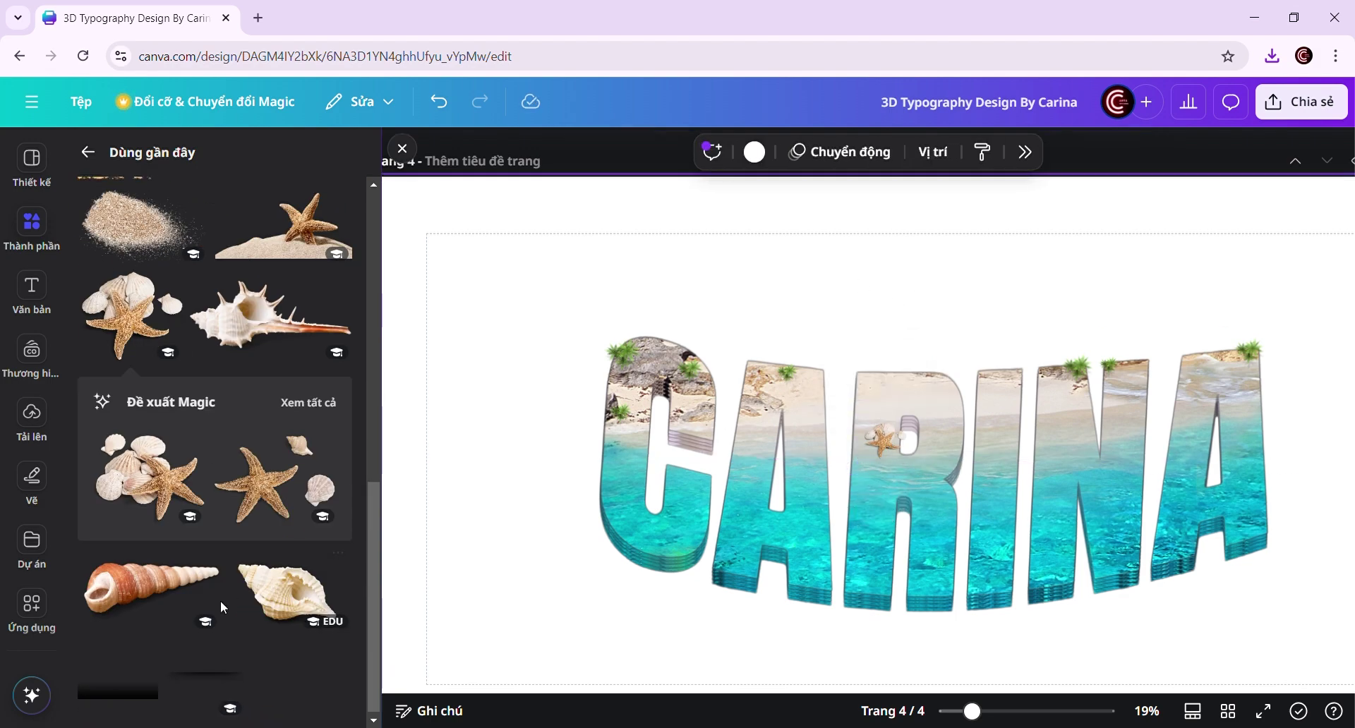
click(180, 596)
scroll(1119, 325, down, 2)
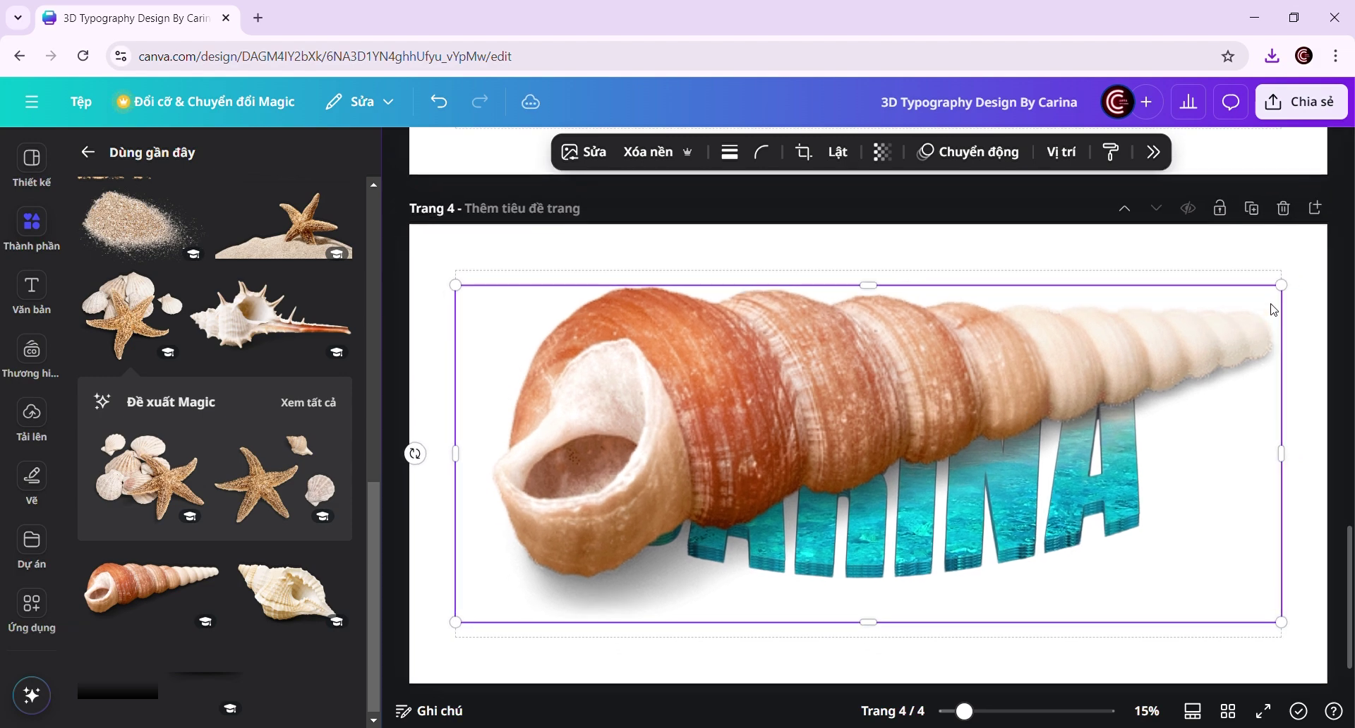
drag(1264, 291, 446, 487)
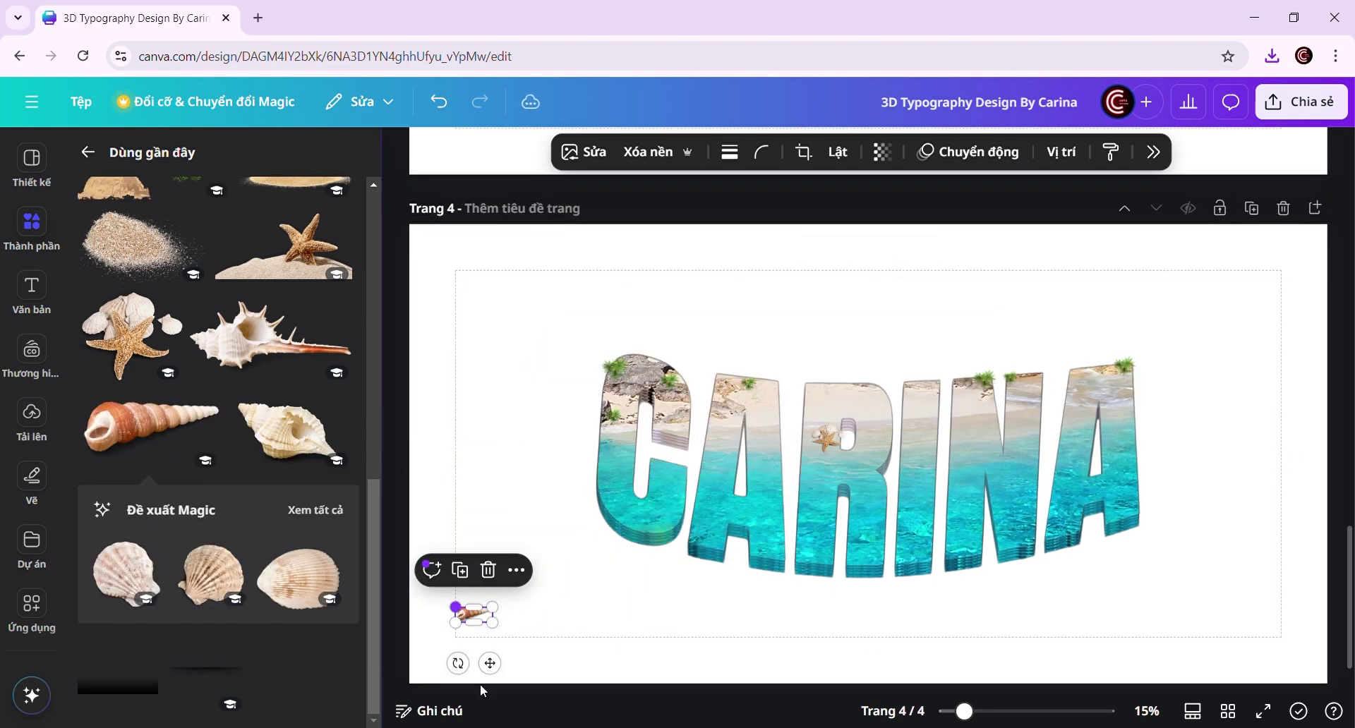
drag(491, 663, 765, 459)
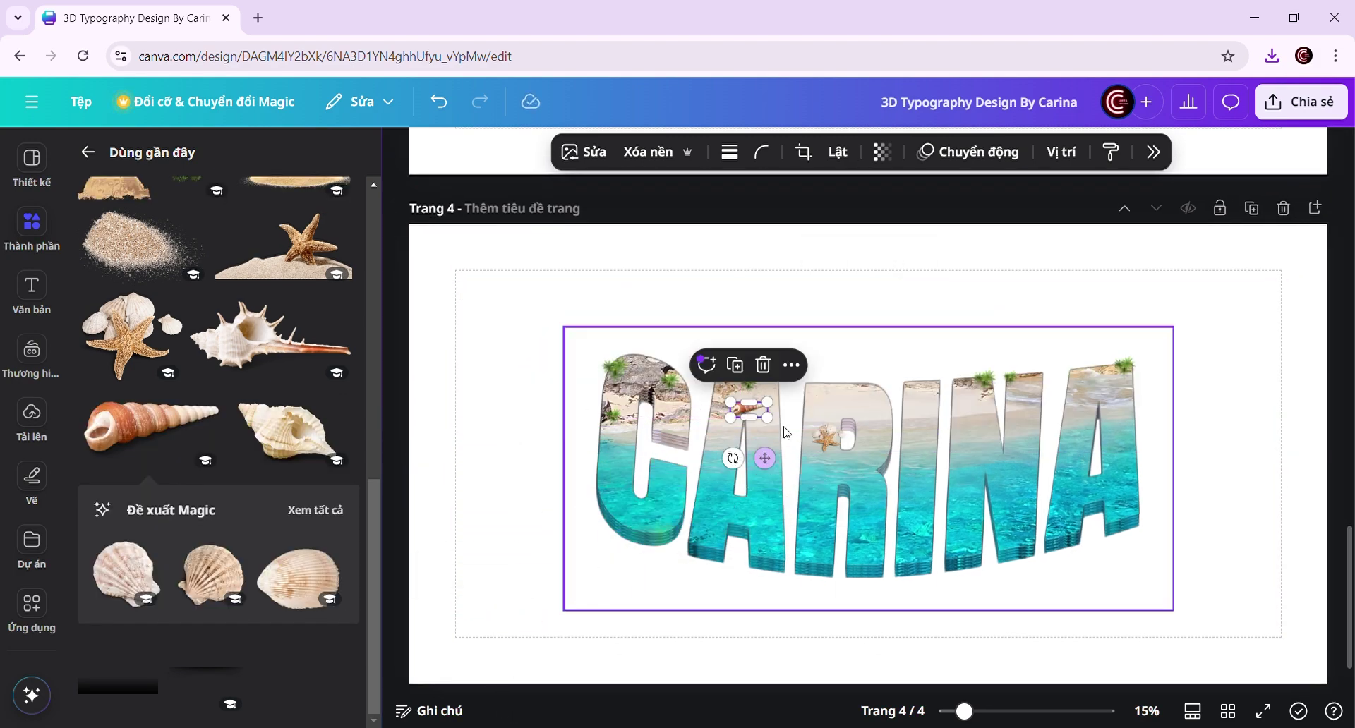
drag(780, 414, 769, 452)
key(ctrl+z)
click(748, 414)
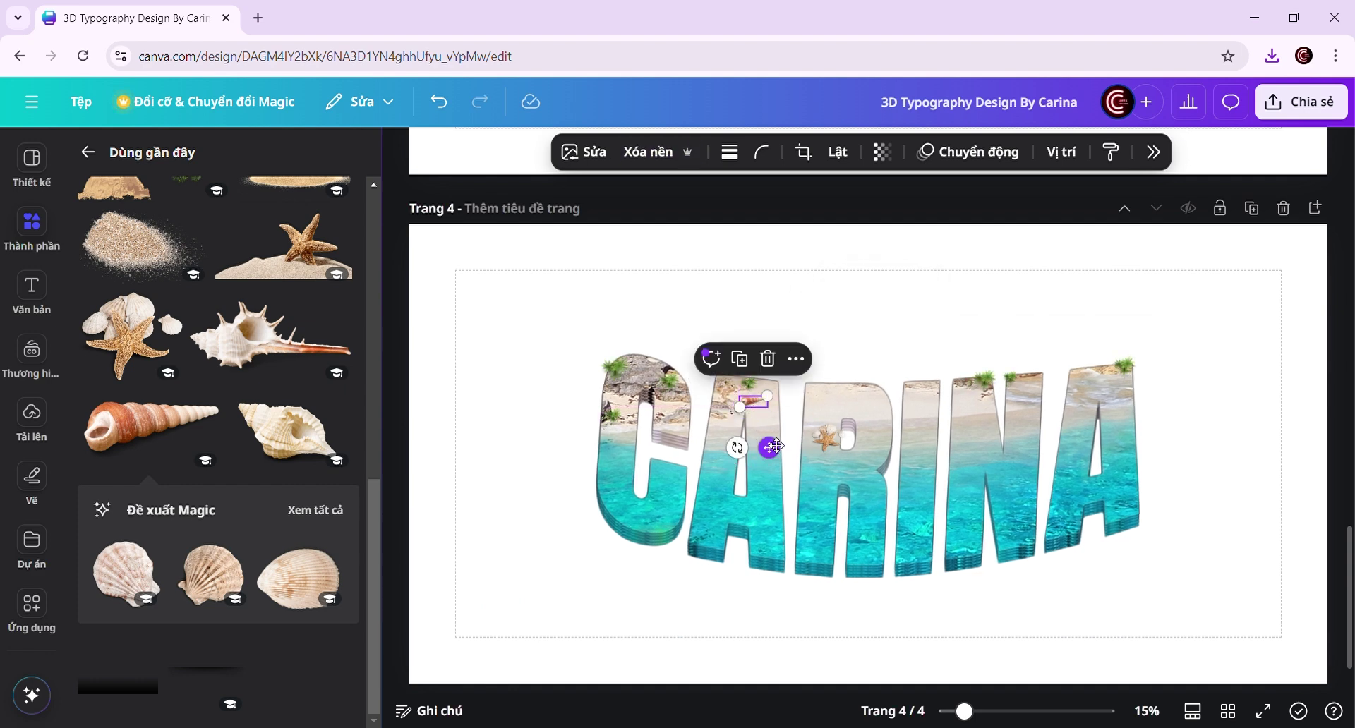
drag(767, 407, 770, 410)
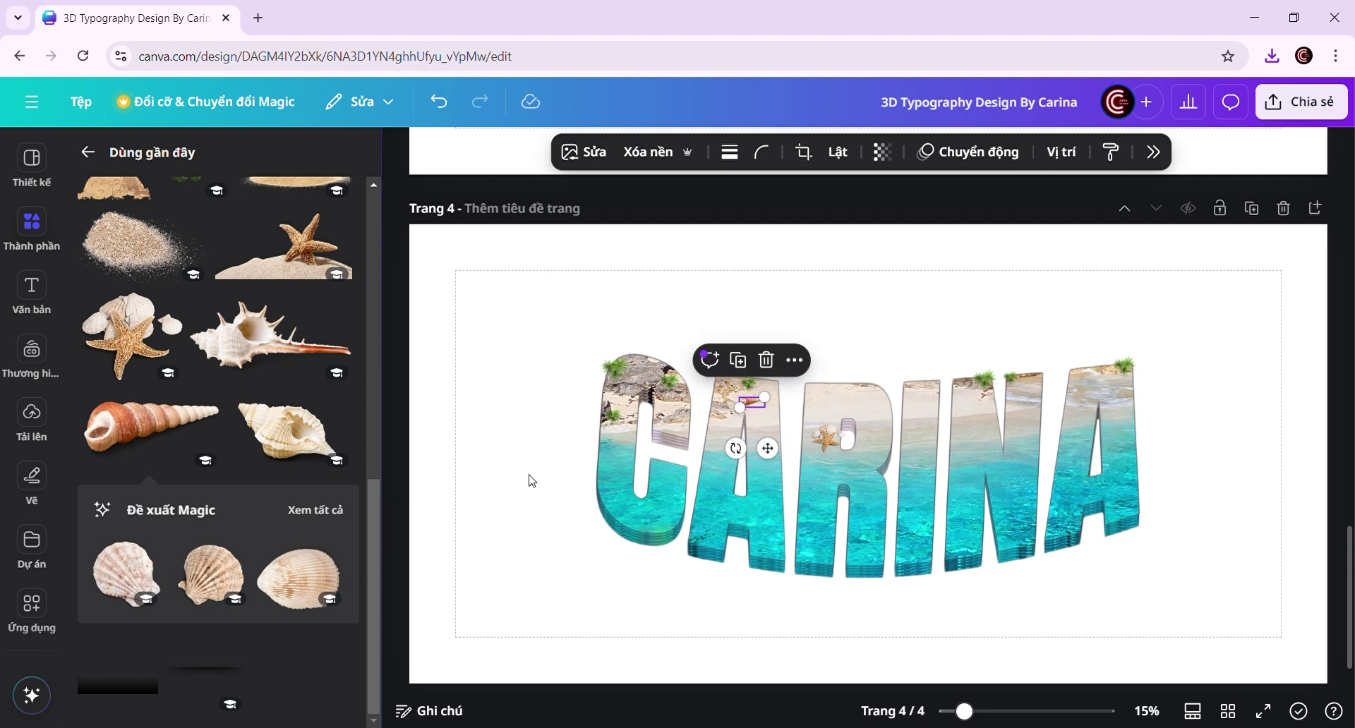
click(529, 480)
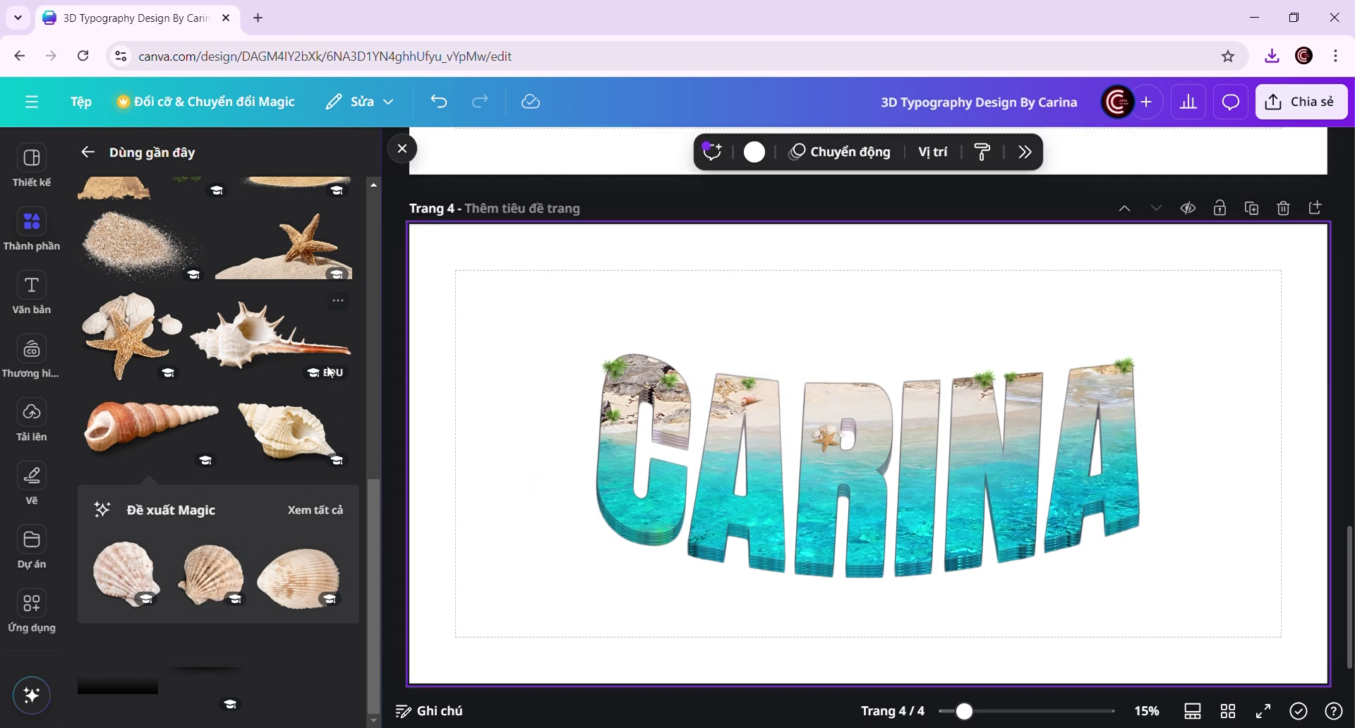
- Add the spiked shell, shrink it and place it on the IN letters
click(282, 335)
drag(1279, 278, 498, 641)
drag(650, 659, 950, 448)
drag(953, 393, 937, 400)
drag(936, 449, 938, 436)
click(810, 288)
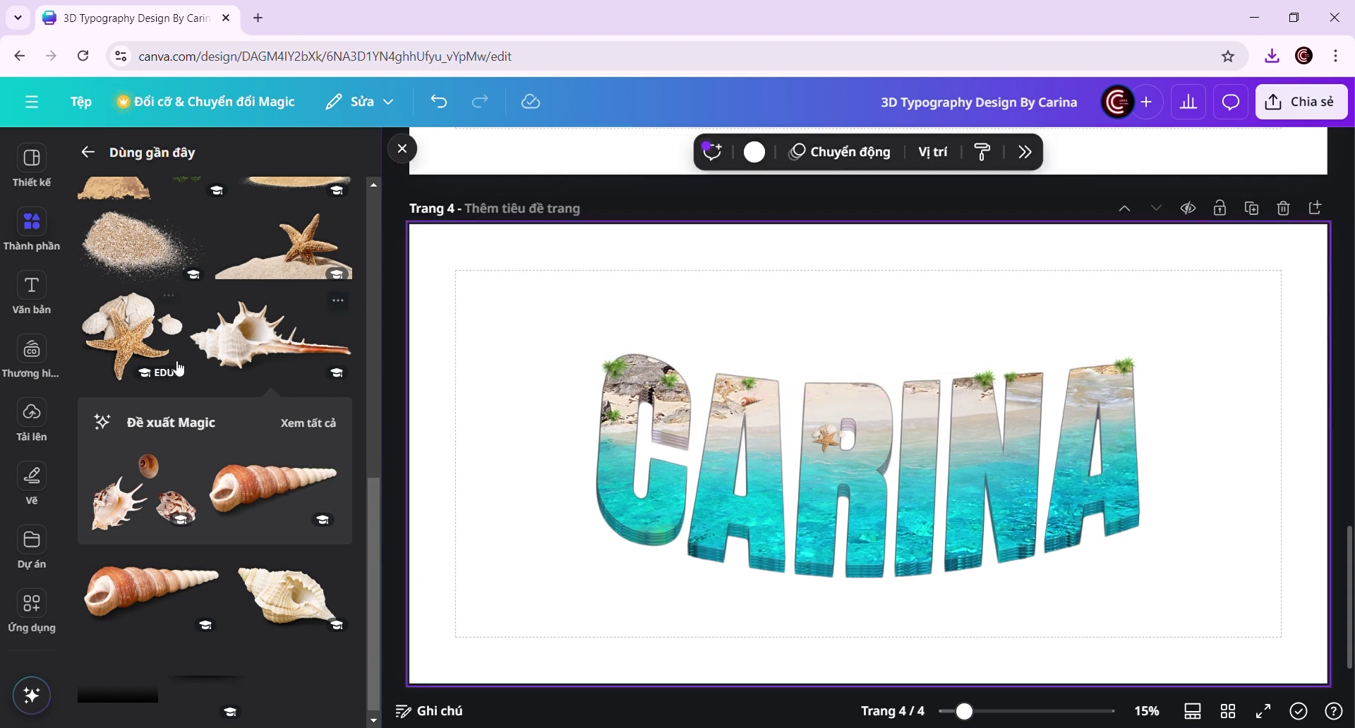
- Add the sandcastle graphic, resize it and centre it on top of the R
scroll(159, 206, up, 7)
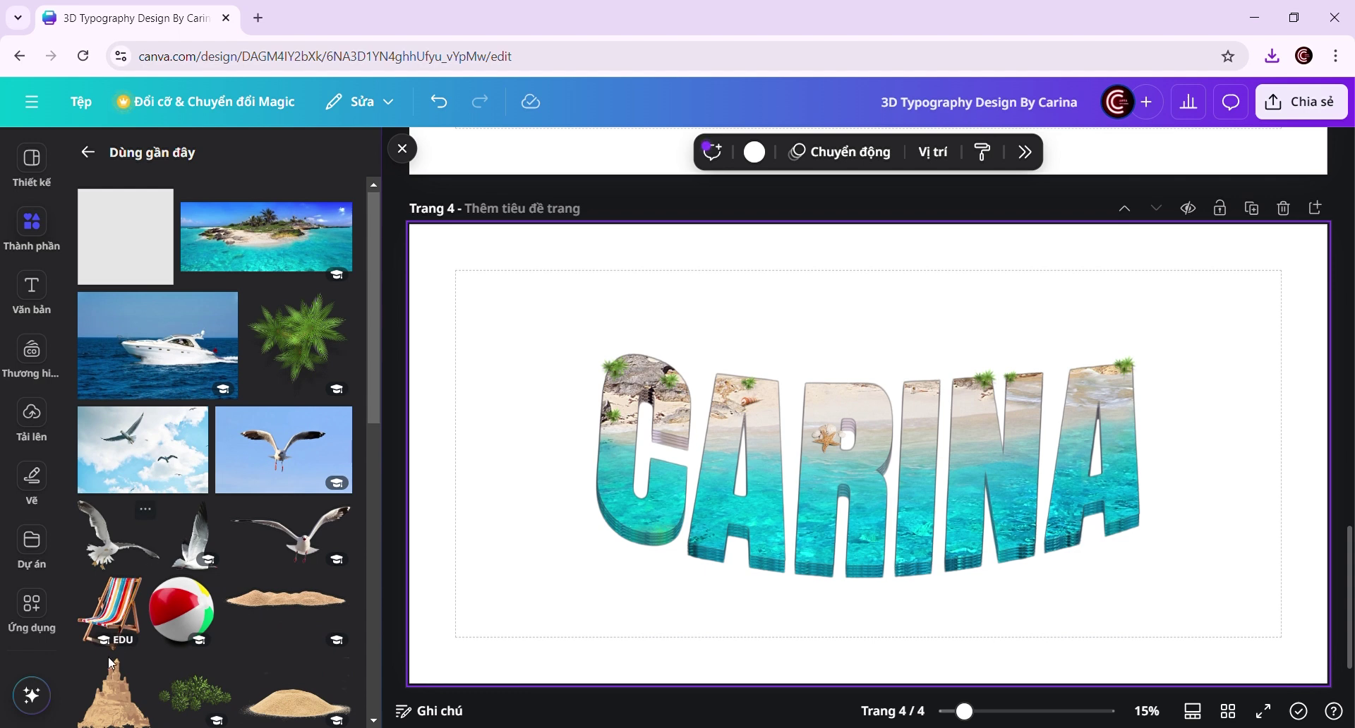
click(126, 720)
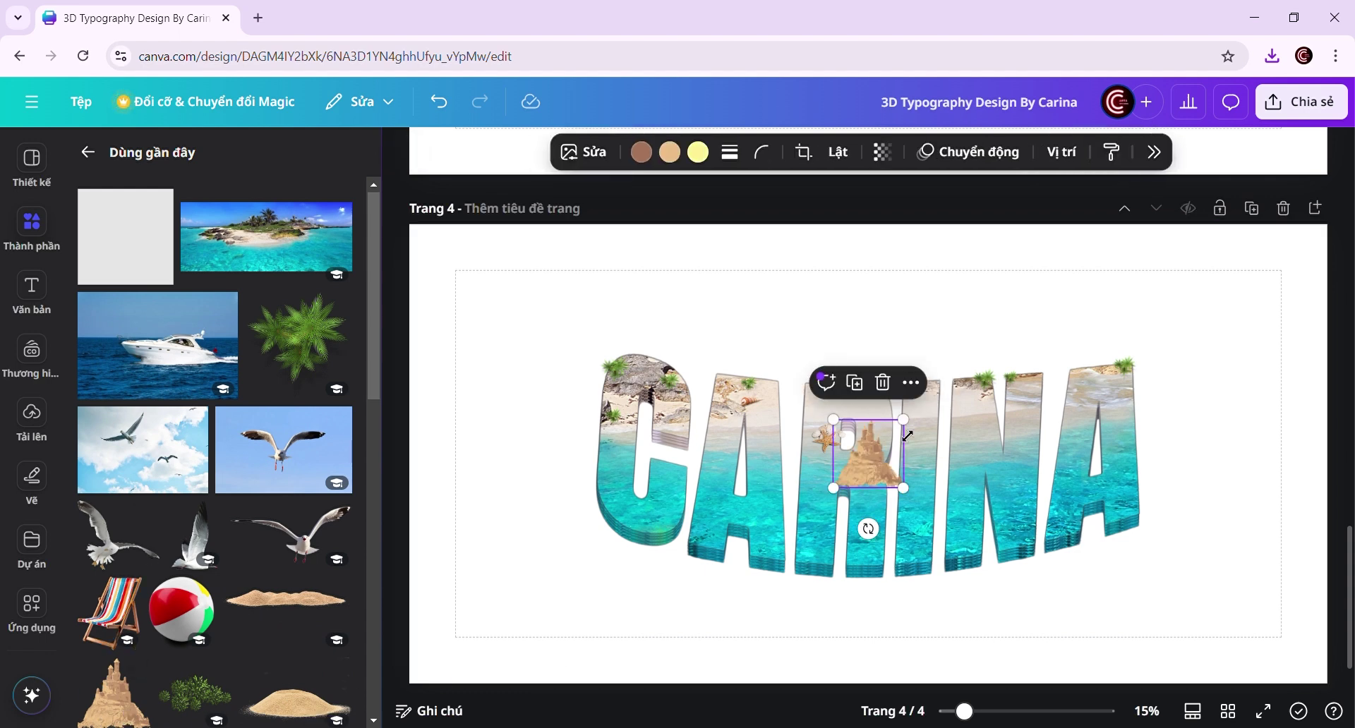
drag(905, 422, 951, 422)
drag(893, 483, 858, 396)
drag(893, 307, 873, 326)
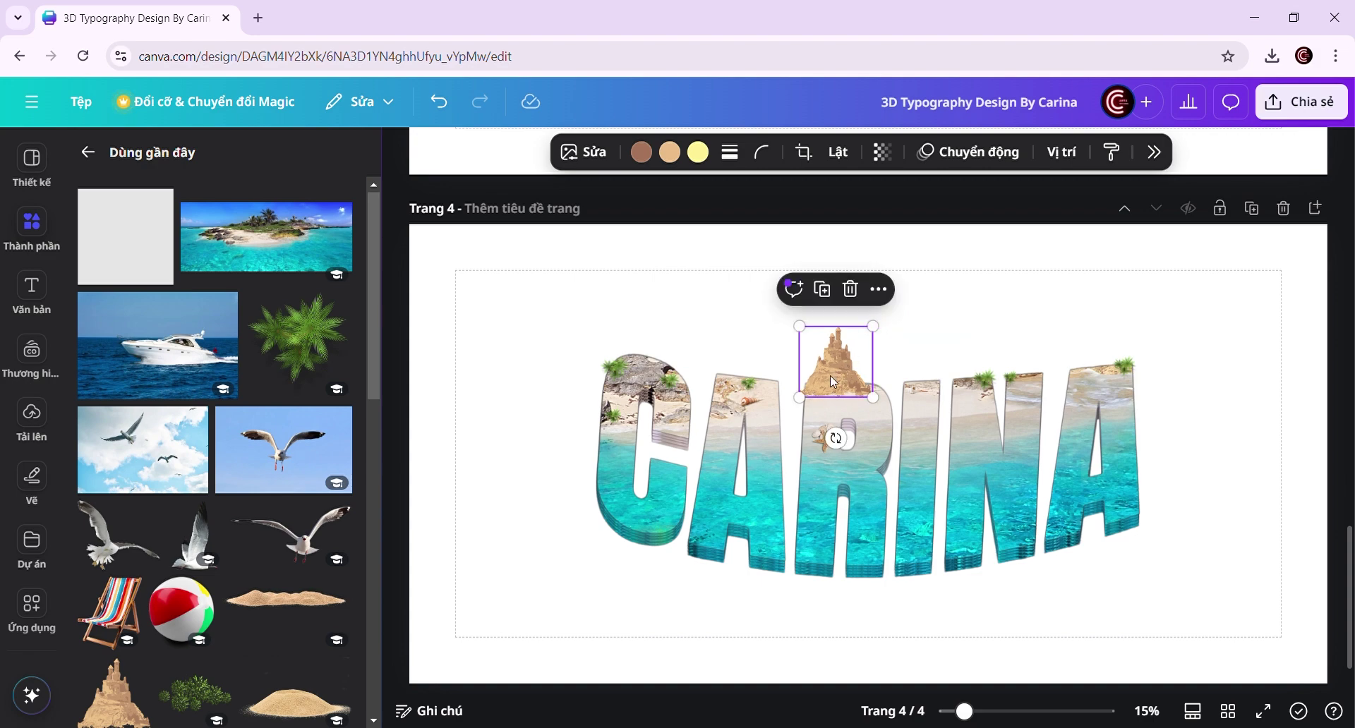
drag(837, 382, 847, 385)
- Recolour the sandcastle's tan to the light sand colour sampled from the beach photo
click(669, 152)
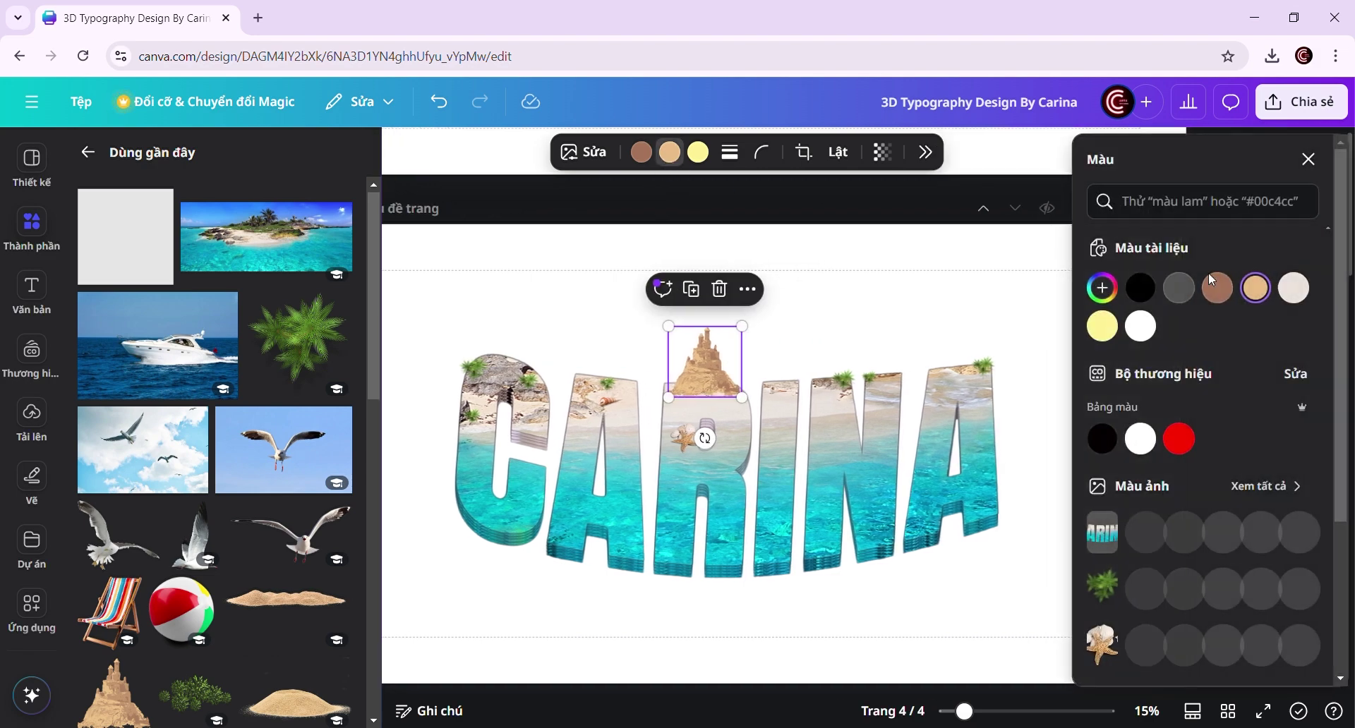
click(1103, 291)
click(1314, 473)
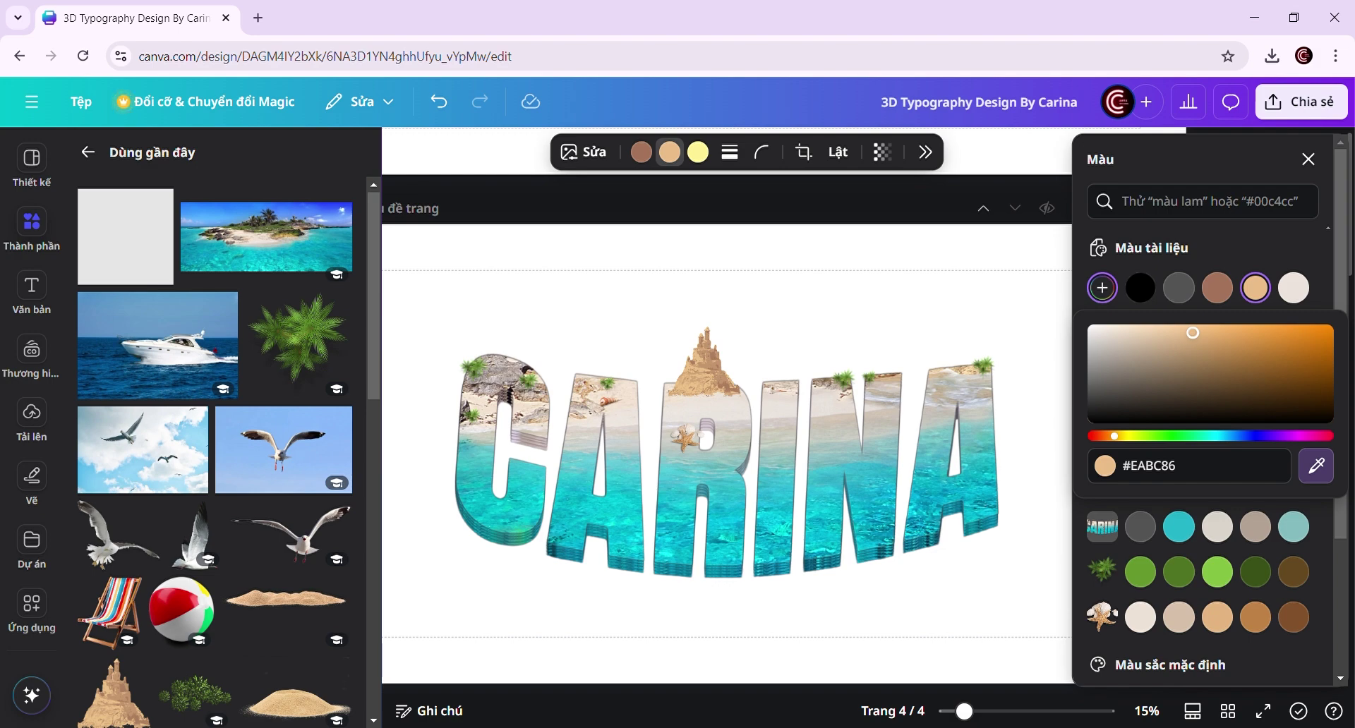
click(706, 409)
click(798, 298)
click(798, 298)
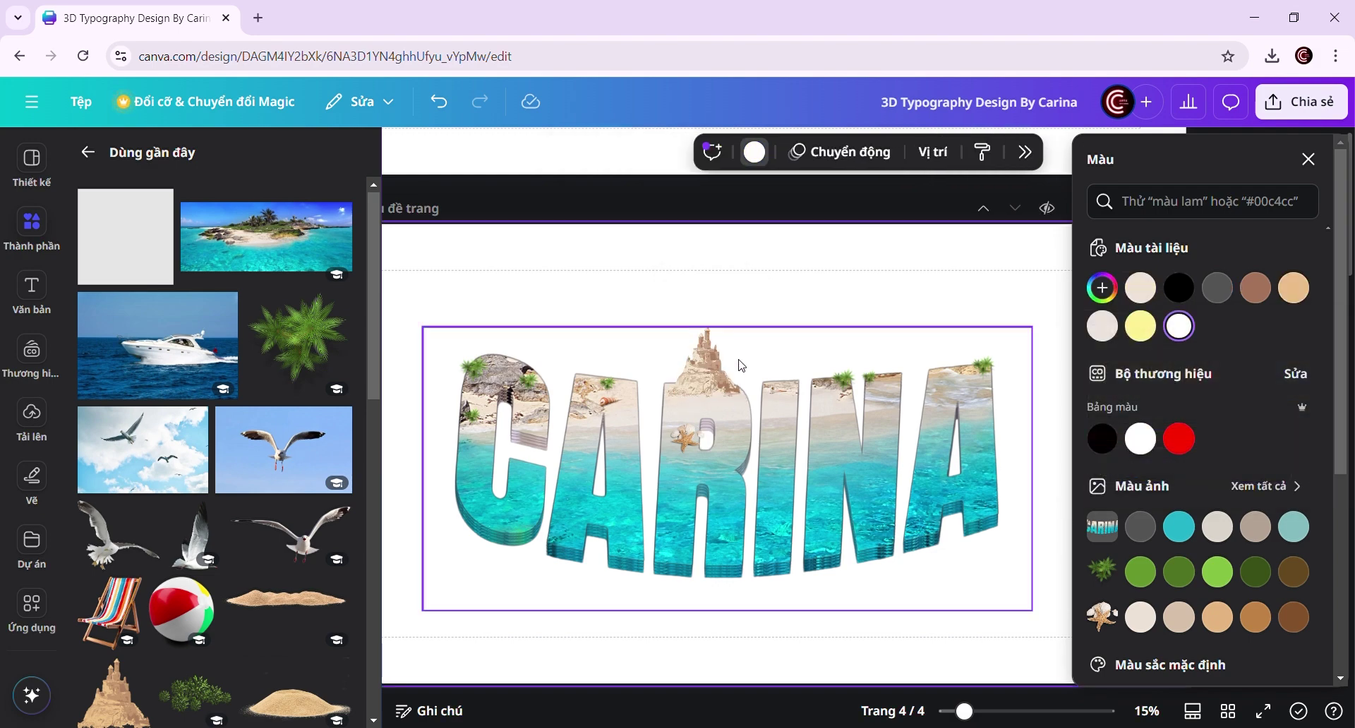
click(727, 374)
click(746, 376)
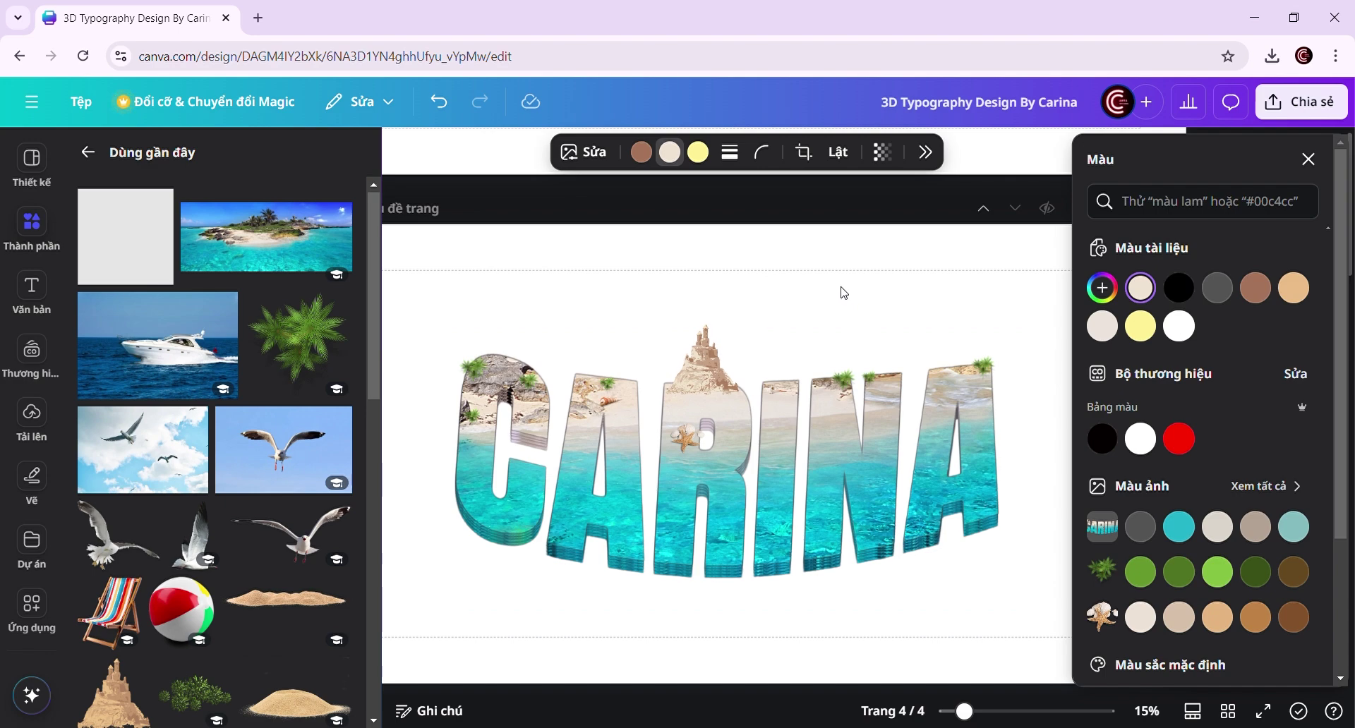
click(912, 413)
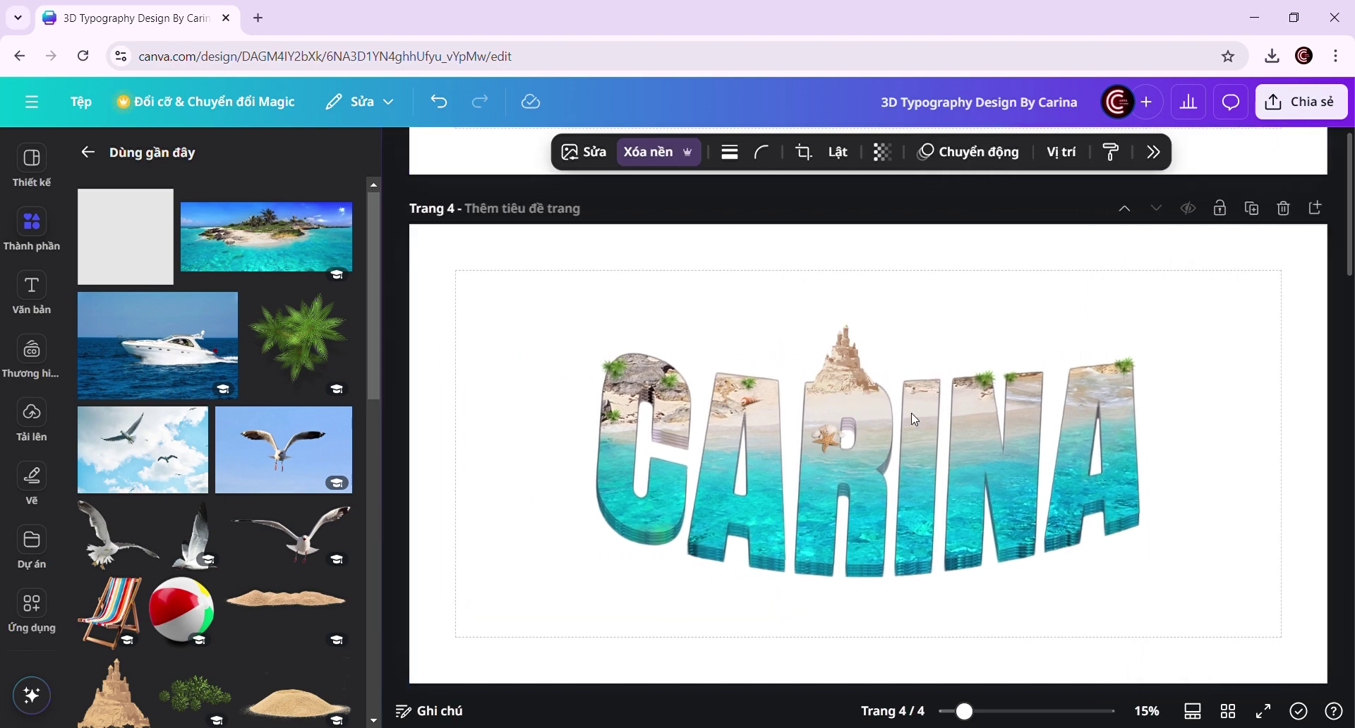
- Undo the accidental lettering move and give the sandcastle a blur of intensity 25
drag(879, 389, 974, 349)
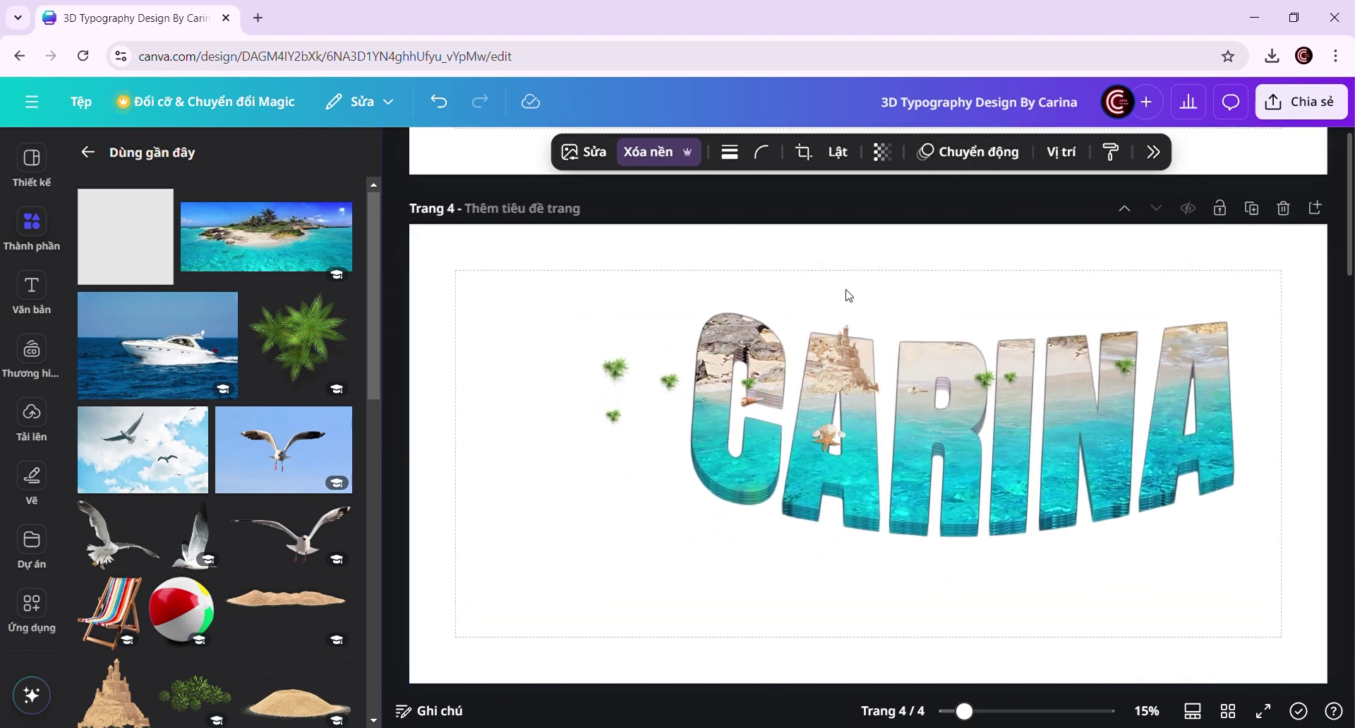
key(ctrl+z)
click(1232, 486)
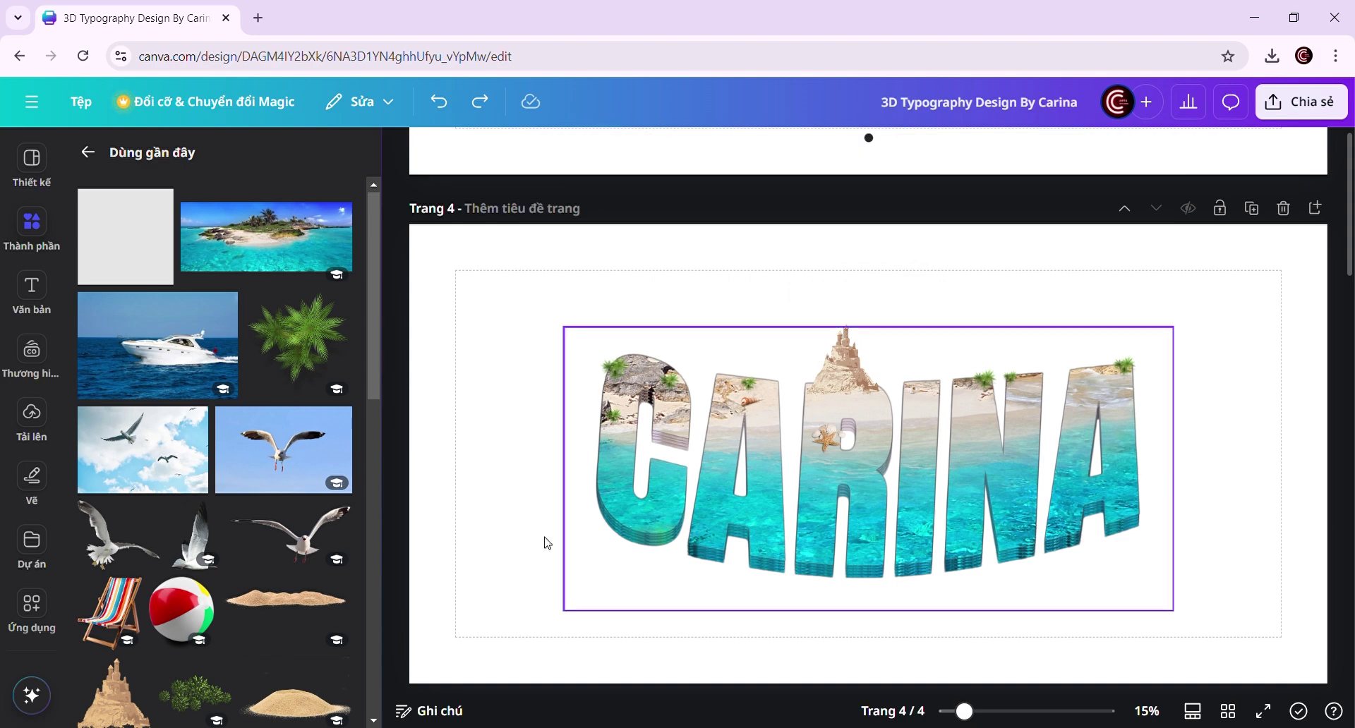
click(846, 373)
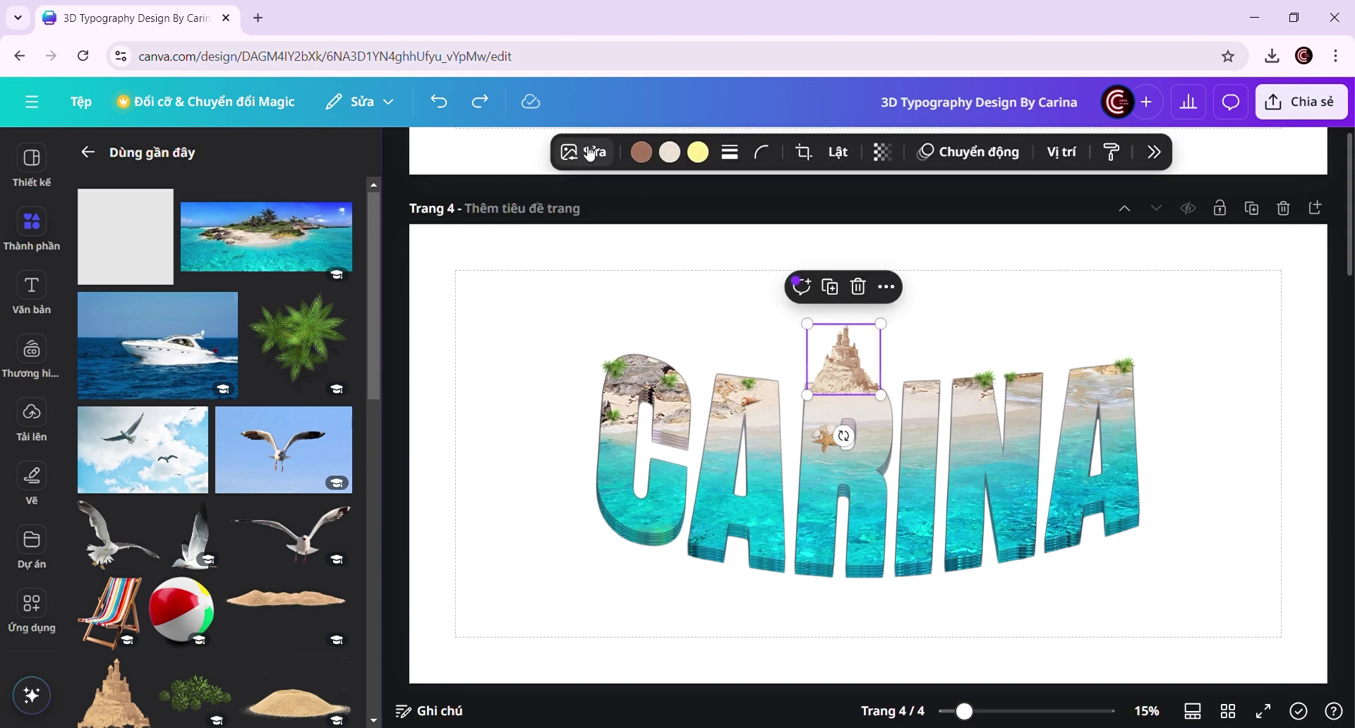
scroll(1197, 624, down, 2)
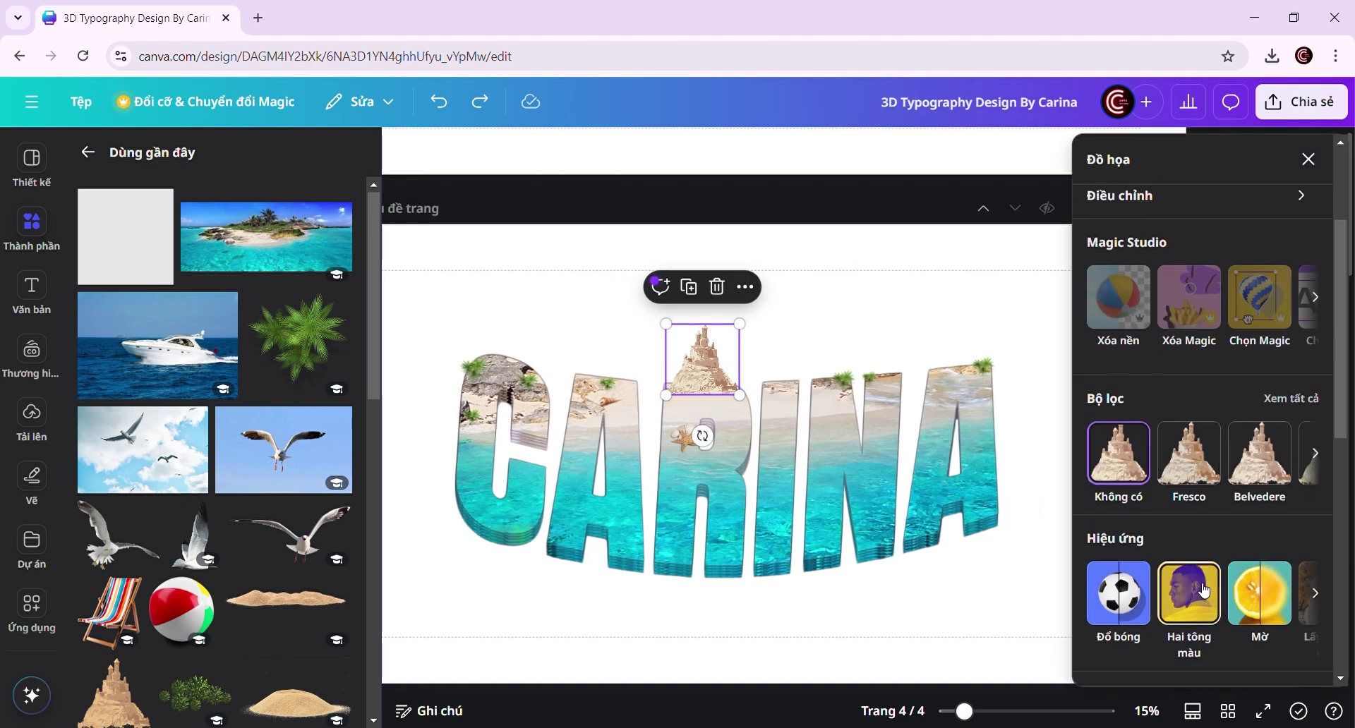
click(1265, 612)
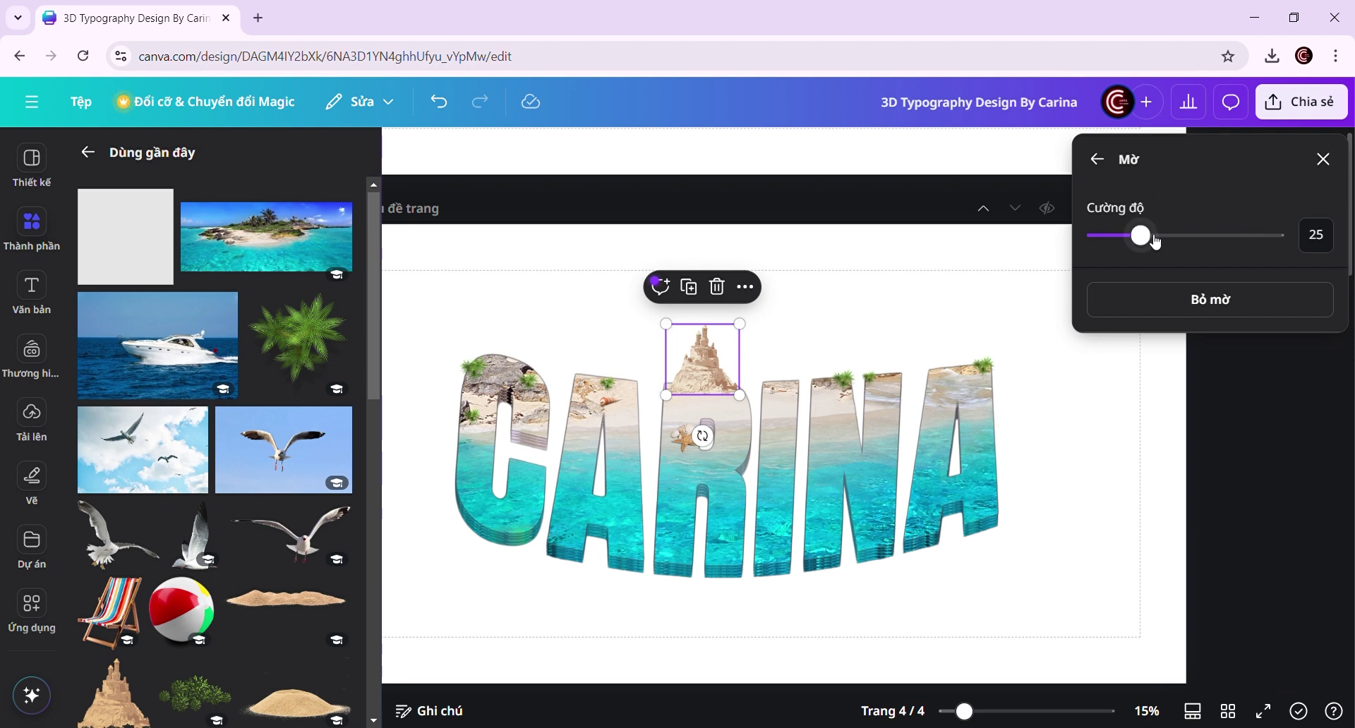
drag(1156, 242, 1148, 242)
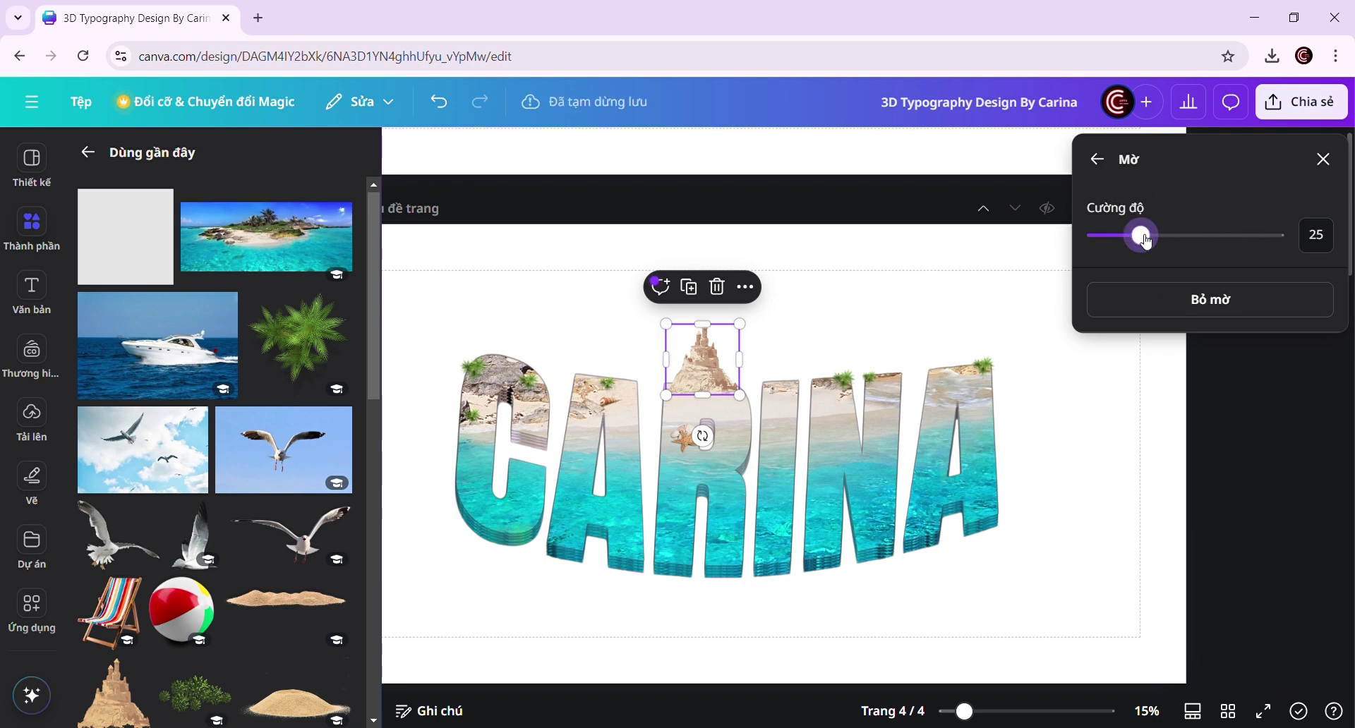
click(1051, 302)
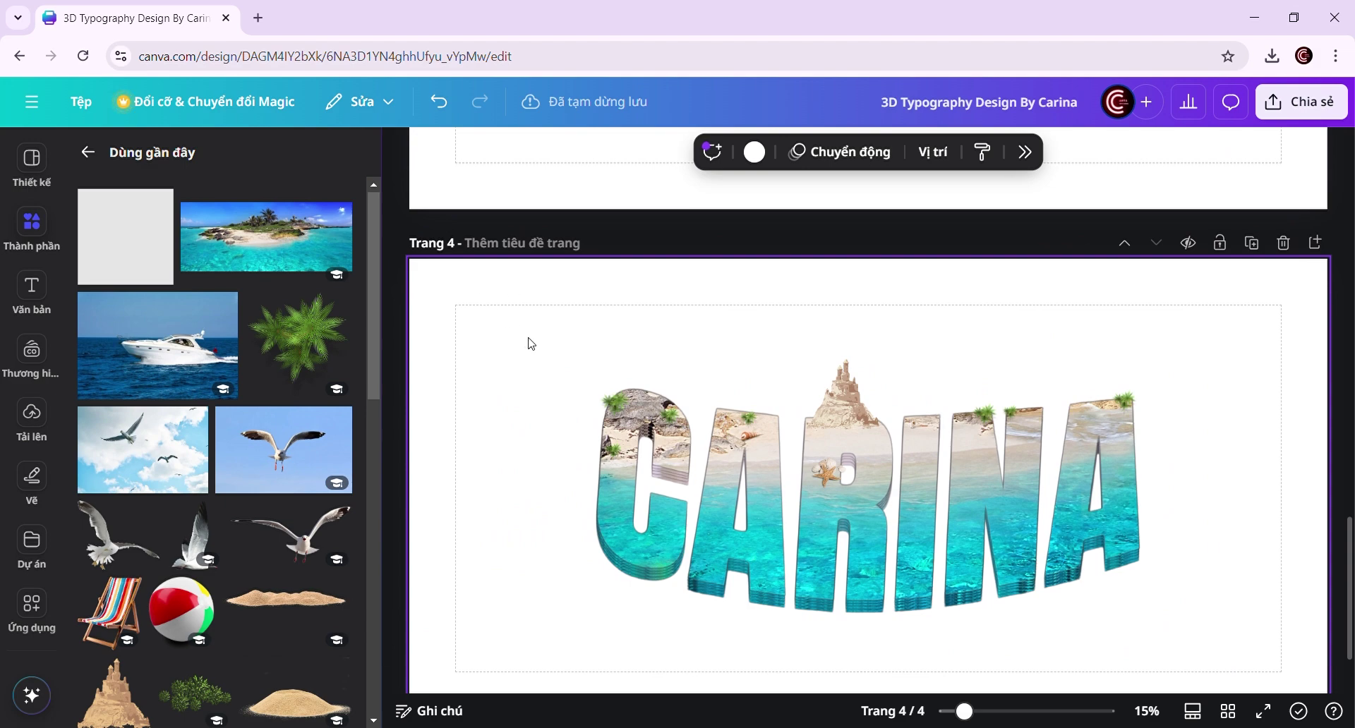
- Select all CARINA pieces, nudge them up, and zoom the page out slightly
drag(530, 344, 1129, 562)
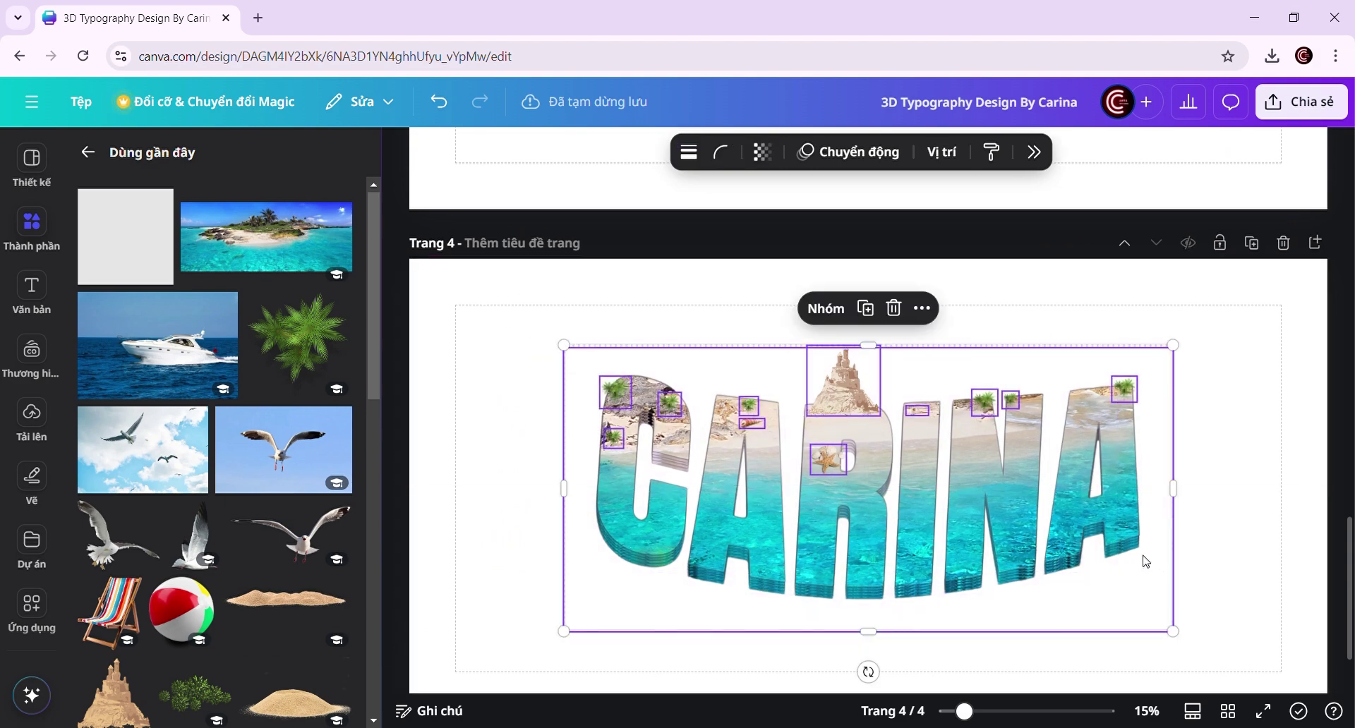
click(1215, 521)
key(ctrl+minus)
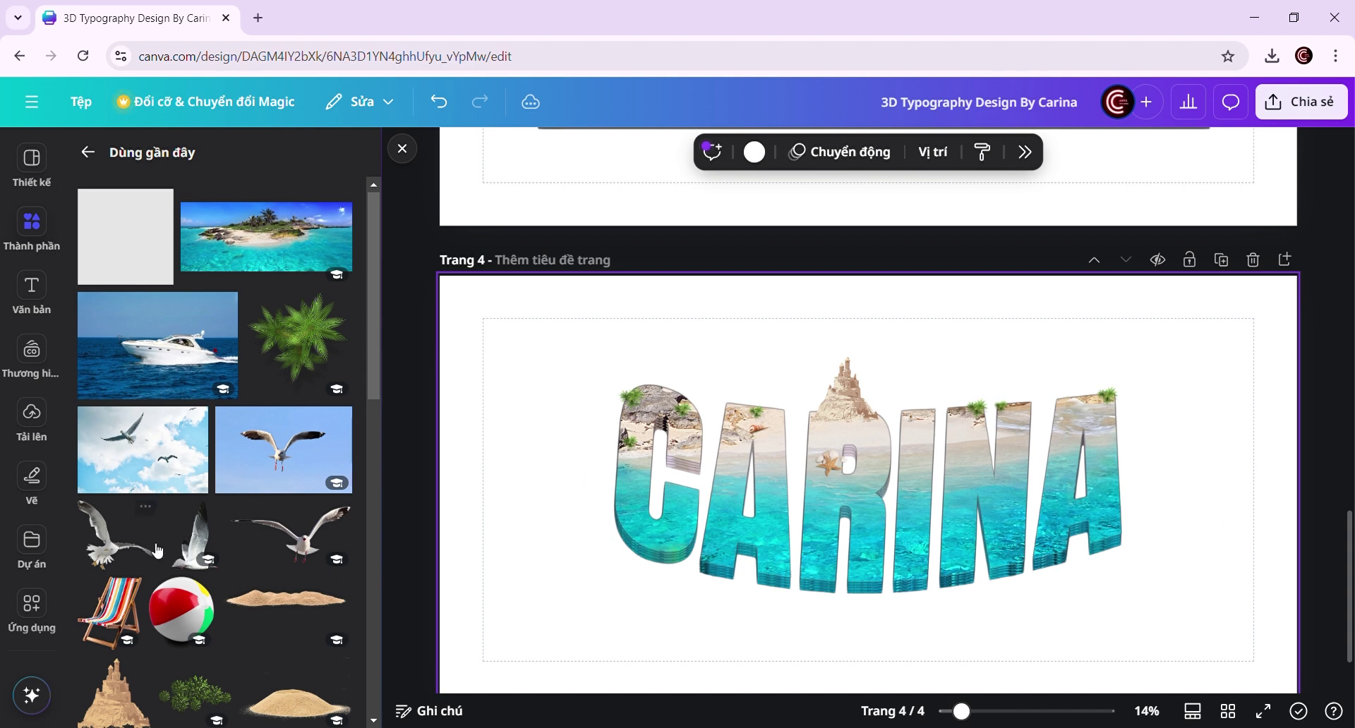
- Add a seagull and position it centred over the lettering
click(293, 538)
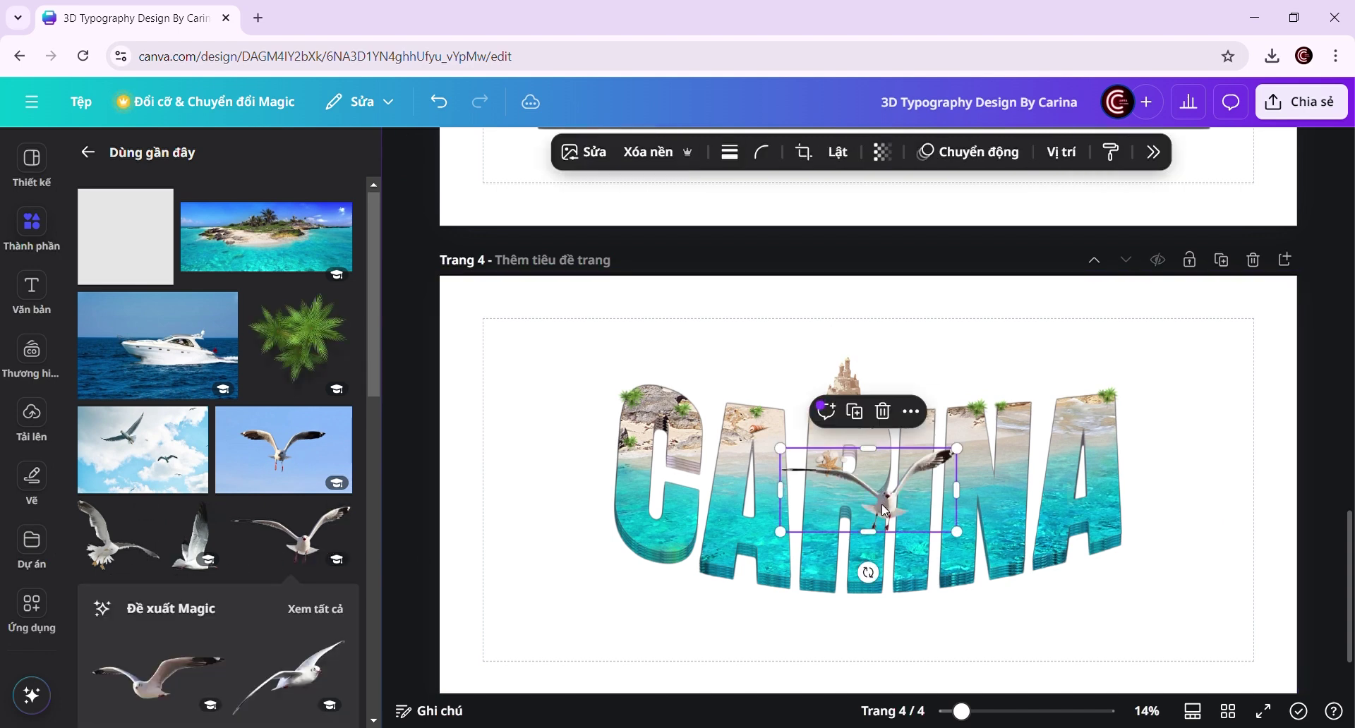
drag(882, 504, 883, 566)
scroll(911, 523, down, 1)
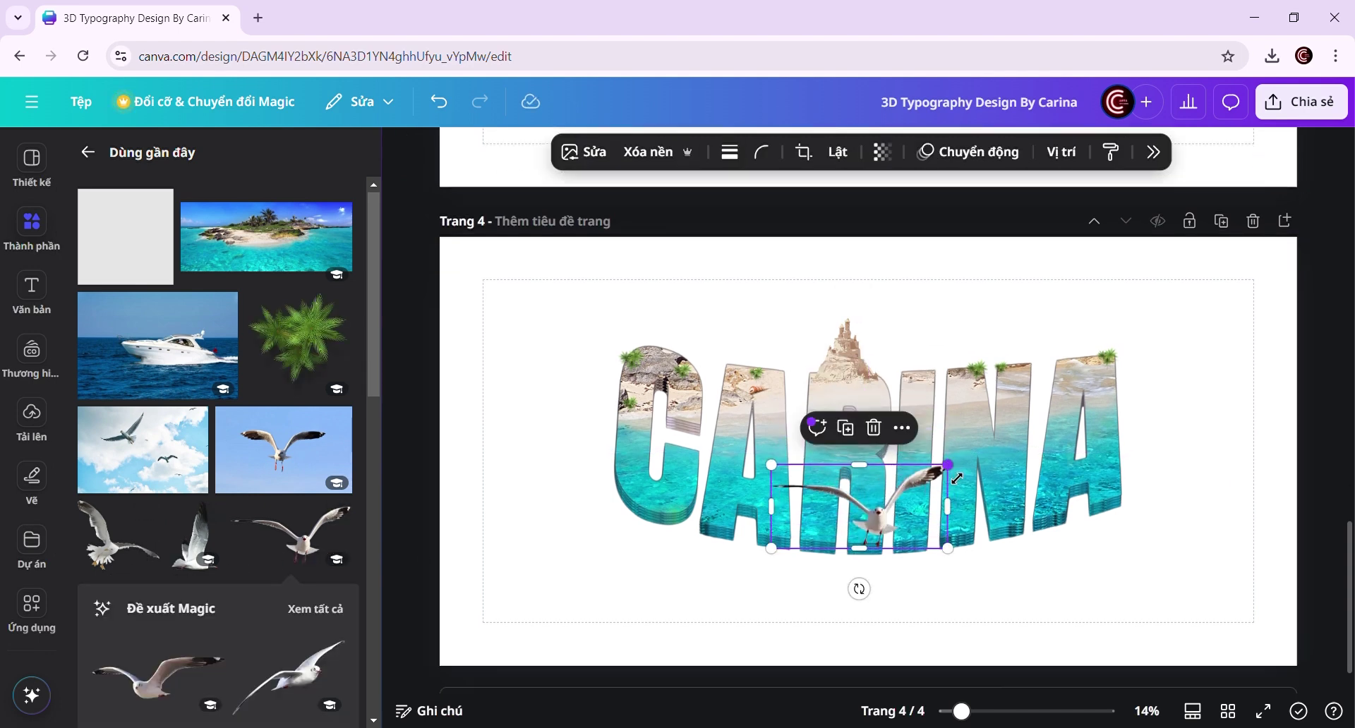
drag(946, 467, 930, 484)
drag(883, 529, 904, 523)
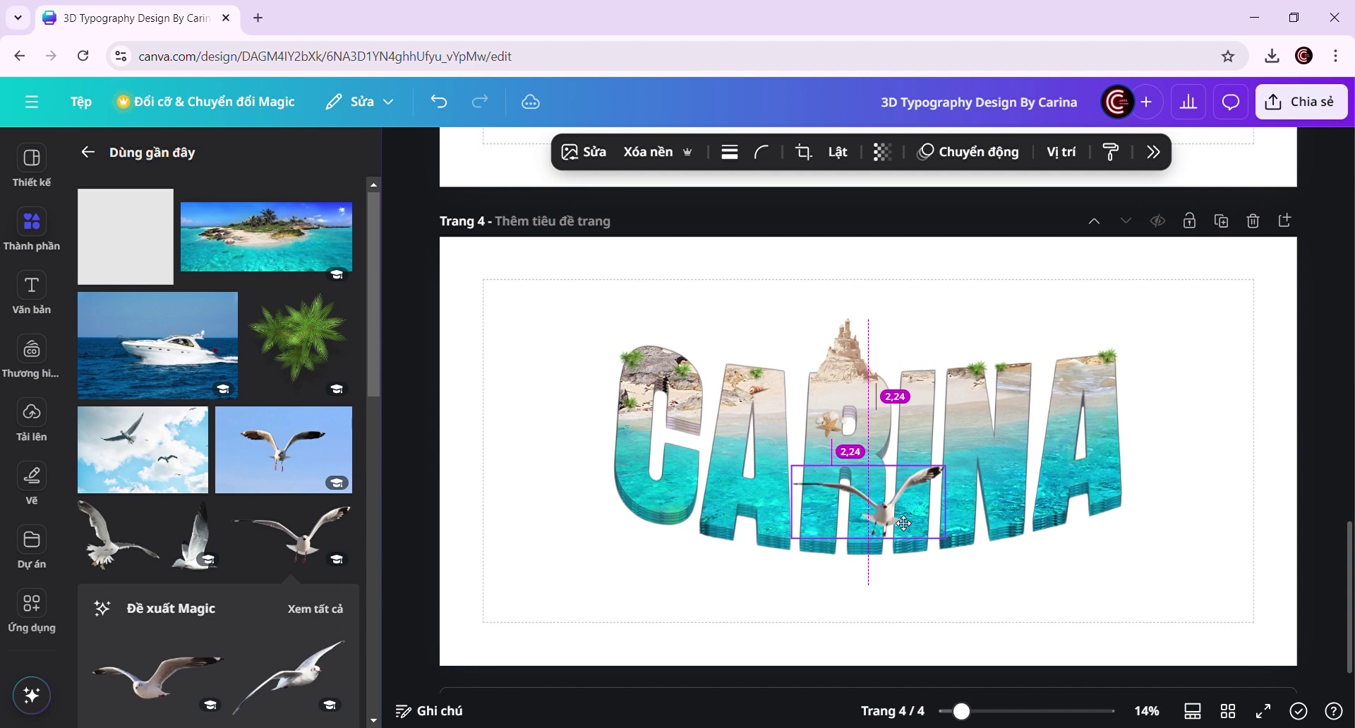
- Give the seagull a Phông drop shadow, adjusting its blur and direction
click(586, 151)
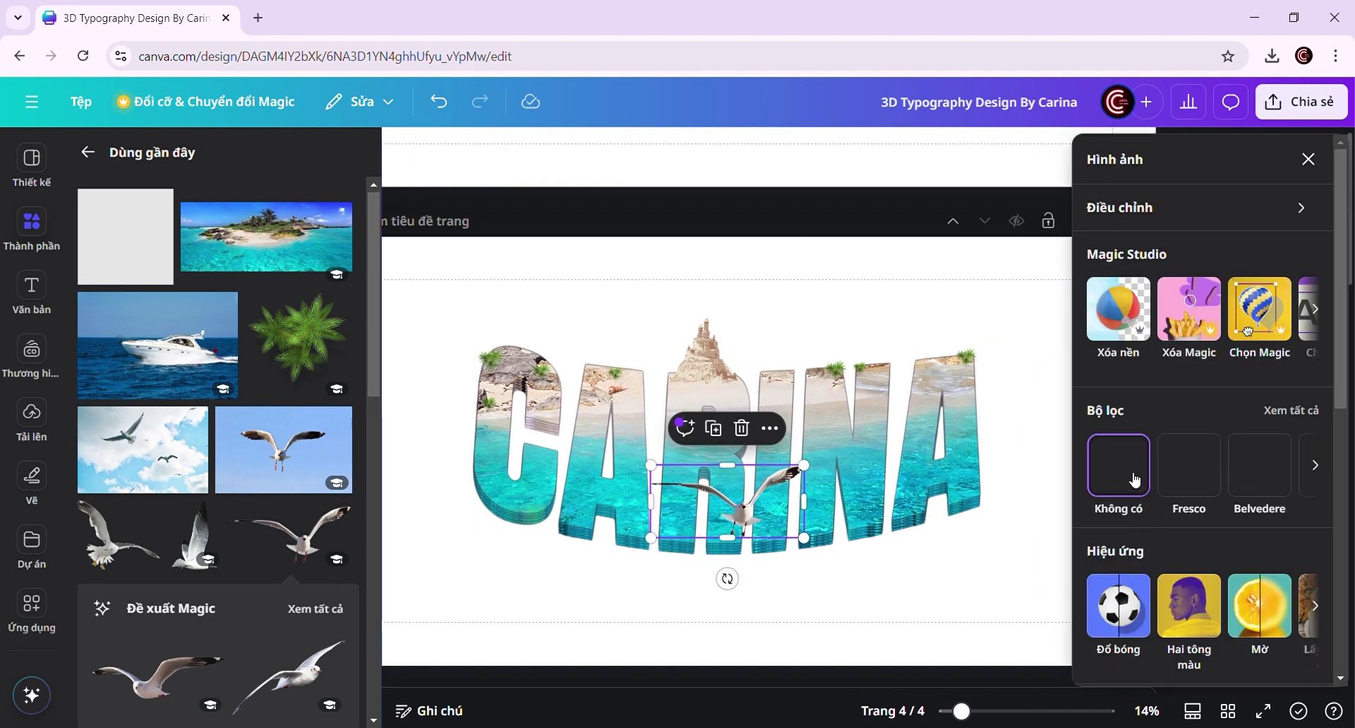
click(1129, 505)
click(1125, 560)
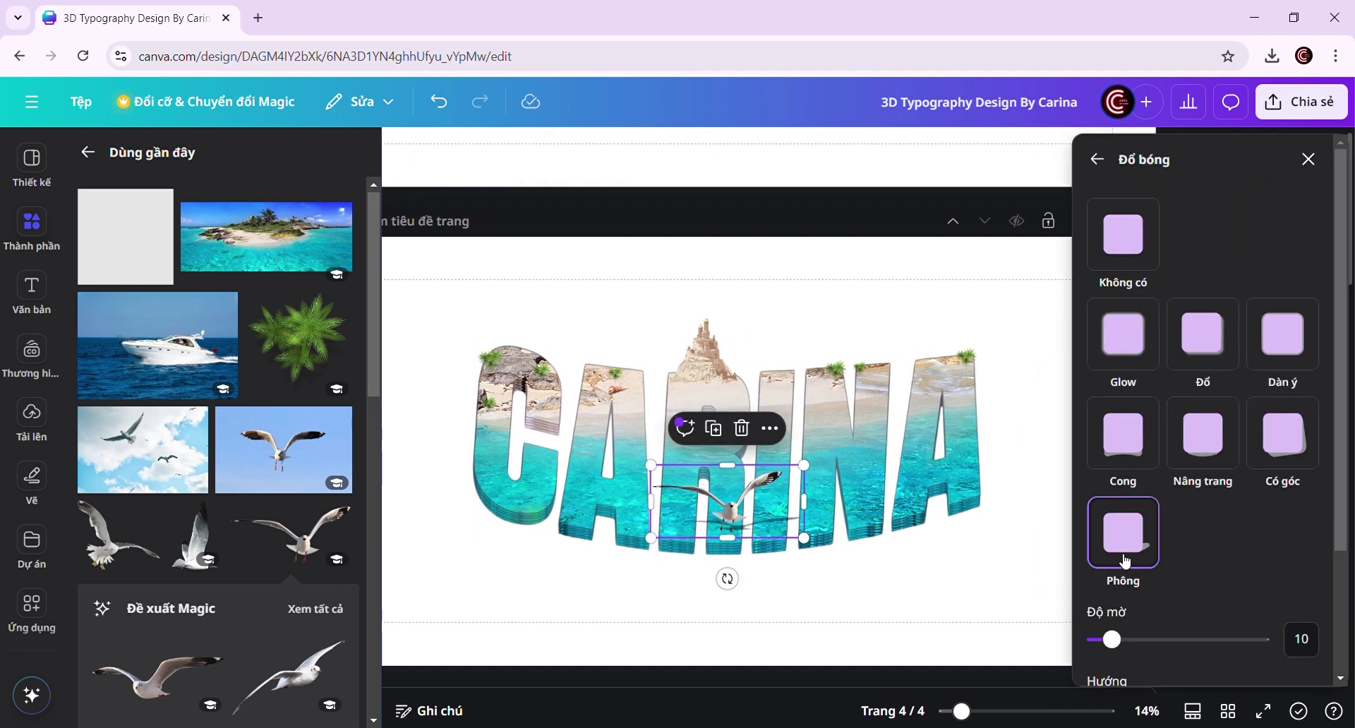
scroll(1134, 551, down, 2)
drag(1113, 583, 1142, 591)
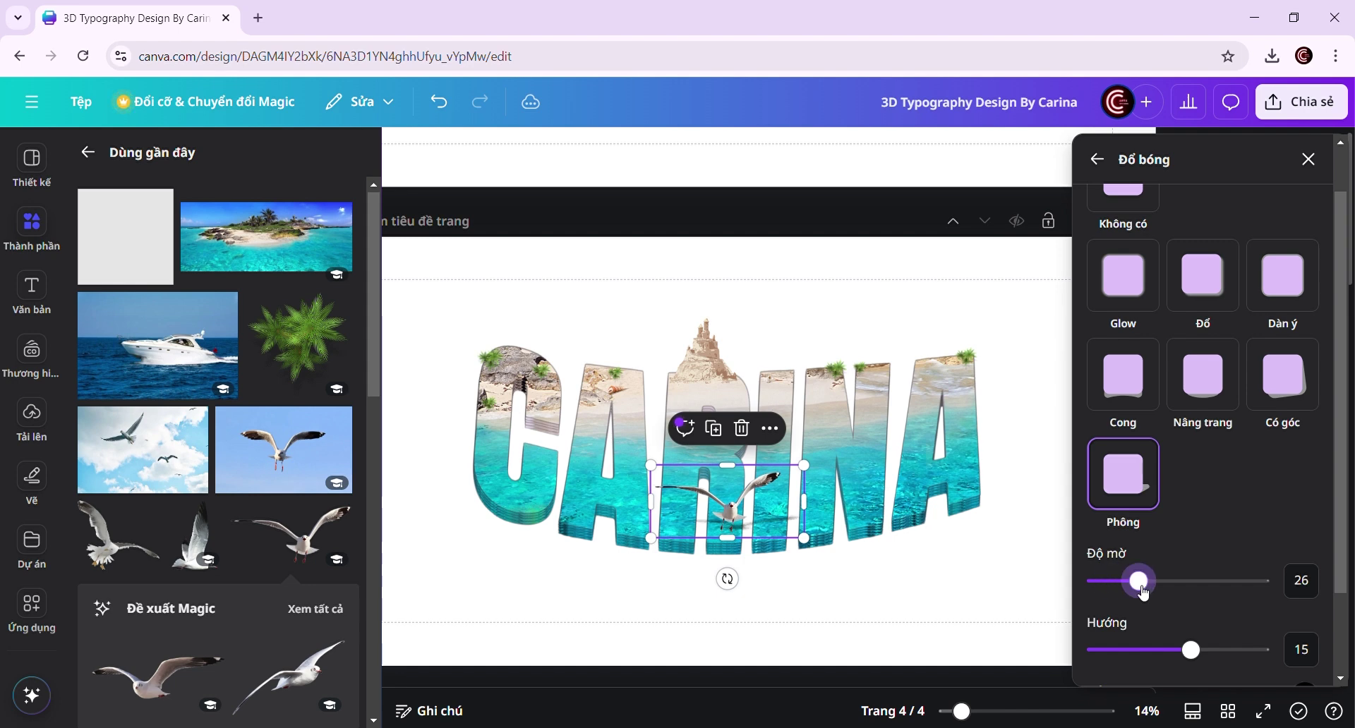
drag(1172, 650, 1197, 655)
scroll(1174, 607, down, 3)
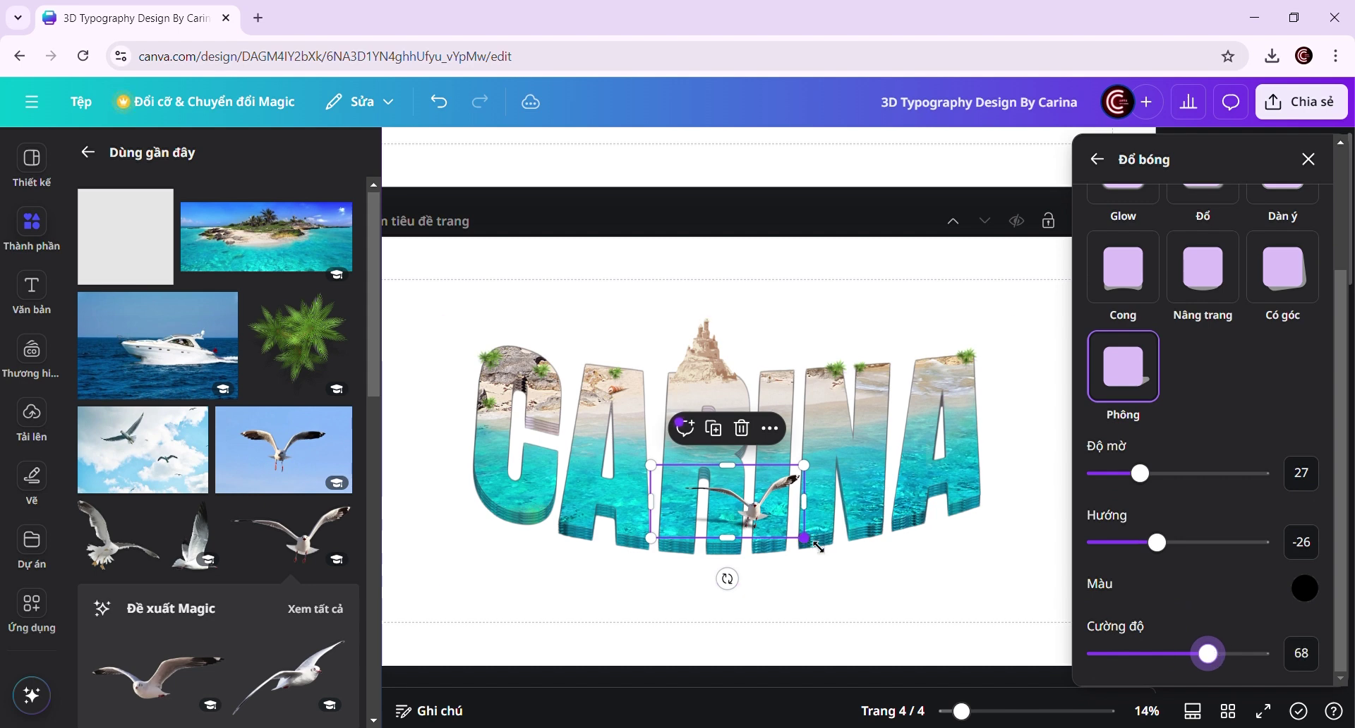
- Resize the first seagull slightly and add a second seagull onto the final A
drag(807, 541, 757, 538)
click(917, 622)
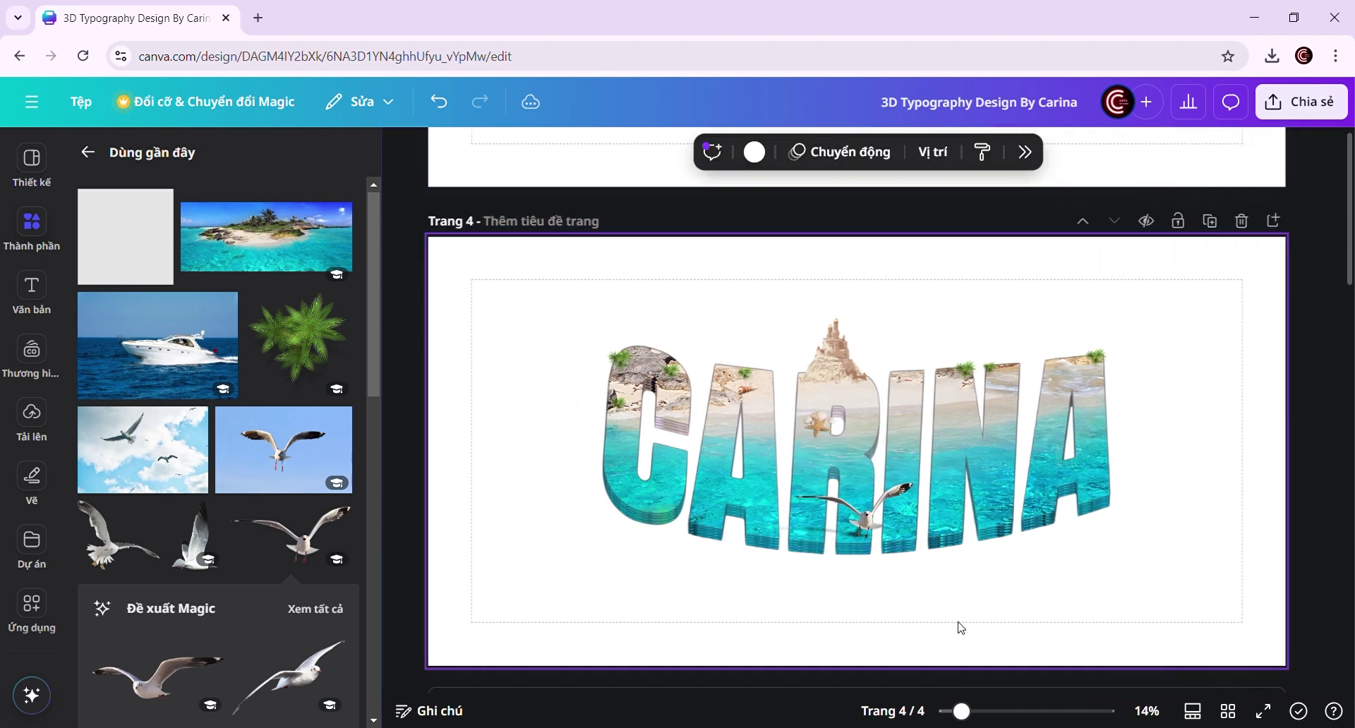
click(101, 547)
drag(865, 402, 1164, 410)
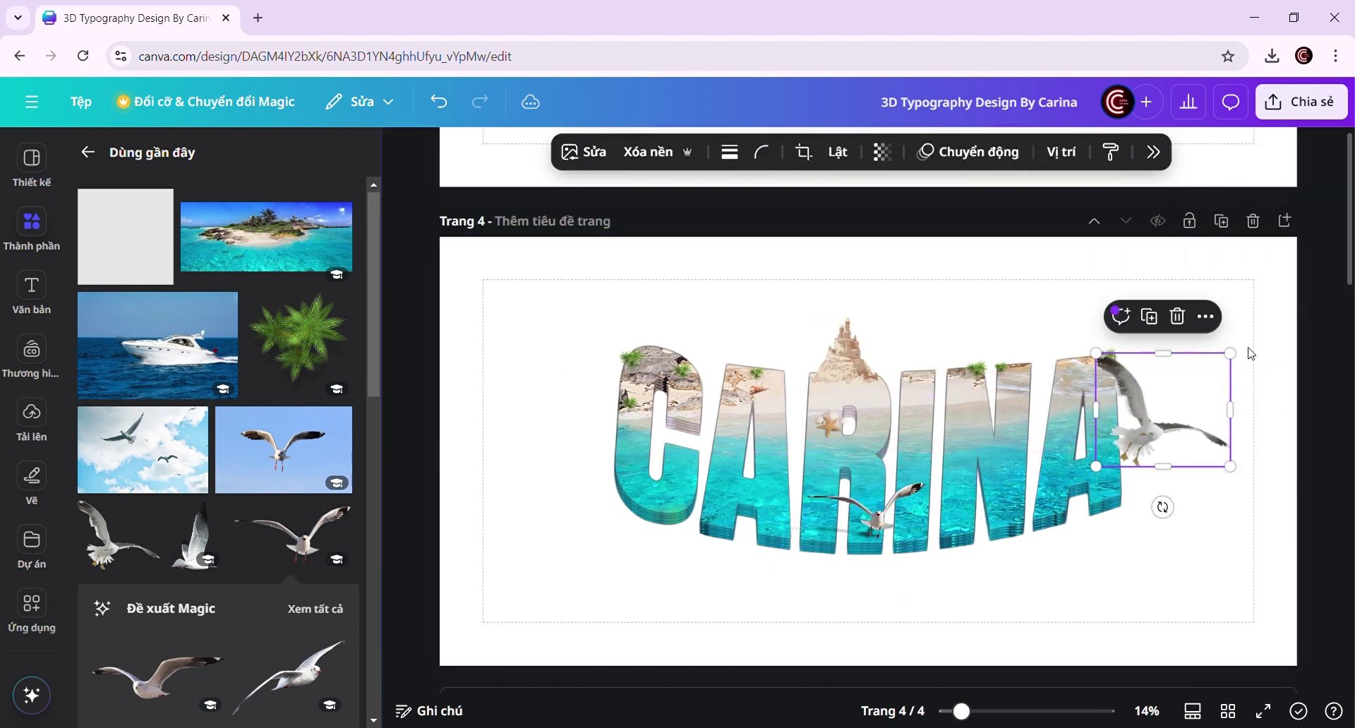
- Shrink the second seagull and move it beside the A
drag(1232, 354, 1188, 391)
drag(1142, 455, 1151, 515)
click(1198, 475)
- Flip the seagull copy horizontally and vertically and move it beneath the original
click(1185, 454)
click(838, 152)
click(862, 203)
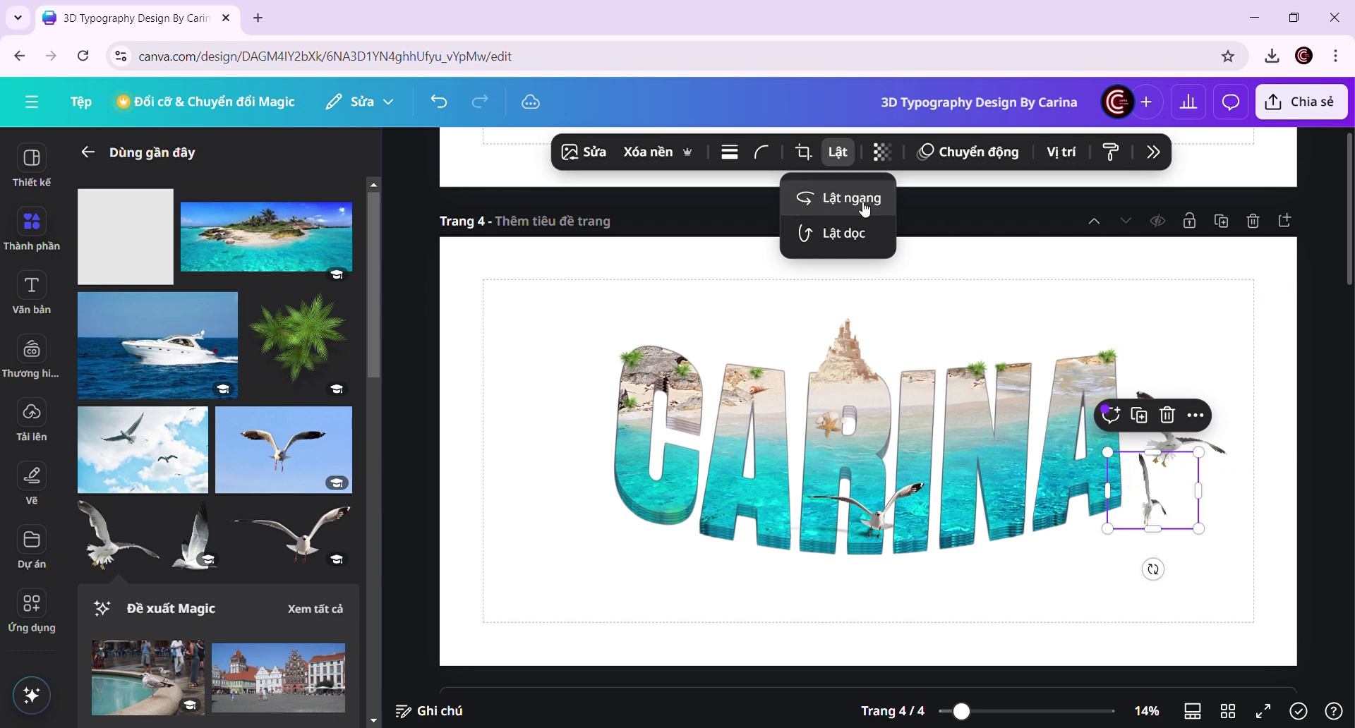
click(833, 233)
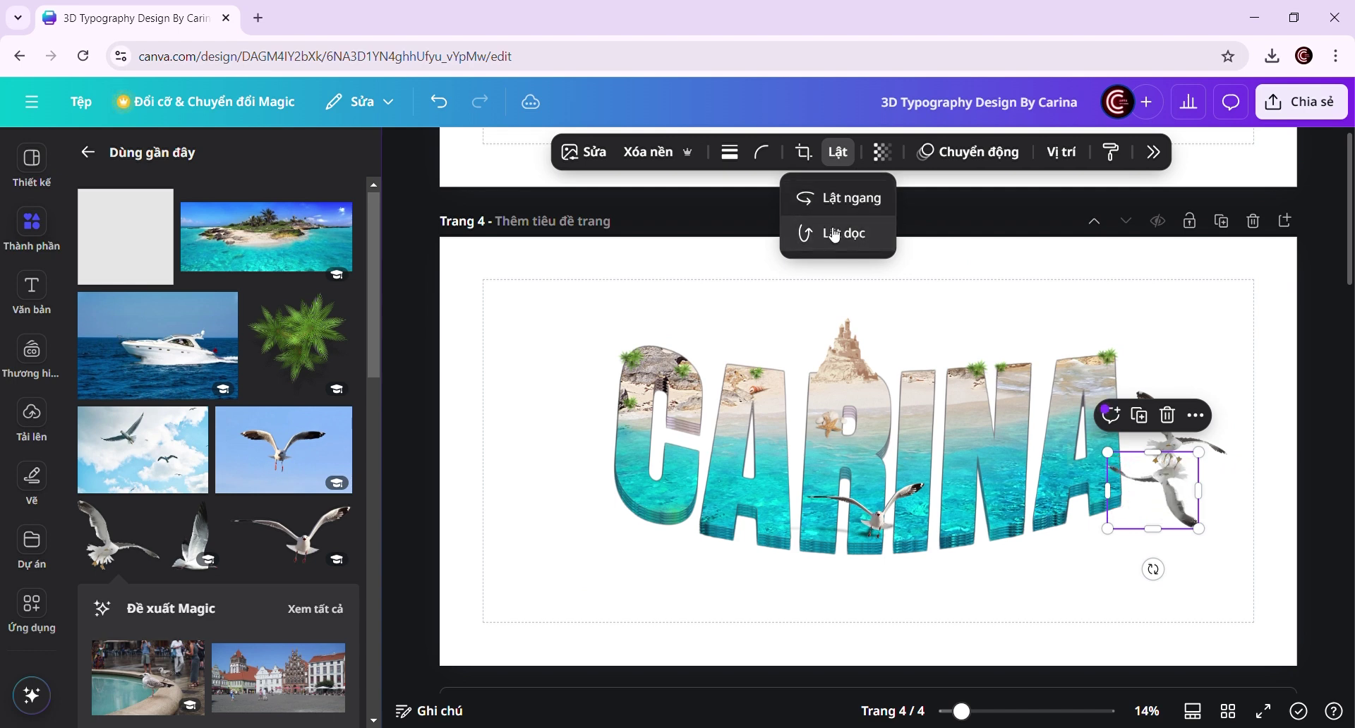
drag(1181, 506, 1110, 490)
- Turn the seagull copy into a black silhouette using a custom duotone with black highlights
click(577, 152)
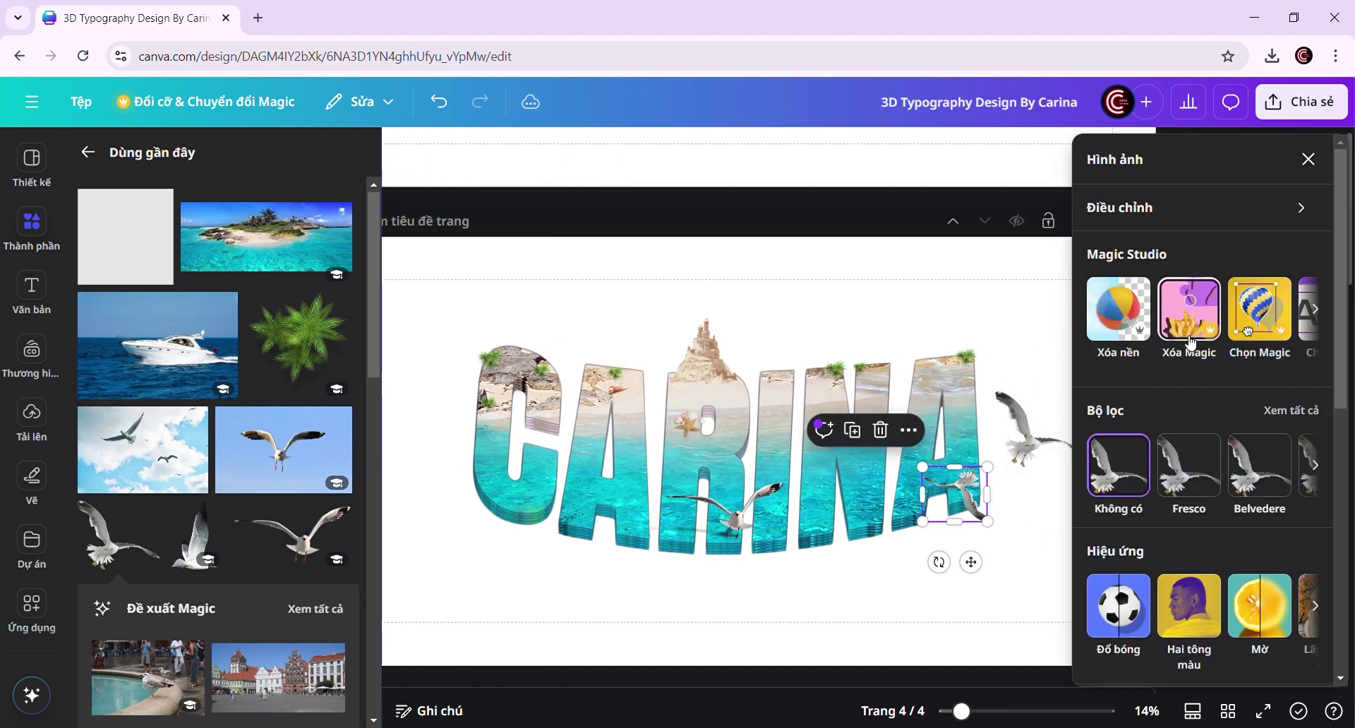
click(1188, 607)
click(1133, 340)
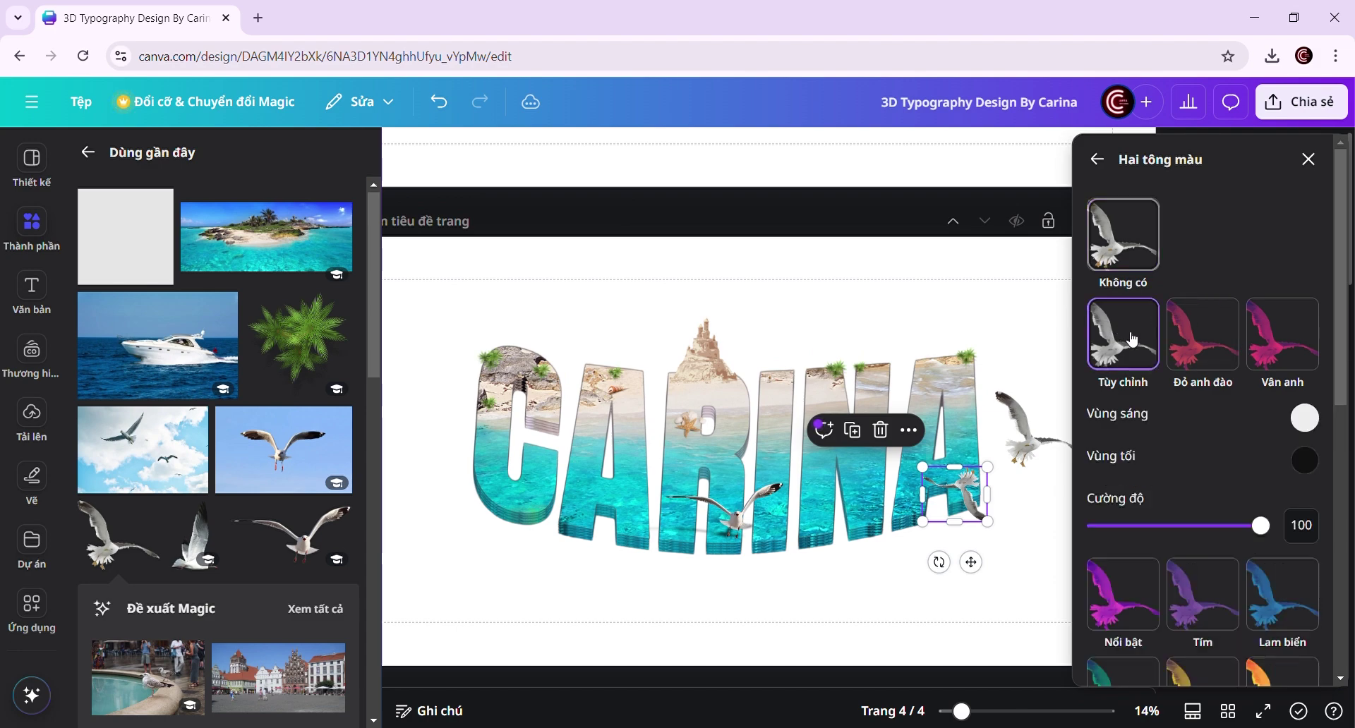
click(1304, 422)
drag(1104, 466, 1024, 597)
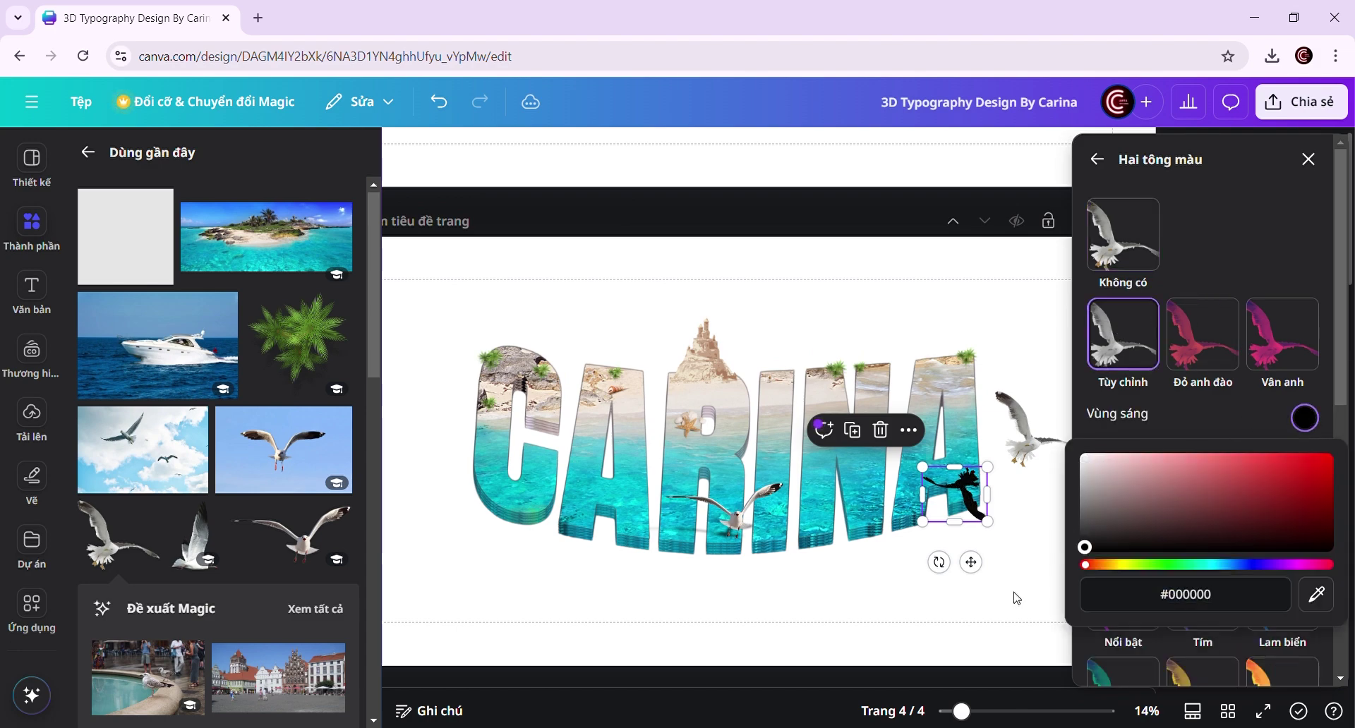
click(1074, 592)
- Apply a whole-image blur of 20 to the silhouette and close the Blur panel
click(1096, 491)
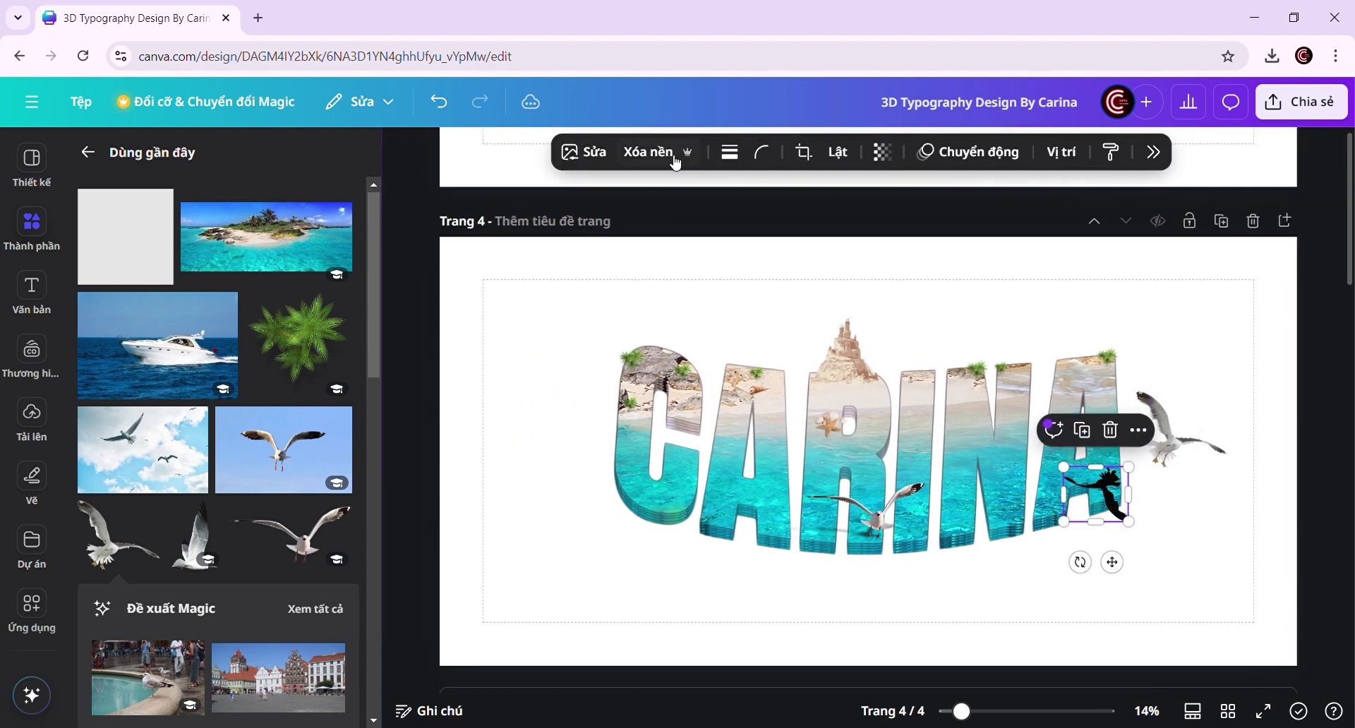
click(586, 152)
click(1256, 614)
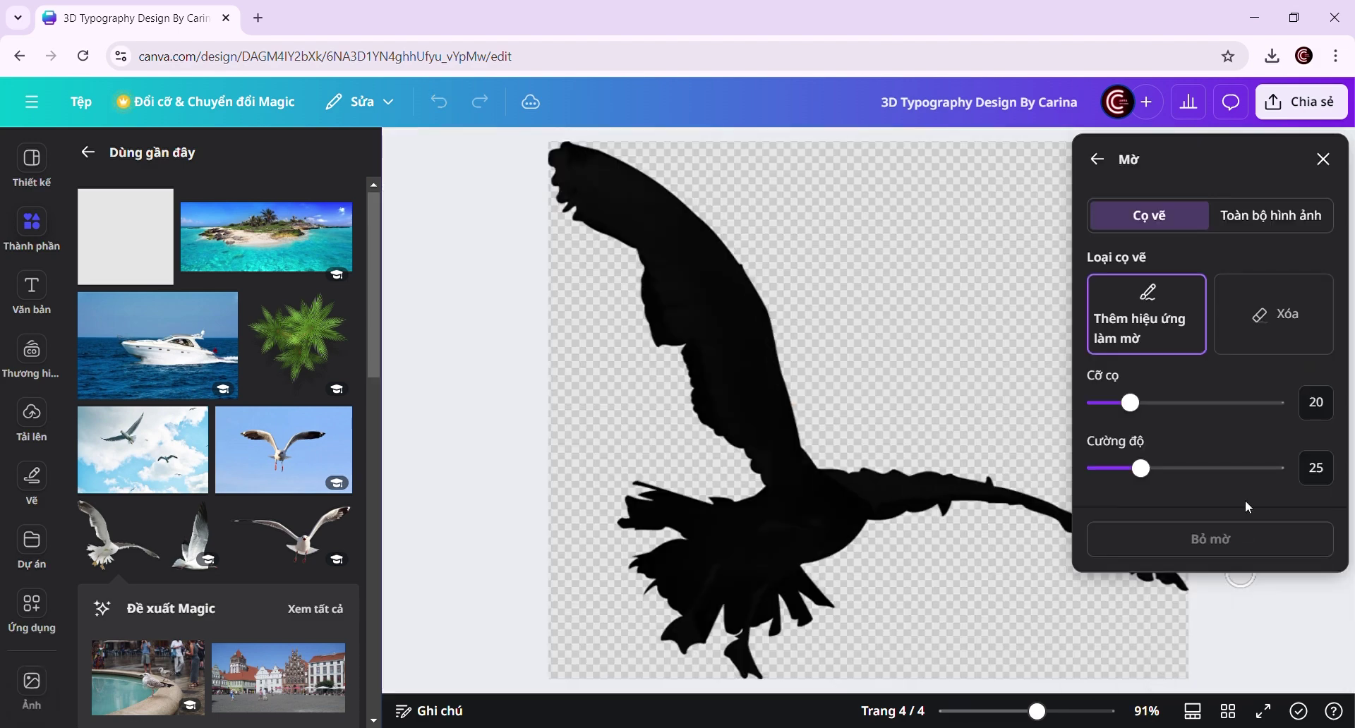
click(1270, 215)
drag(1134, 297, 1154, 306)
click(1322, 160)
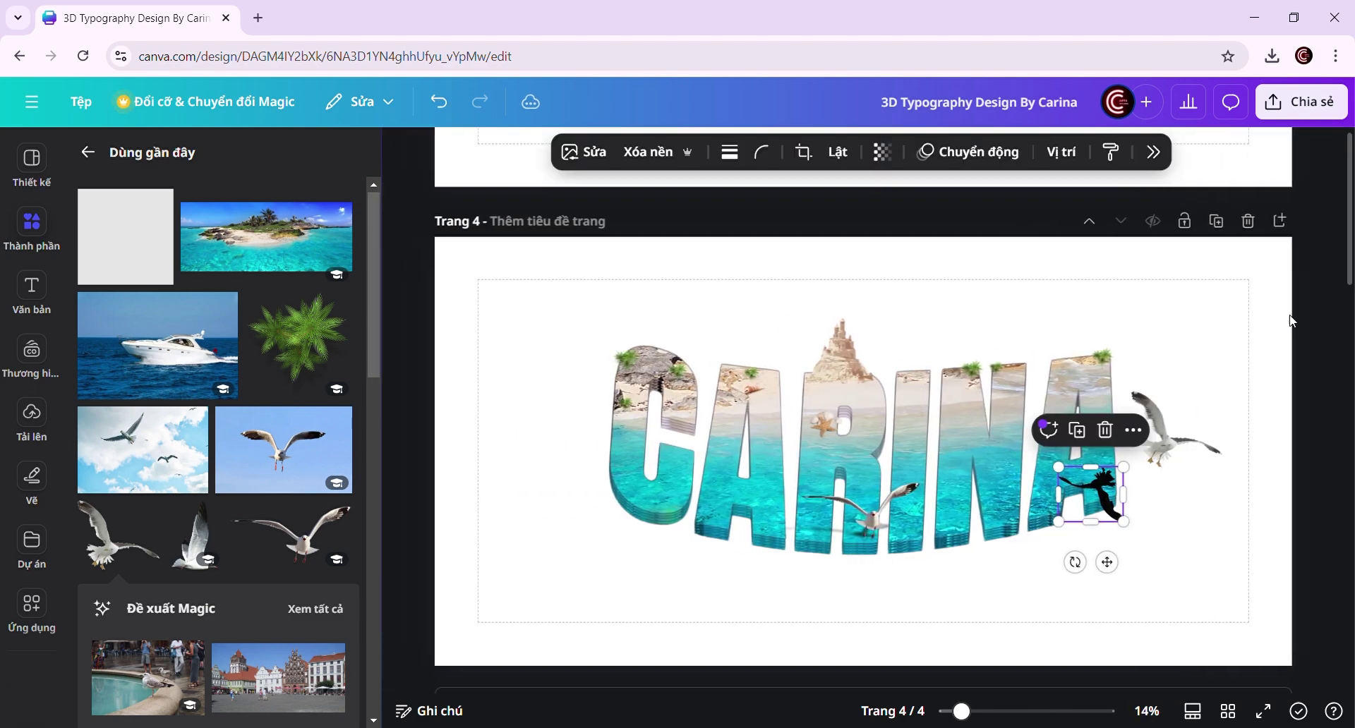
- Apply a Liquify Melt to the black seagull silhouette: amount 0.49, melt scale 0.5, wobble scale 0.18
click(604, 156)
scroll(1285, 635, down, 2)
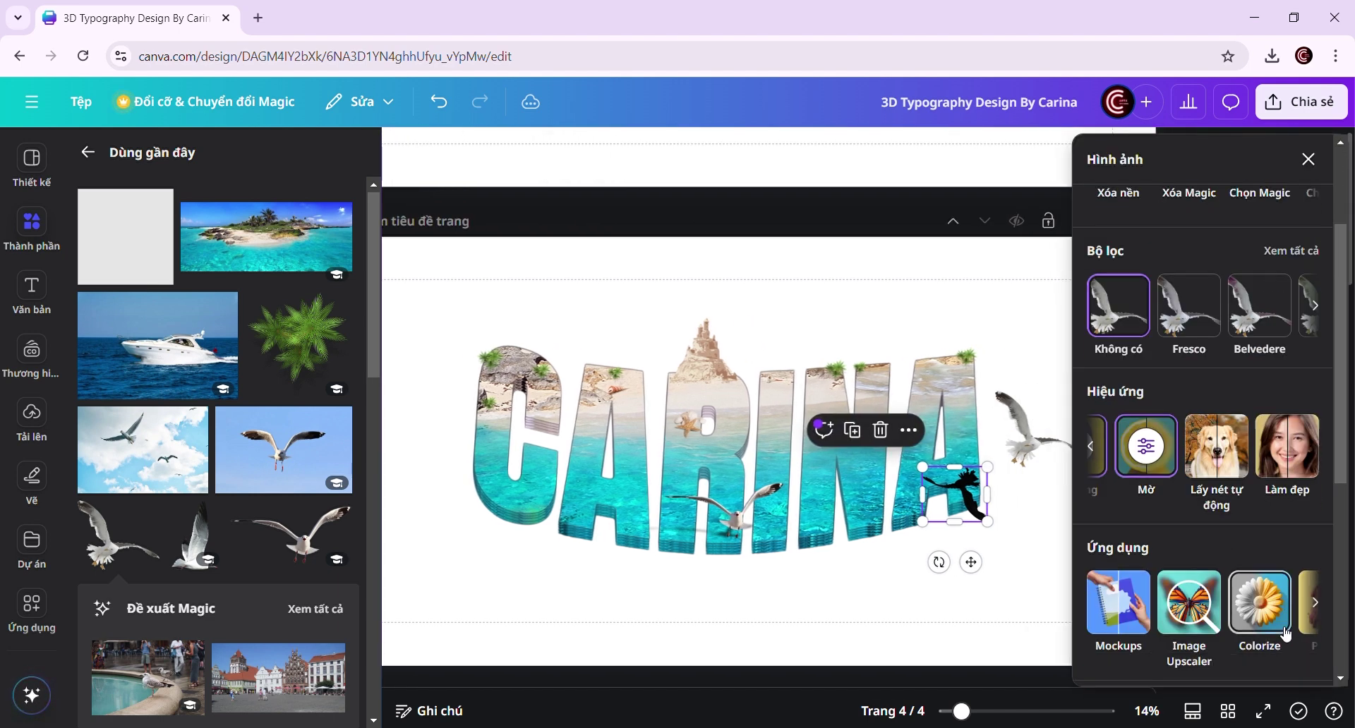
scroll(1286, 621, right, 5)
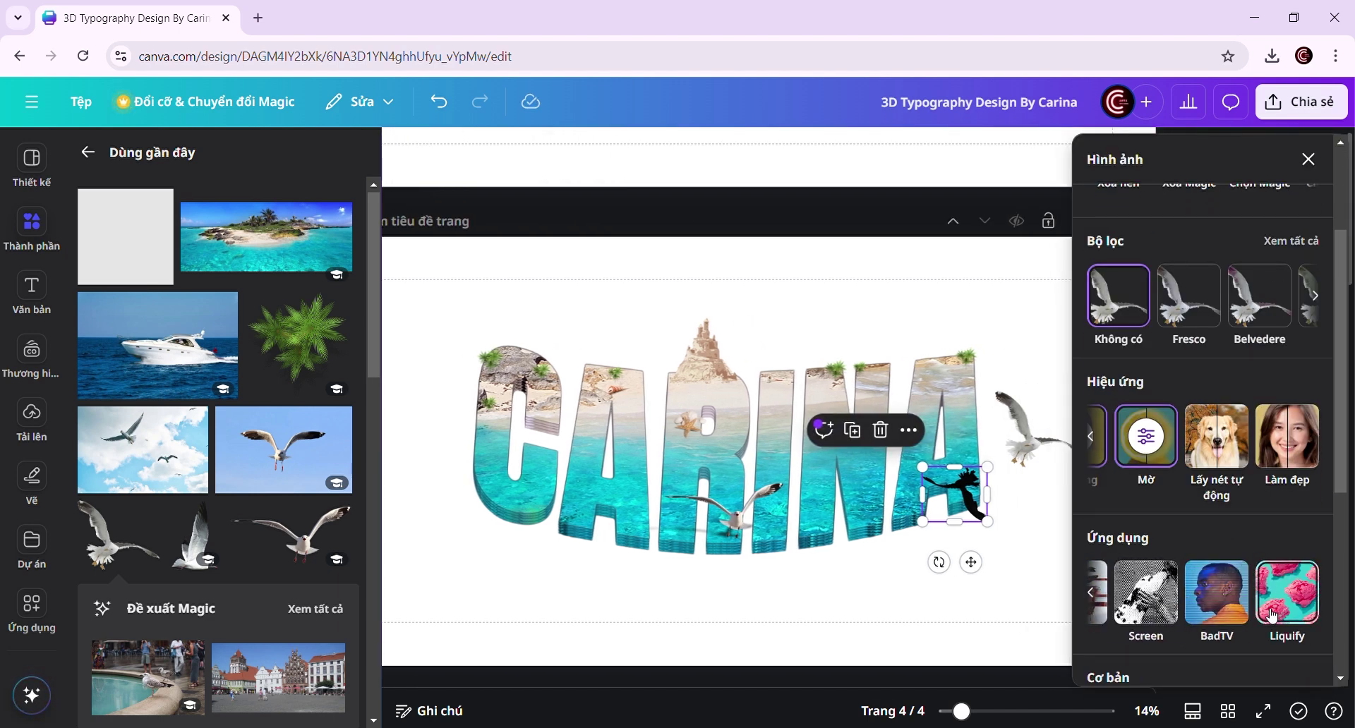
scroll(1252, 618, left, 1)
scroll(1293, 611, right, 1)
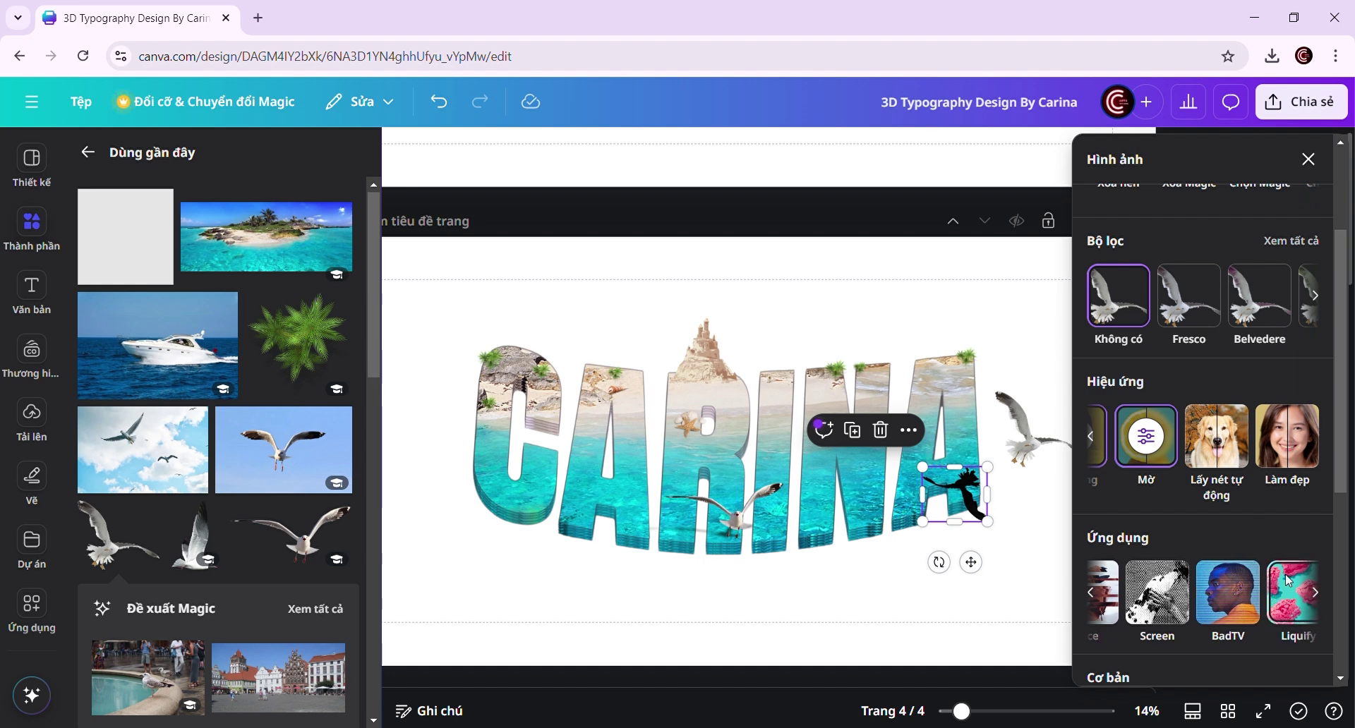
click(1289, 582)
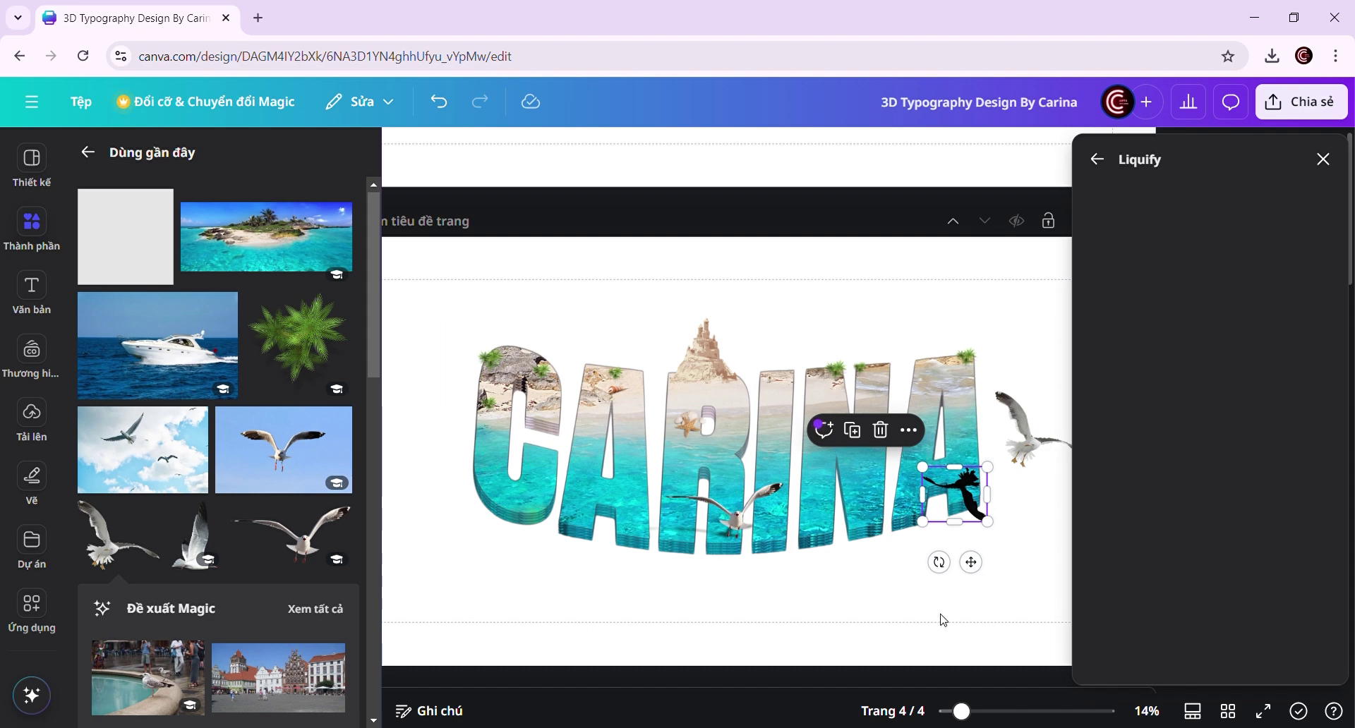
click(1201, 254)
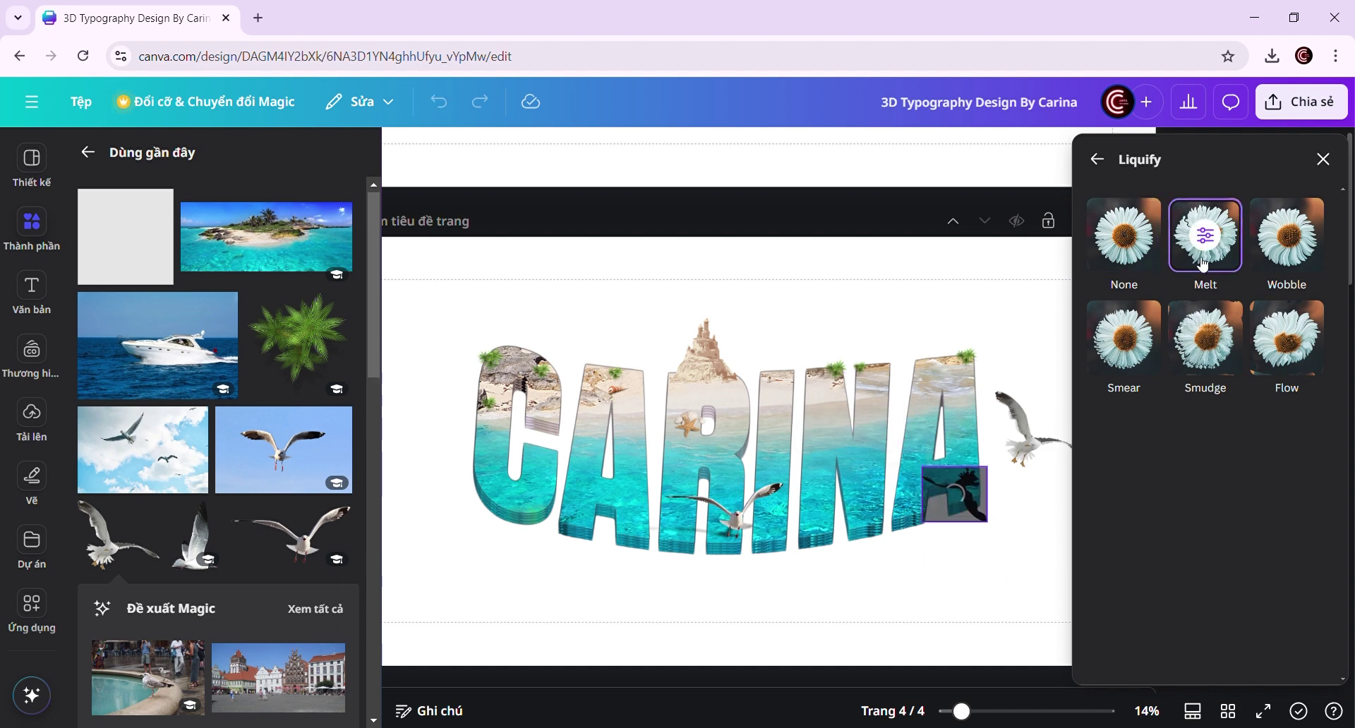
drag(1181, 469, 1192, 472)
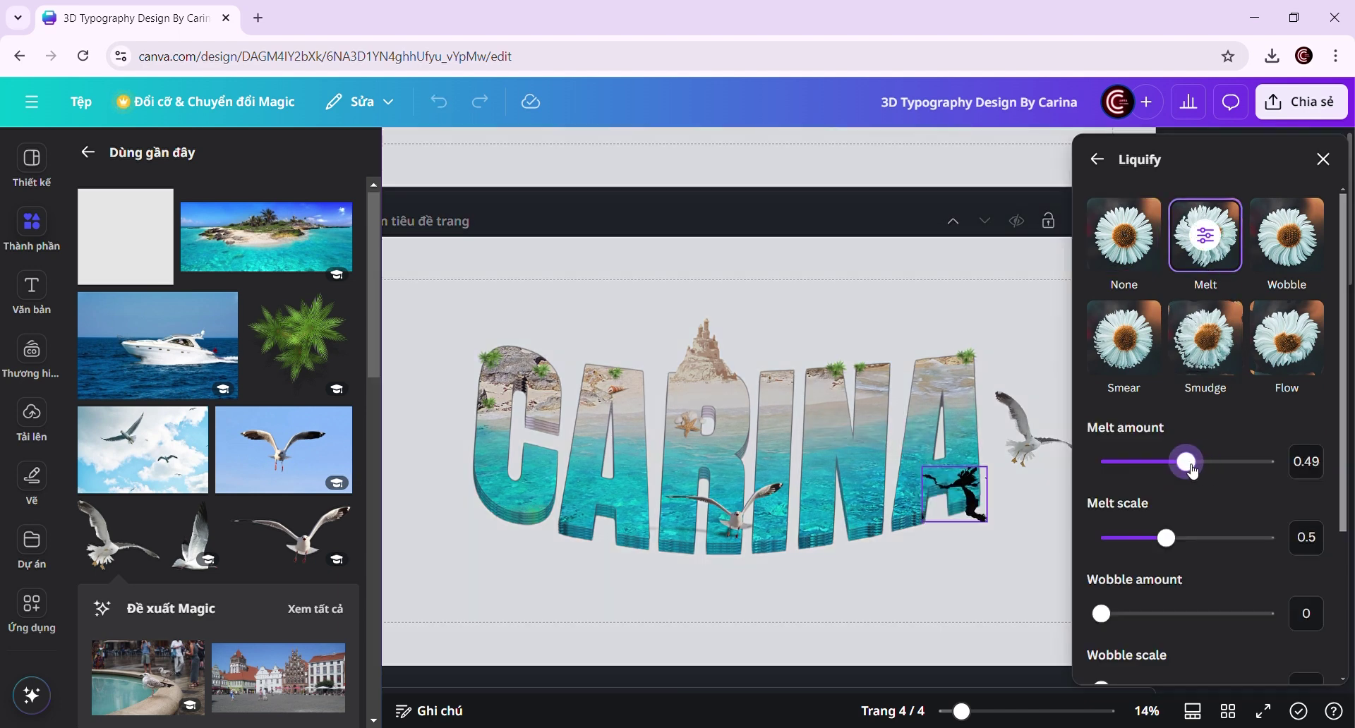
mouse_move(1166, 538)
mouse_down()
mouse_move(1204, 539)
mouse_move(1171, 540)
mouse_up()
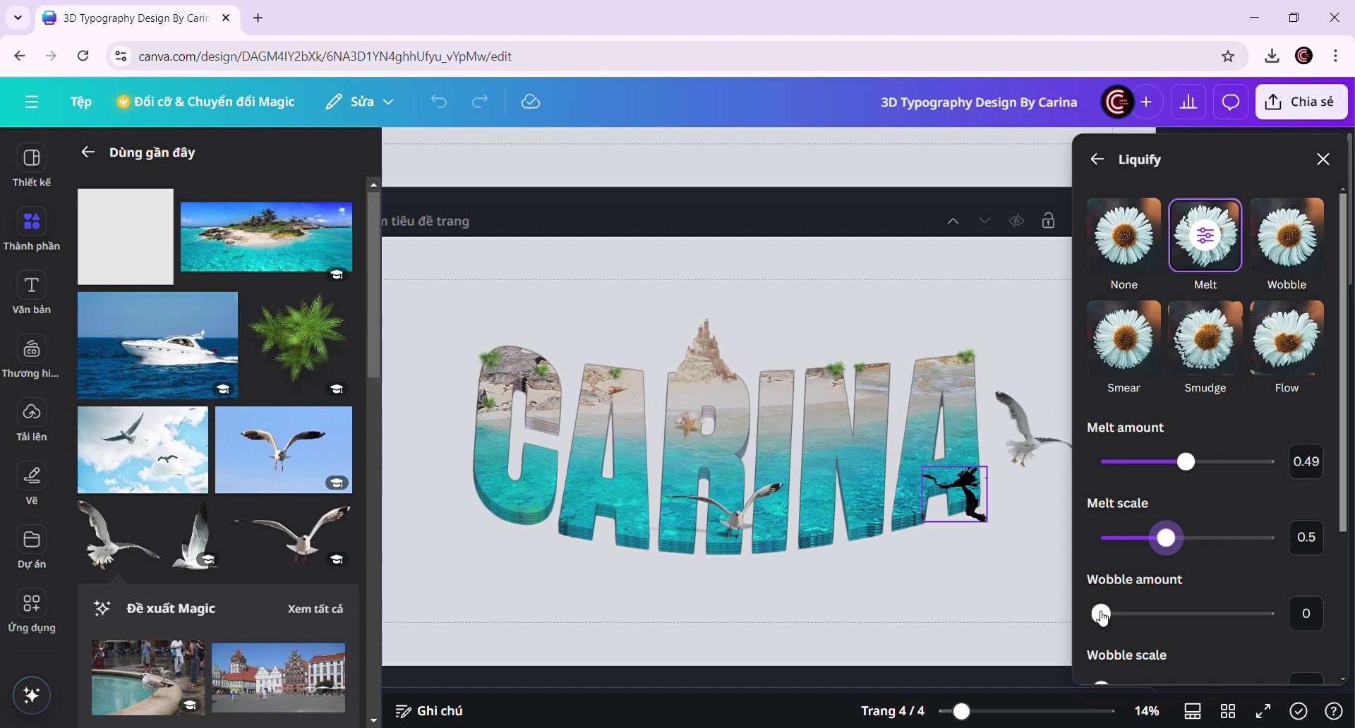
mouse_move(1102, 618)
mouse_down()
mouse_move(1122, 614)
mouse_move(1101, 614)
mouse_up()
scroll(1142, 392, down, 3)
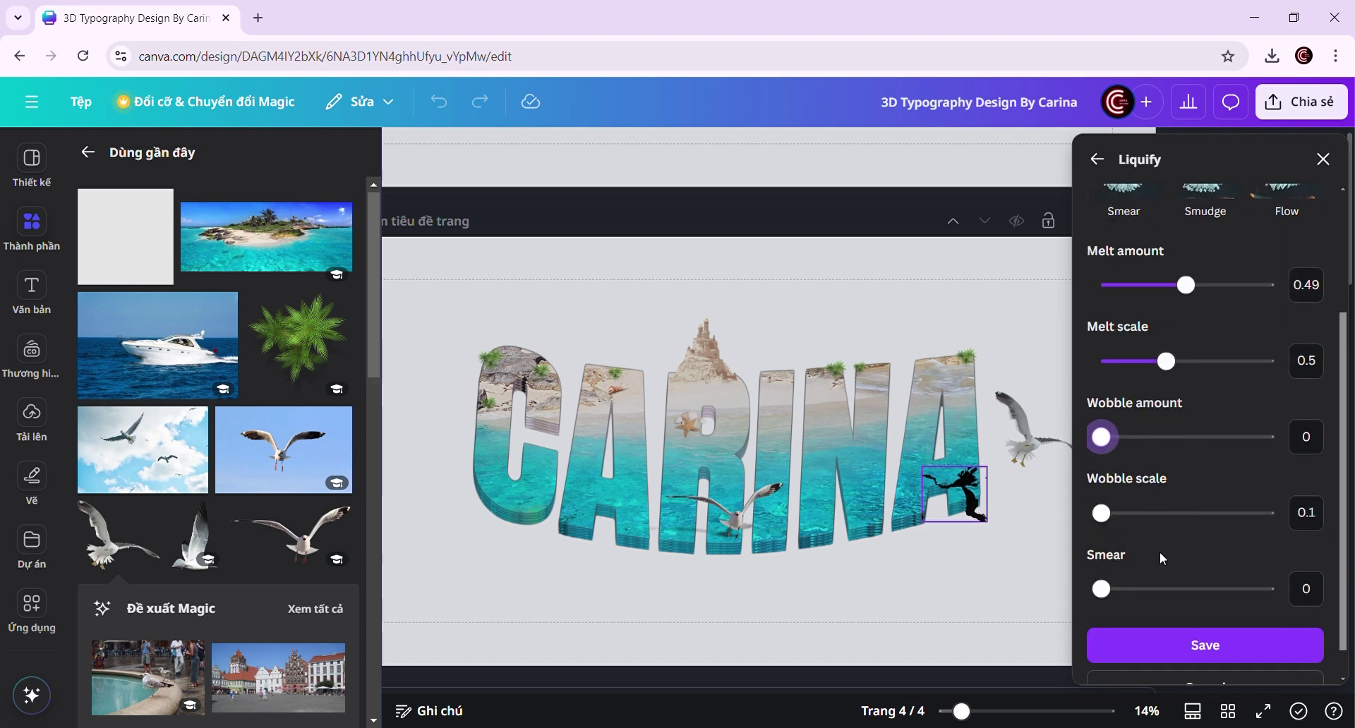
drag(1102, 513, 1122, 523)
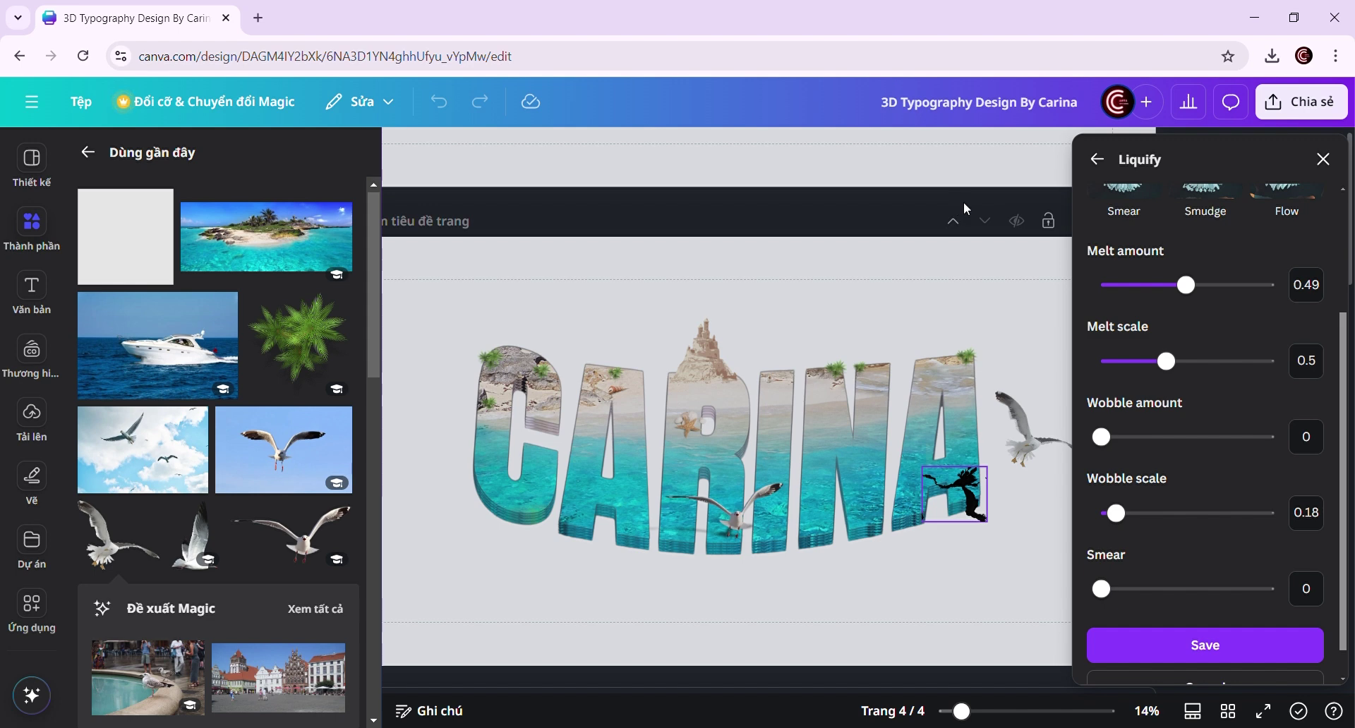
- Save the melt distortion and set the silhouette's transparency to 46 for a faint shadow
click(1200, 644)
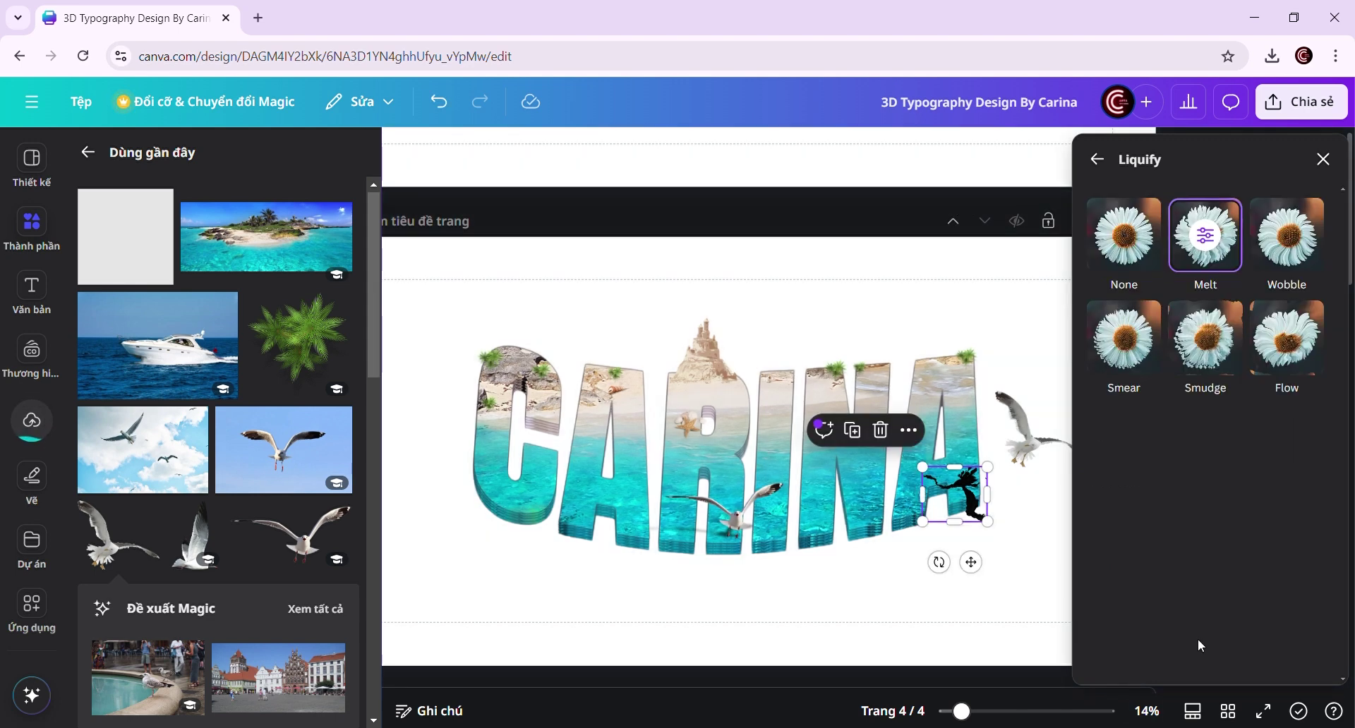
click(1323, 159)
click(882, 151)
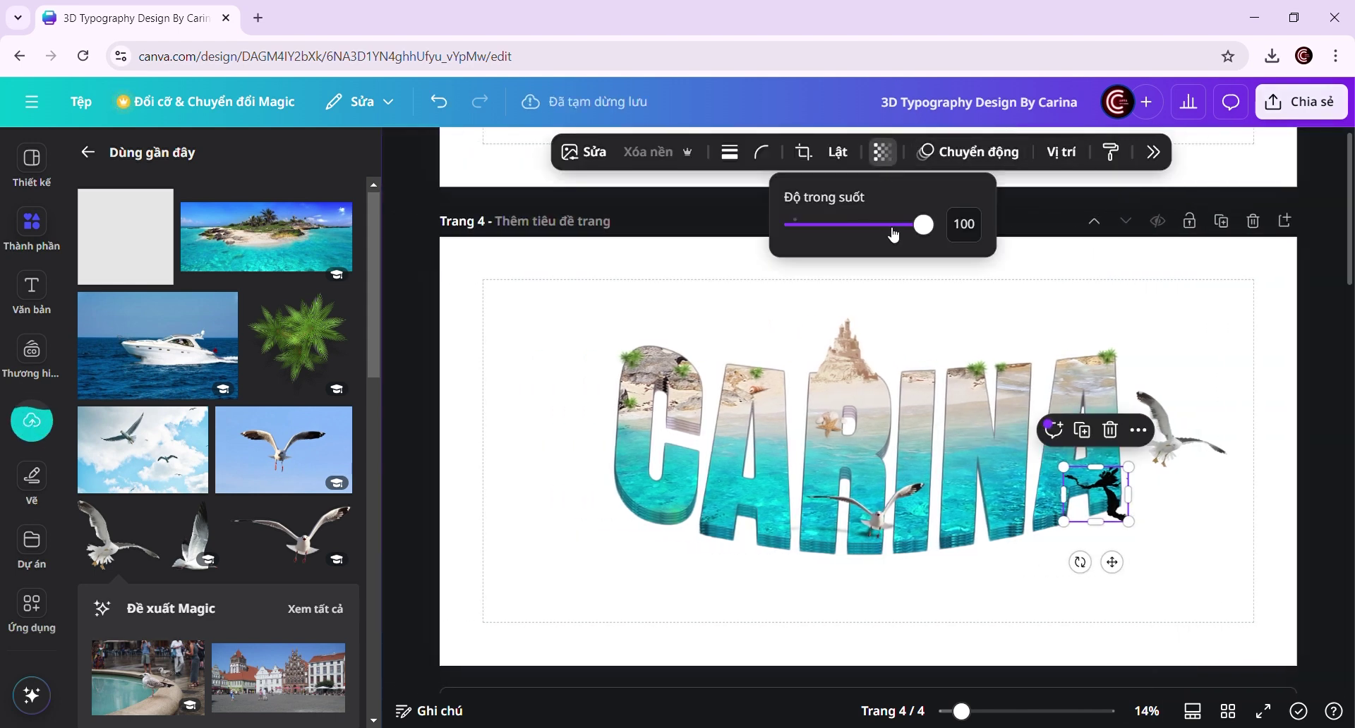
drag(922, 224, 869, 235)
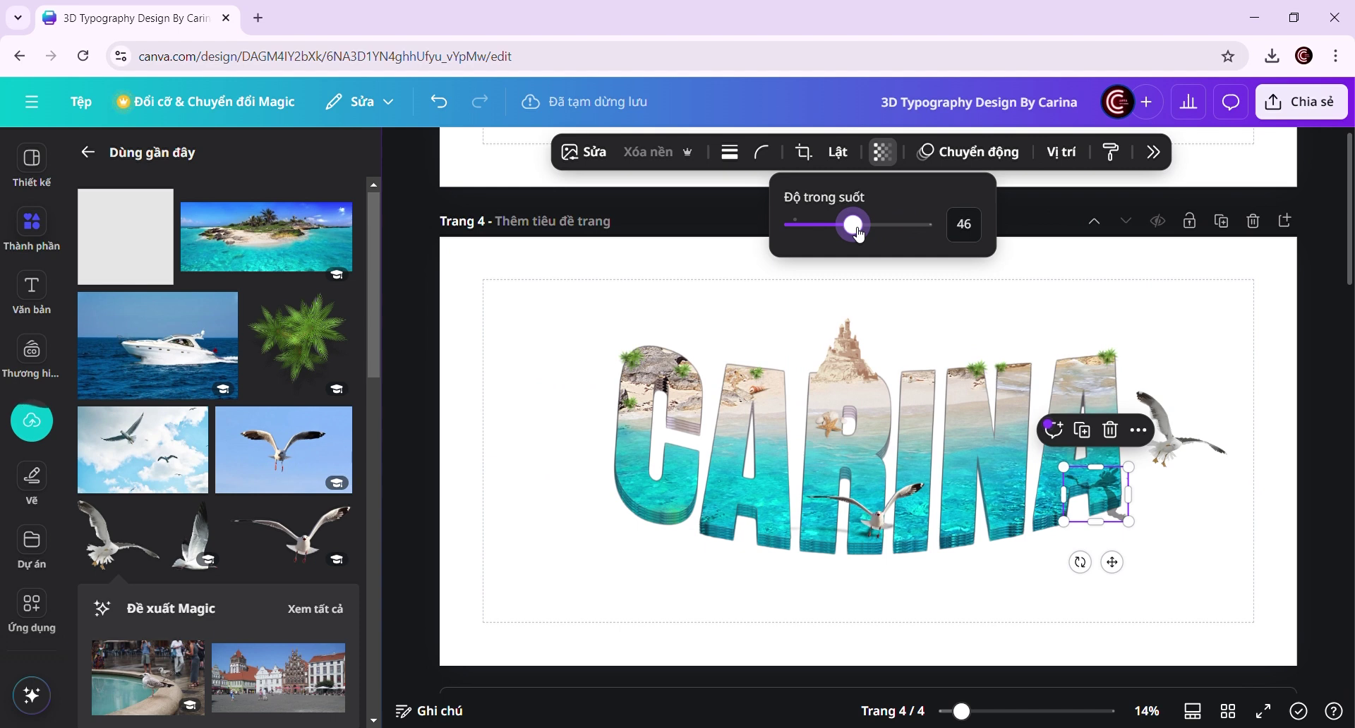
click(1223, 590)
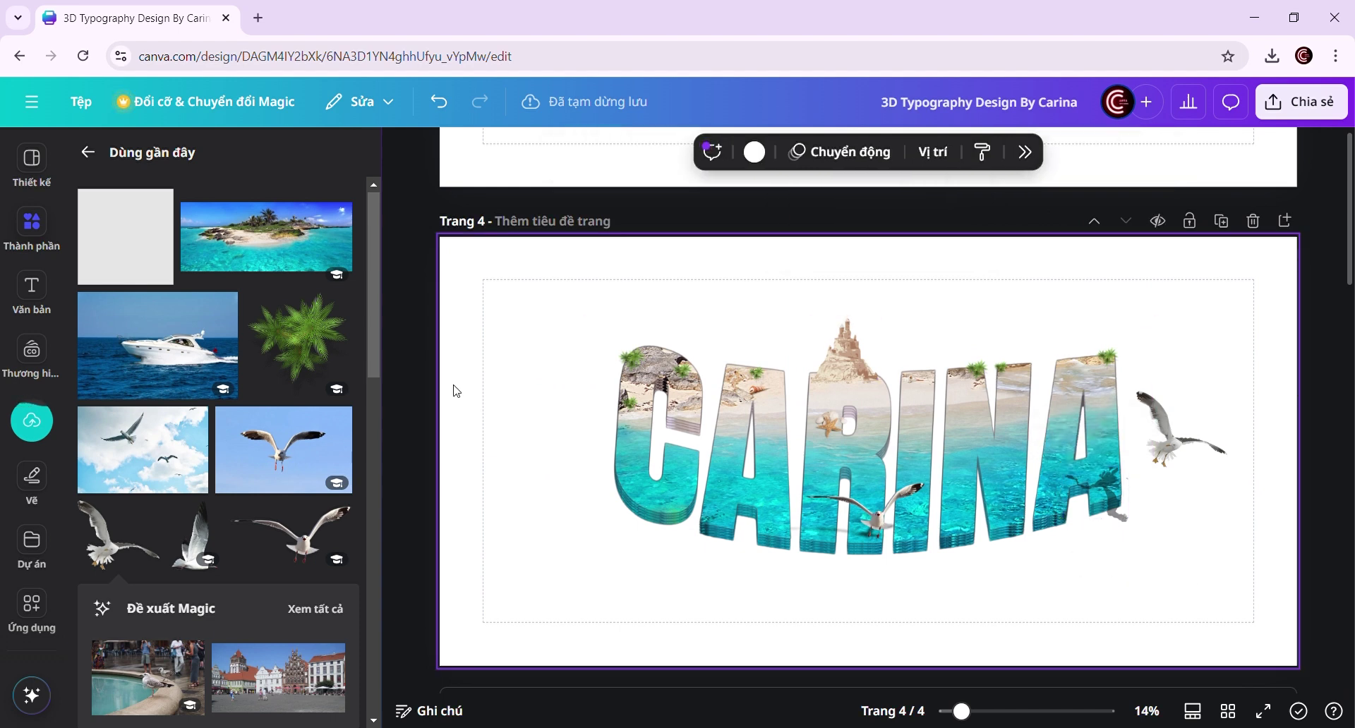
- Place a small seagull photo just left of the C, tilted about -13°
click(200, 558)
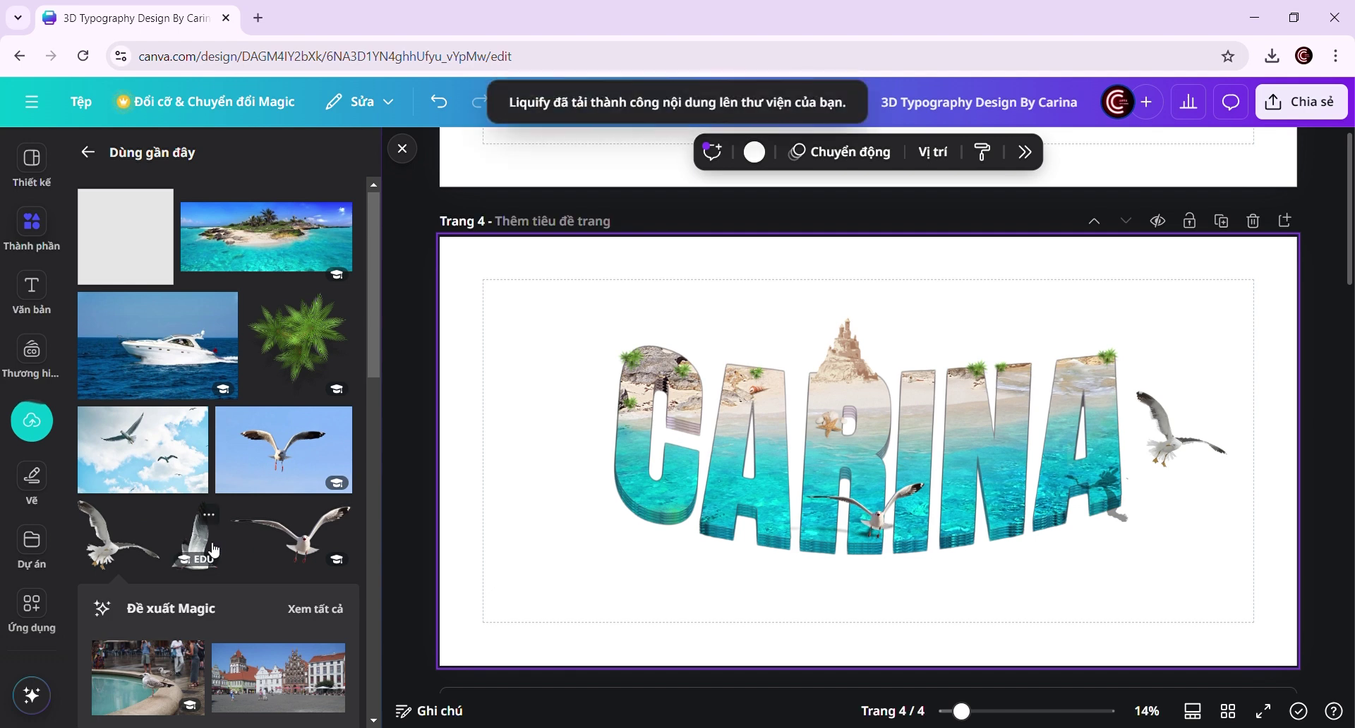
drag(874, 475, 596, 453)
drag(631, 400, 622, 415)
click(626, 611)
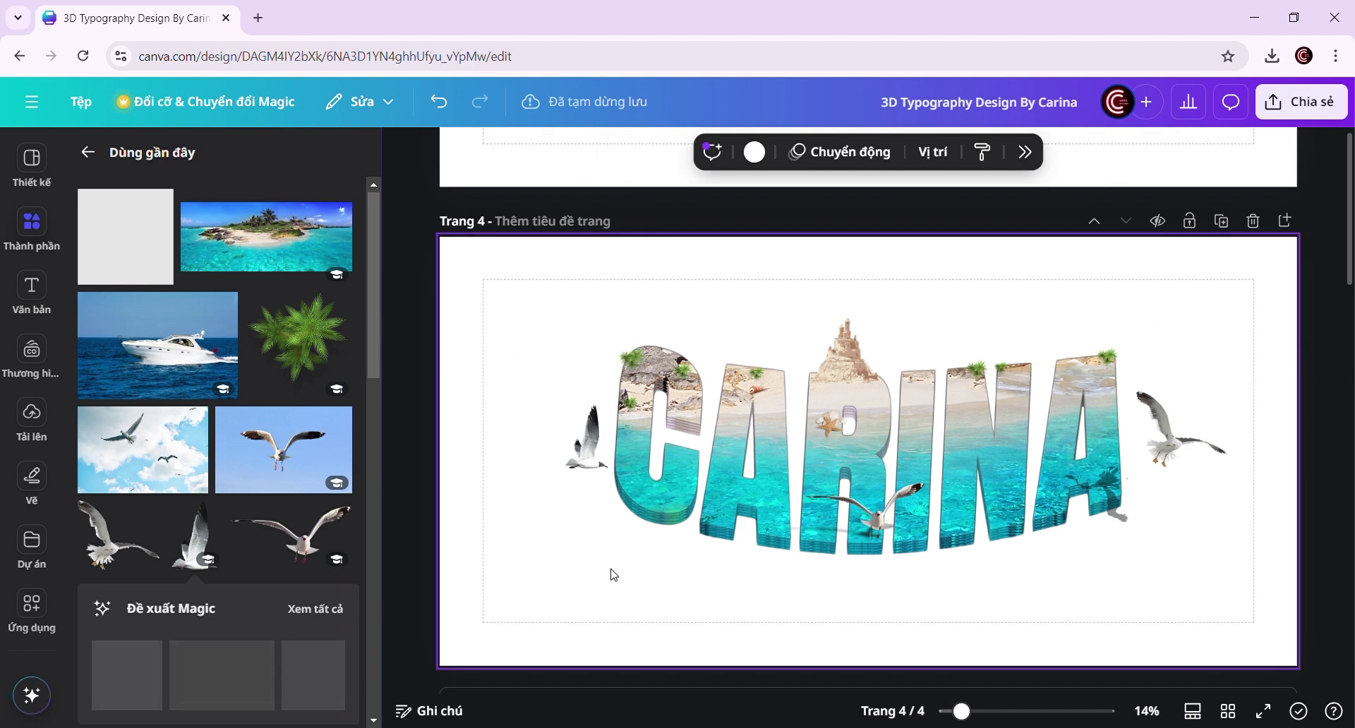
drag(593, 467, 599, 470)
drag(579, 515, 600, 522)
mouse_move(595, 459)
mouse_down()
mouse_move(568, 457)
mouse_move(582, 469)
mouse_up()
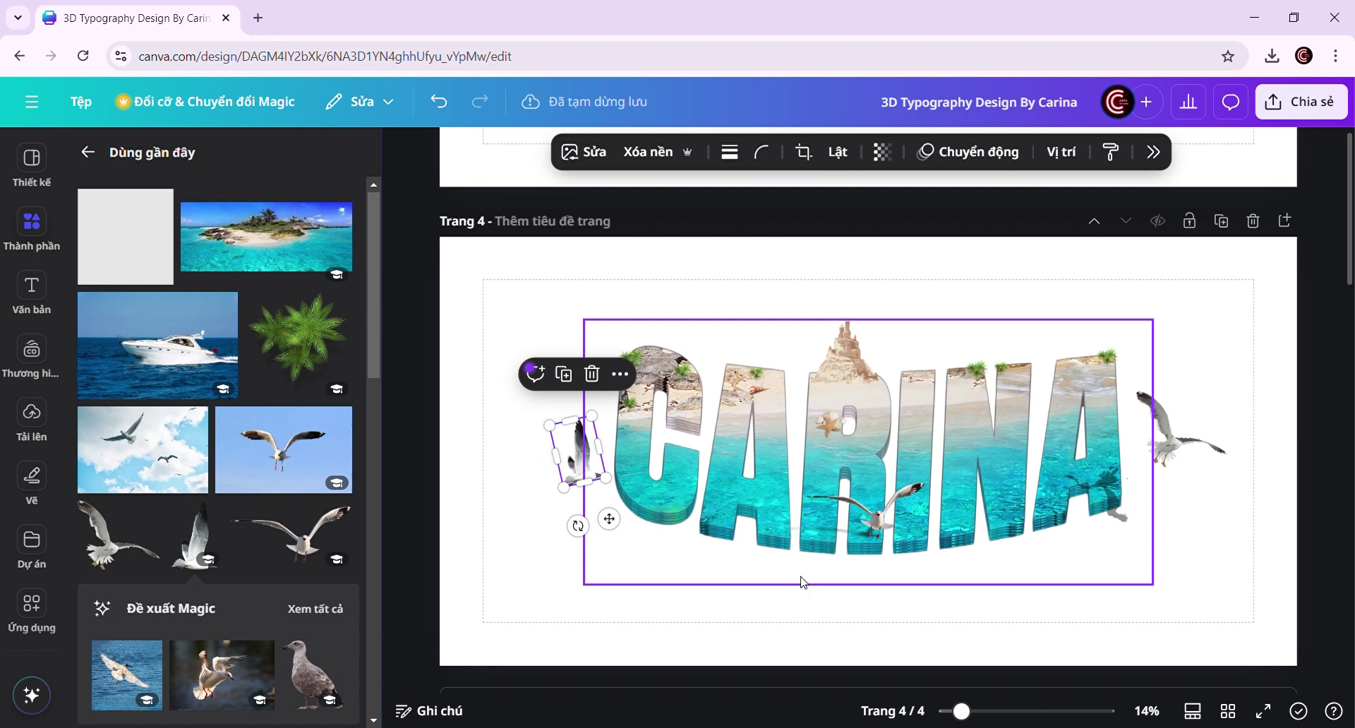
click(766, 607)
scroll(1017, 613, down, 1)
- Enlarge the starfish under the sandcastle slightly
scroll(1051, 605, up, 4)
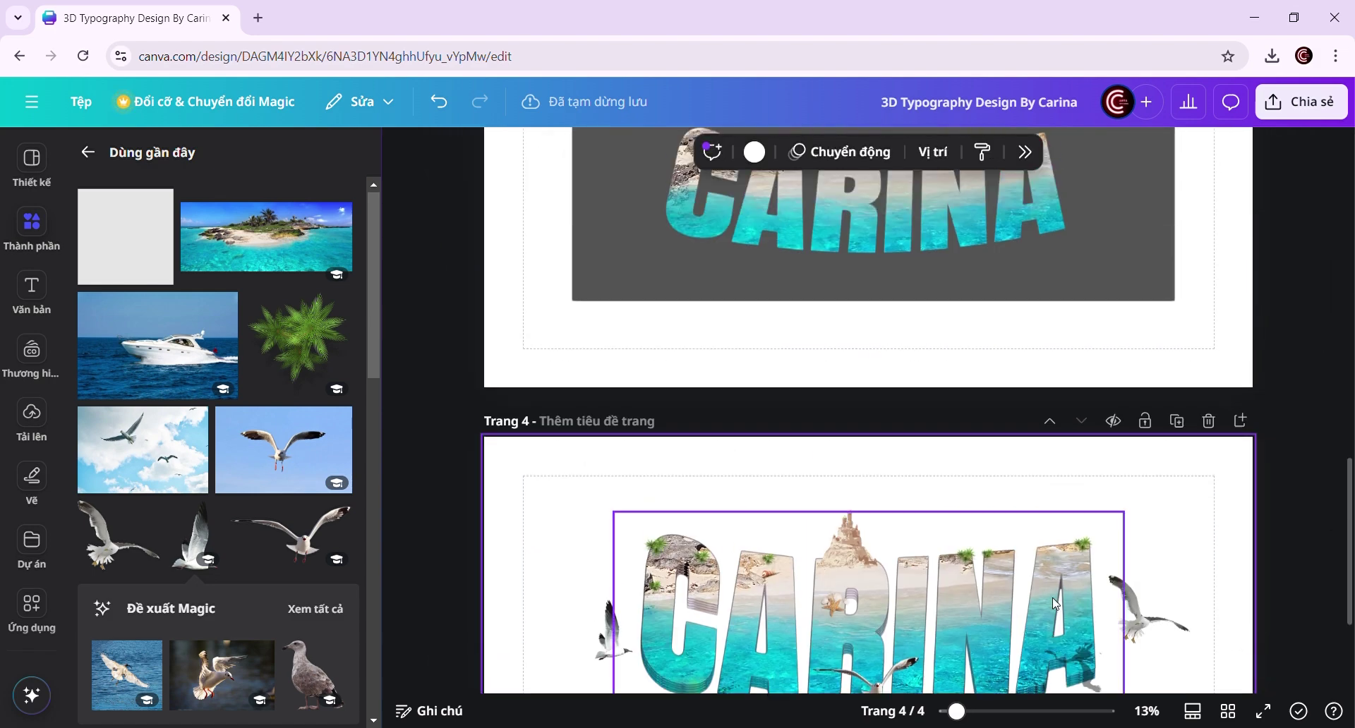
scroll(1054, 604, down, 2)
scroll(1054, 604, up, 12)
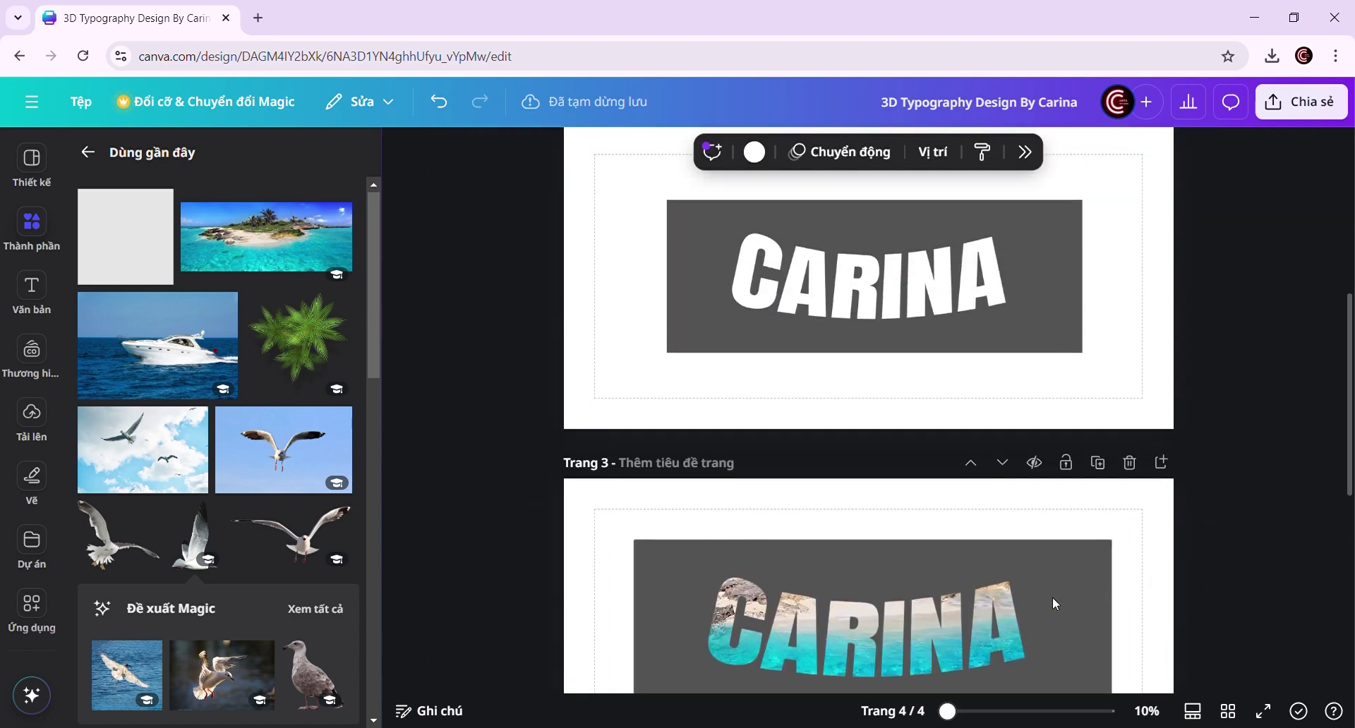
scroll(1054, 601, down, 9)
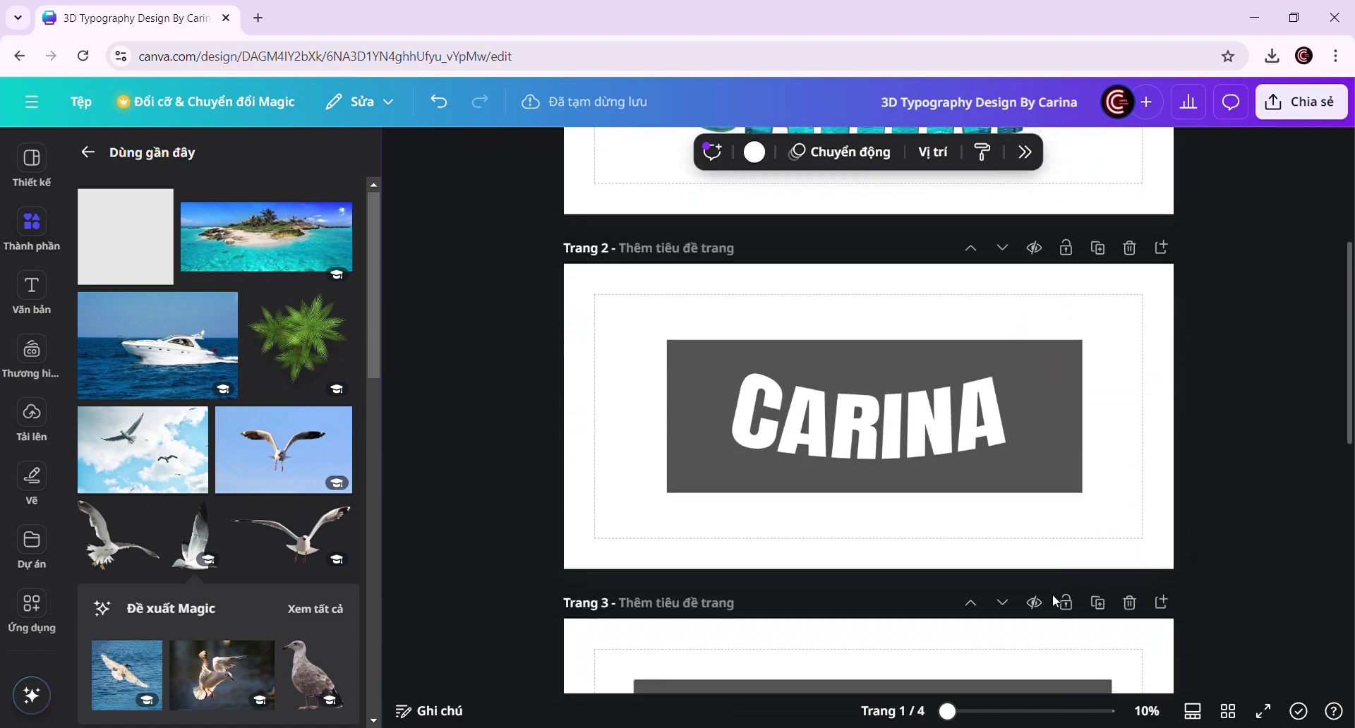
scroll(1050, 594, down, 4)
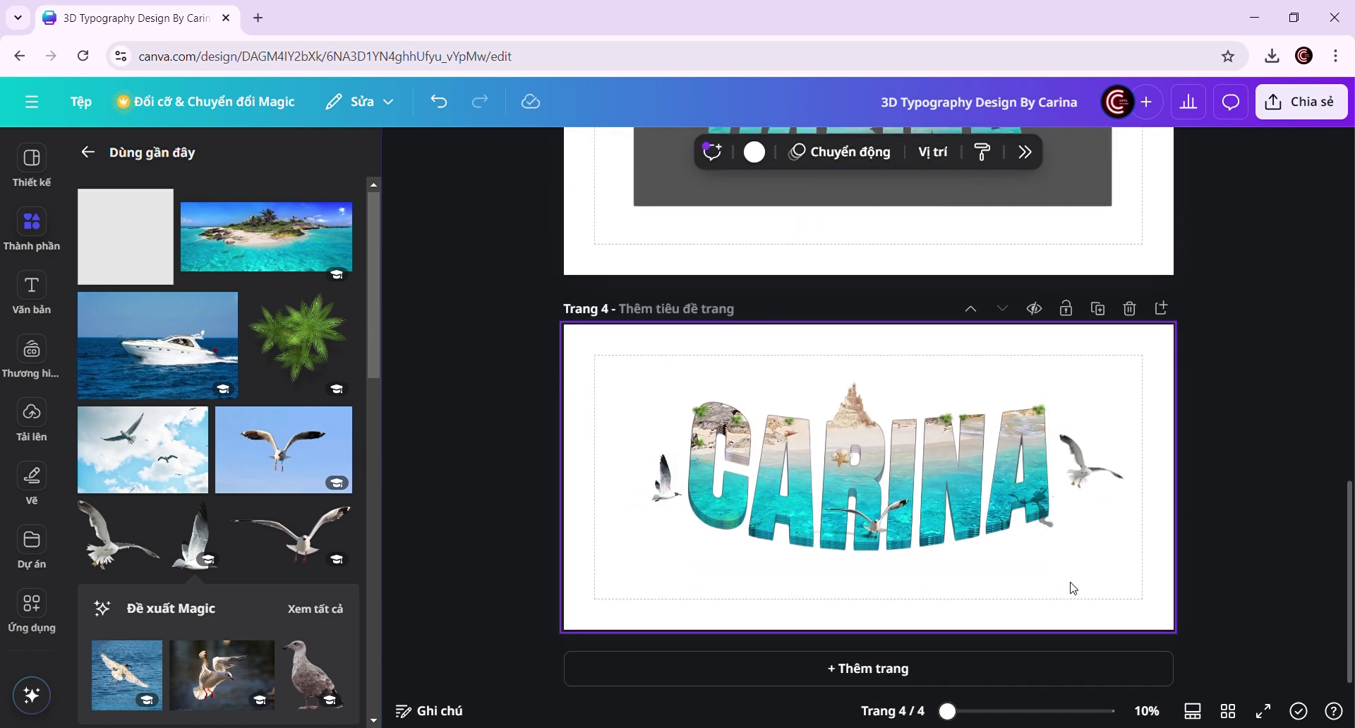
scroll(934, 519, up, 3)
click(827, 457)
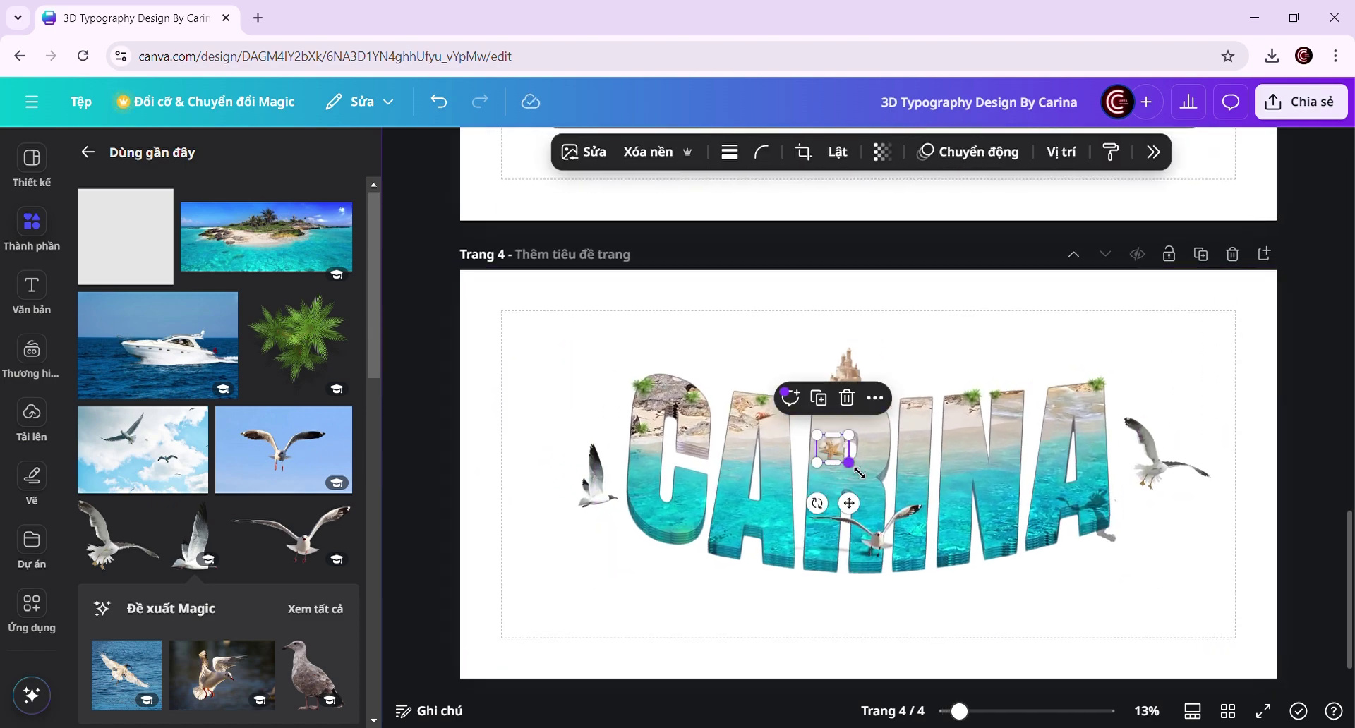
drag(849, 463, 853, 469)
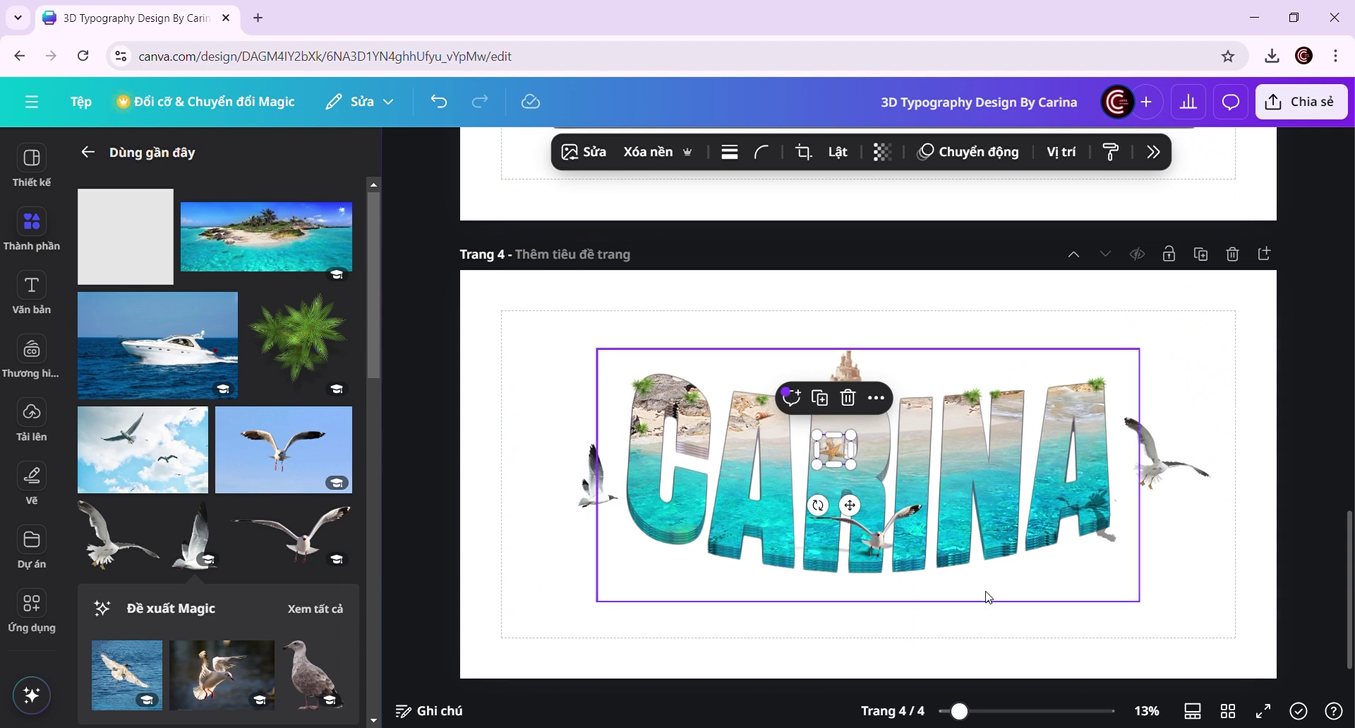
click(1014, 643)
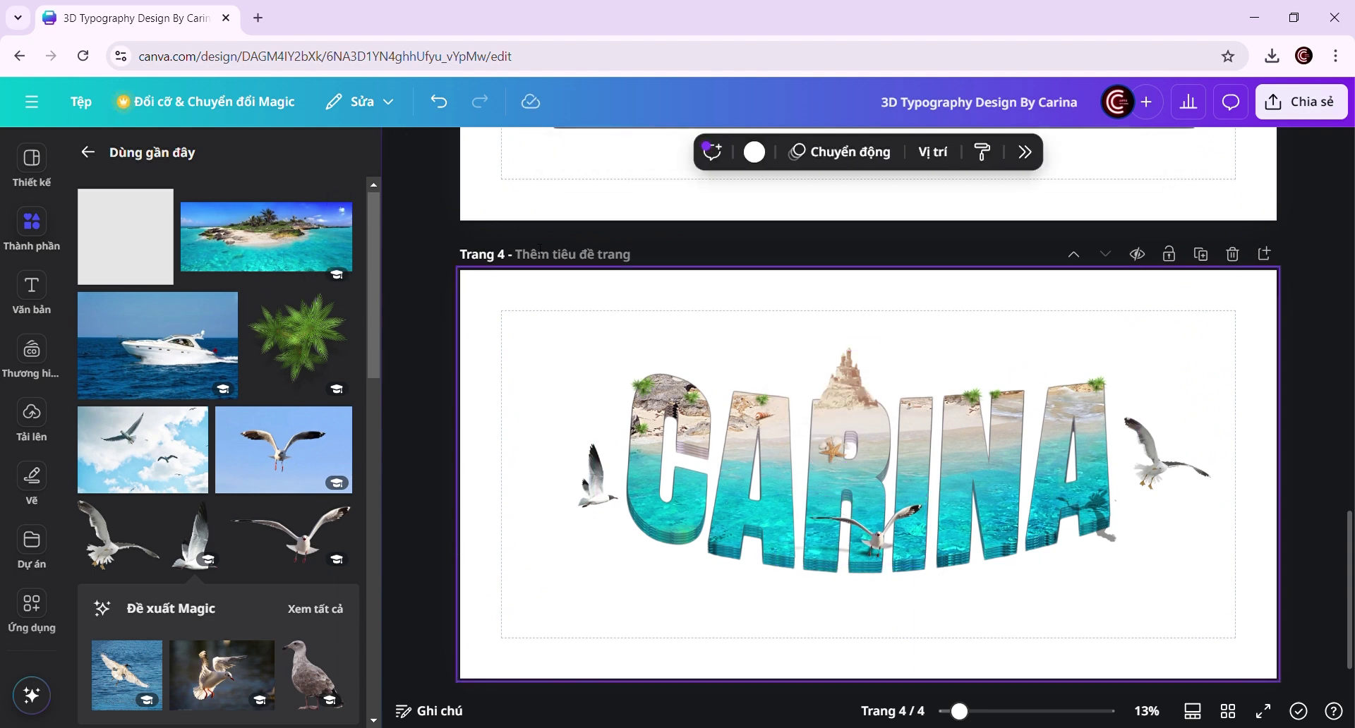
- Select all CARINA artwork elements, scale them up to fill page 4, and centre them
click(403, 149)
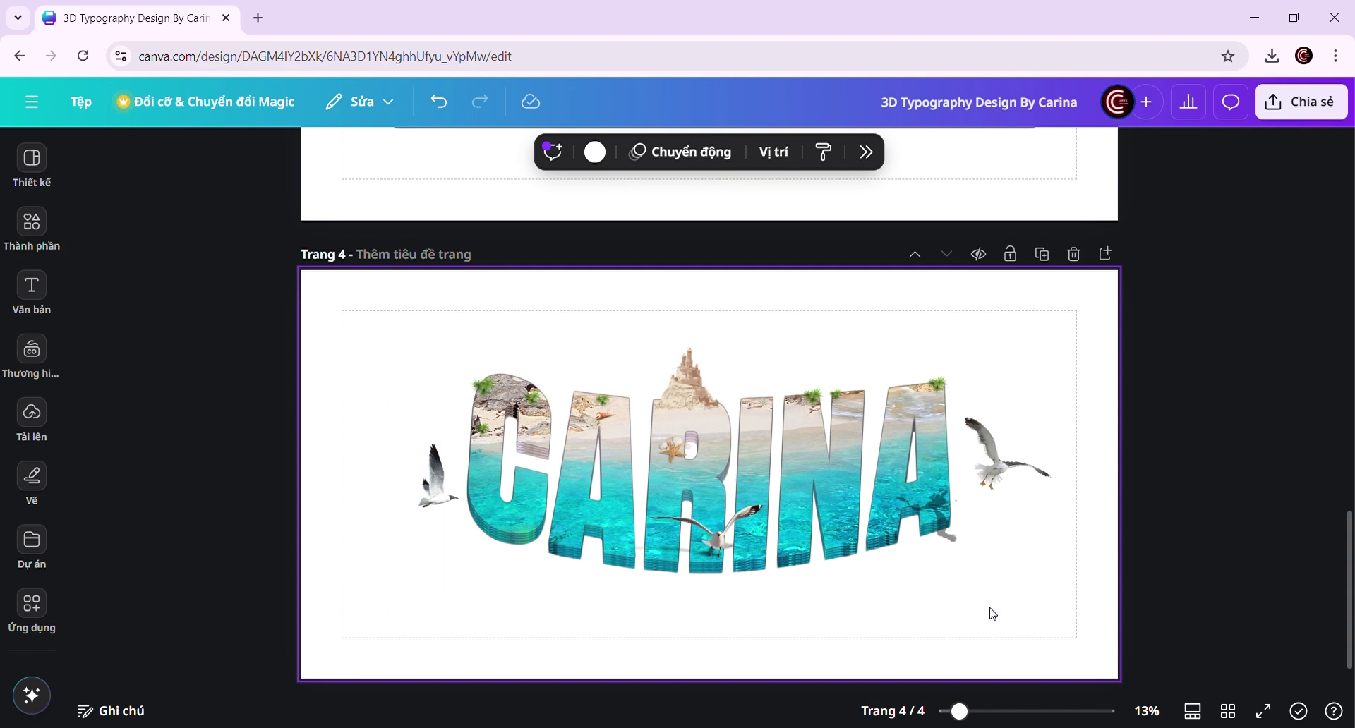
ctrl+scroll(993, 614, up, 3)
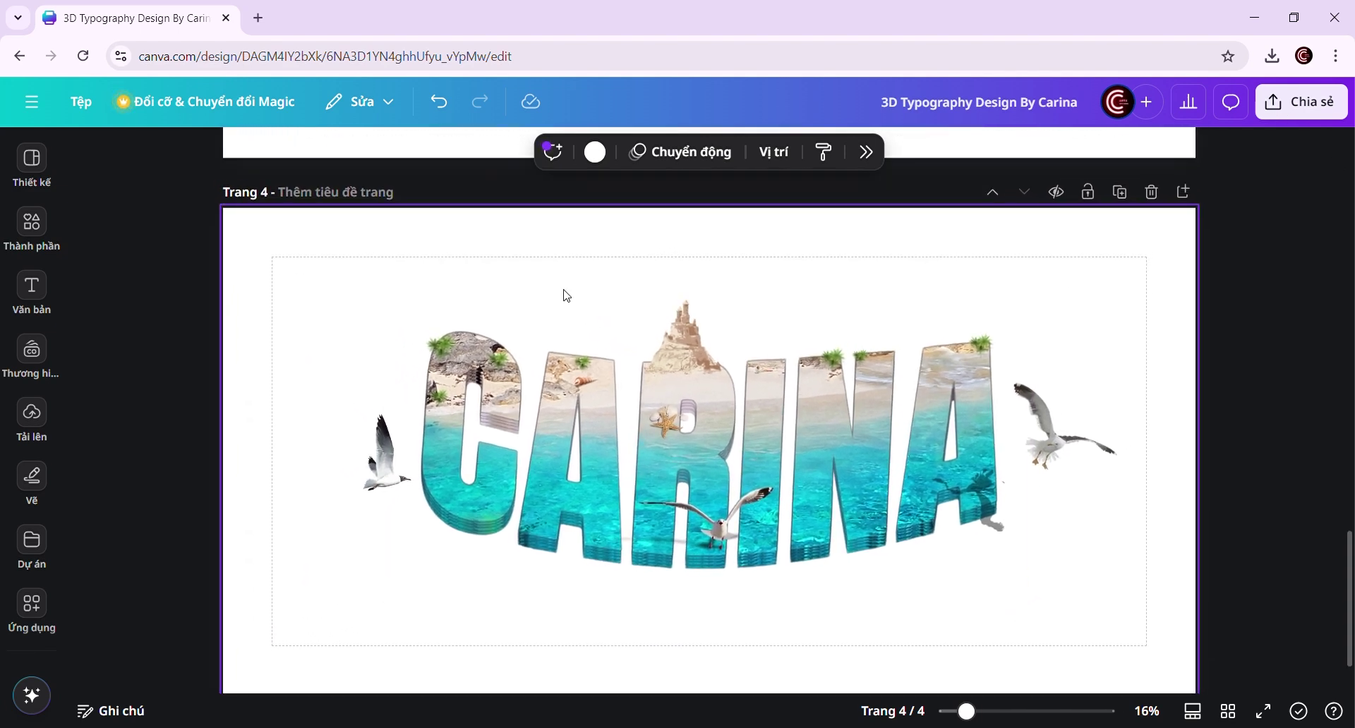
drag(258, 280, 1169, 630)
drag(1083, 561, 1016, 543)
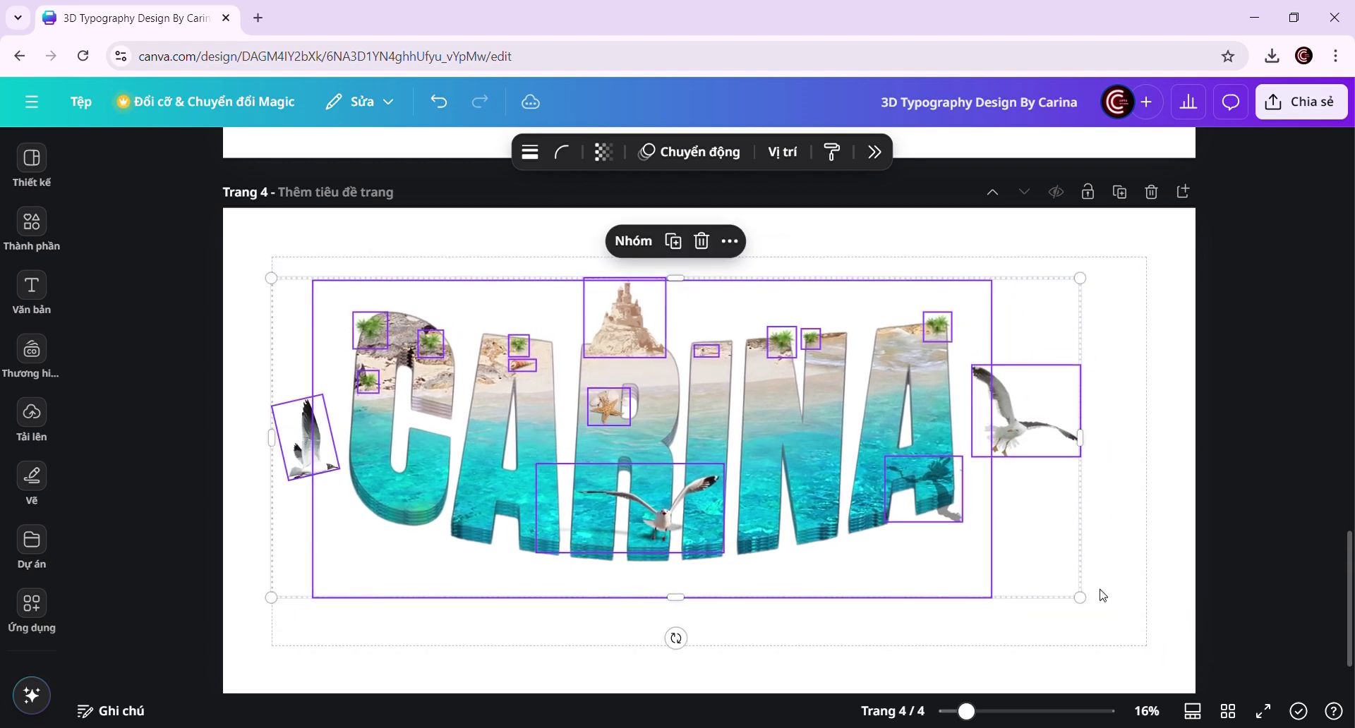
drag(1101, 620, 1168, 669)
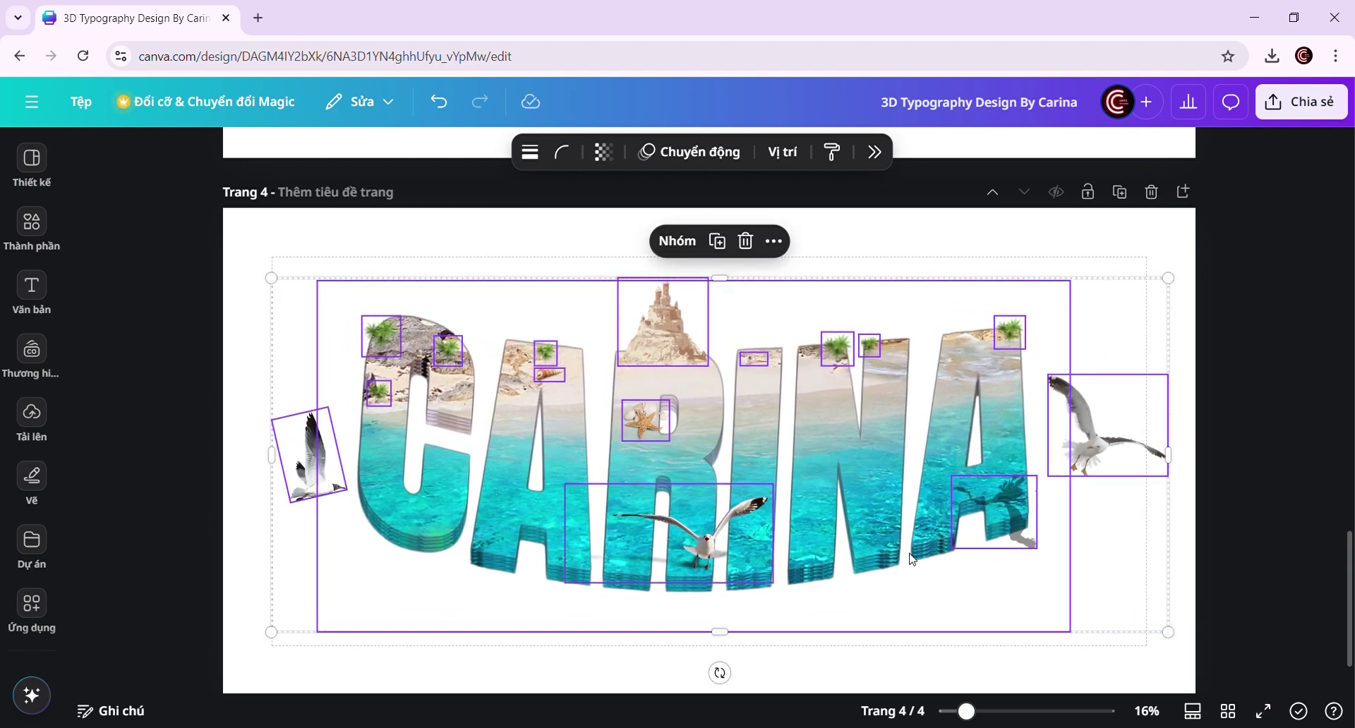
drag(914, 559, 931, 561)
click(1159, 567)
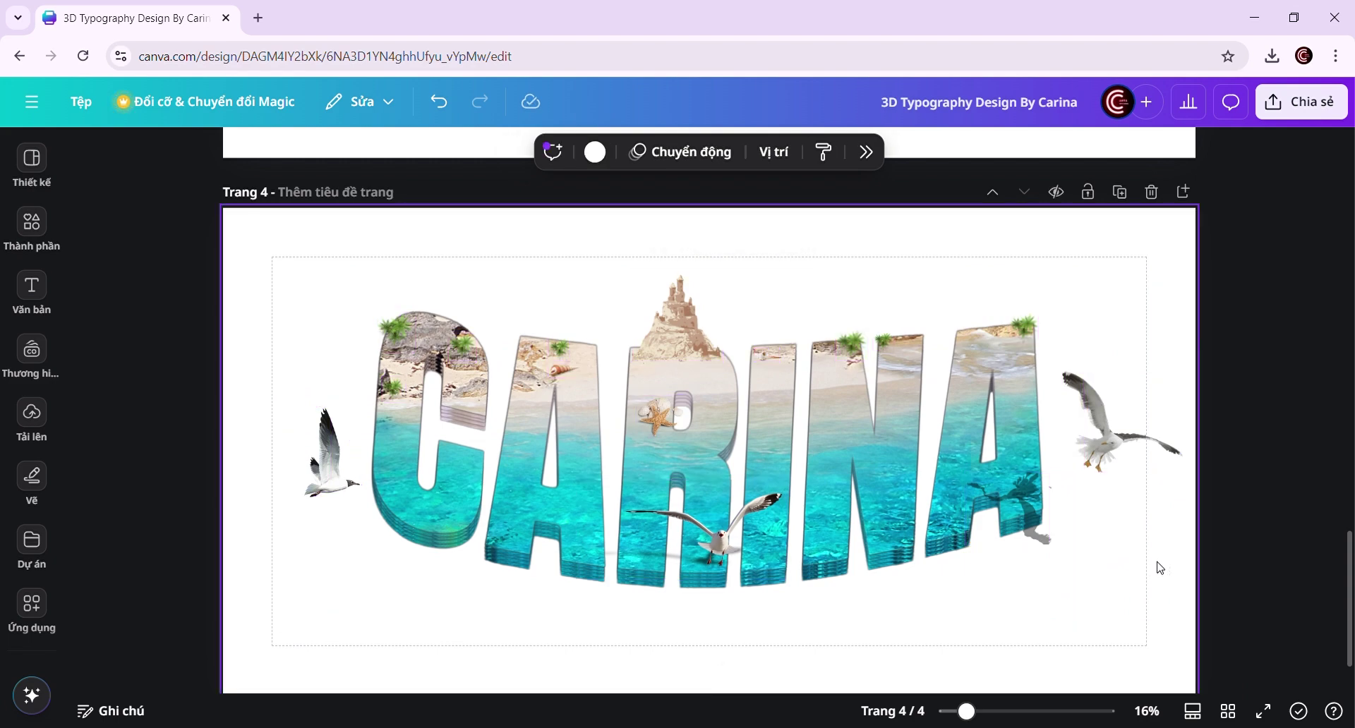